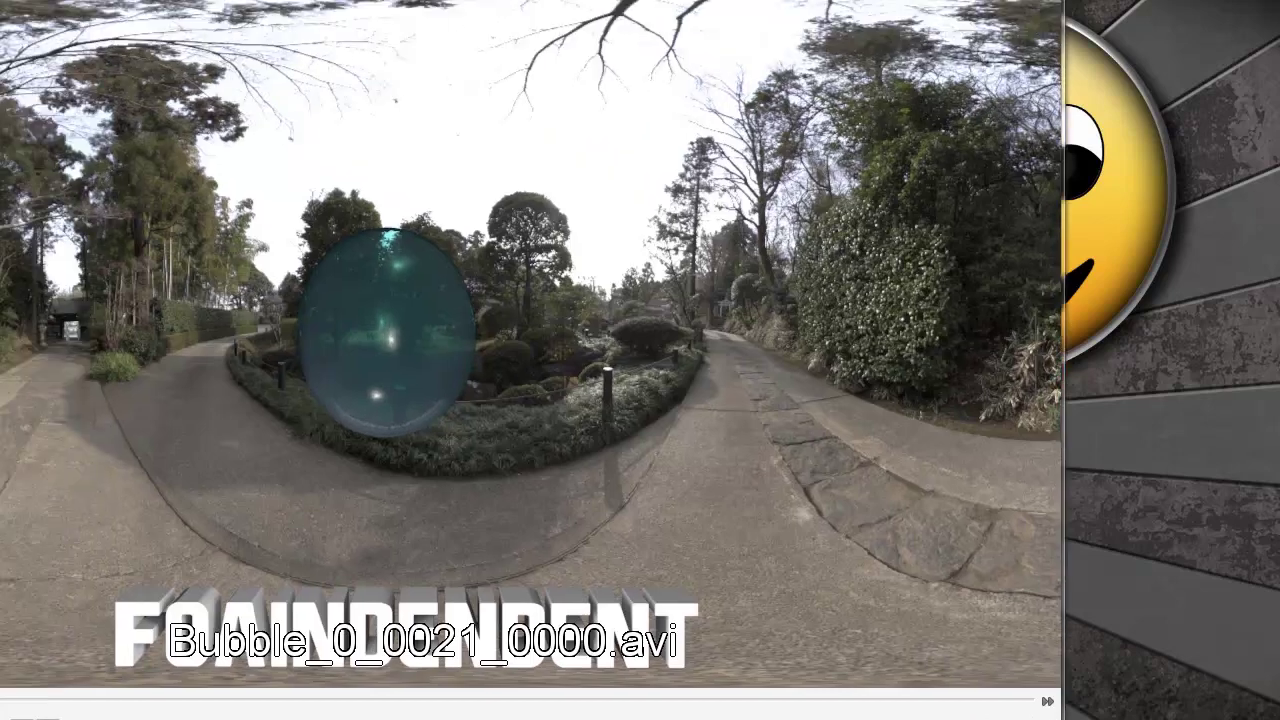
Play Bubble_0_0021_0000.avi in VLC media player, then close the player
{"action": "double_click", "coordinate": [563, 8]}
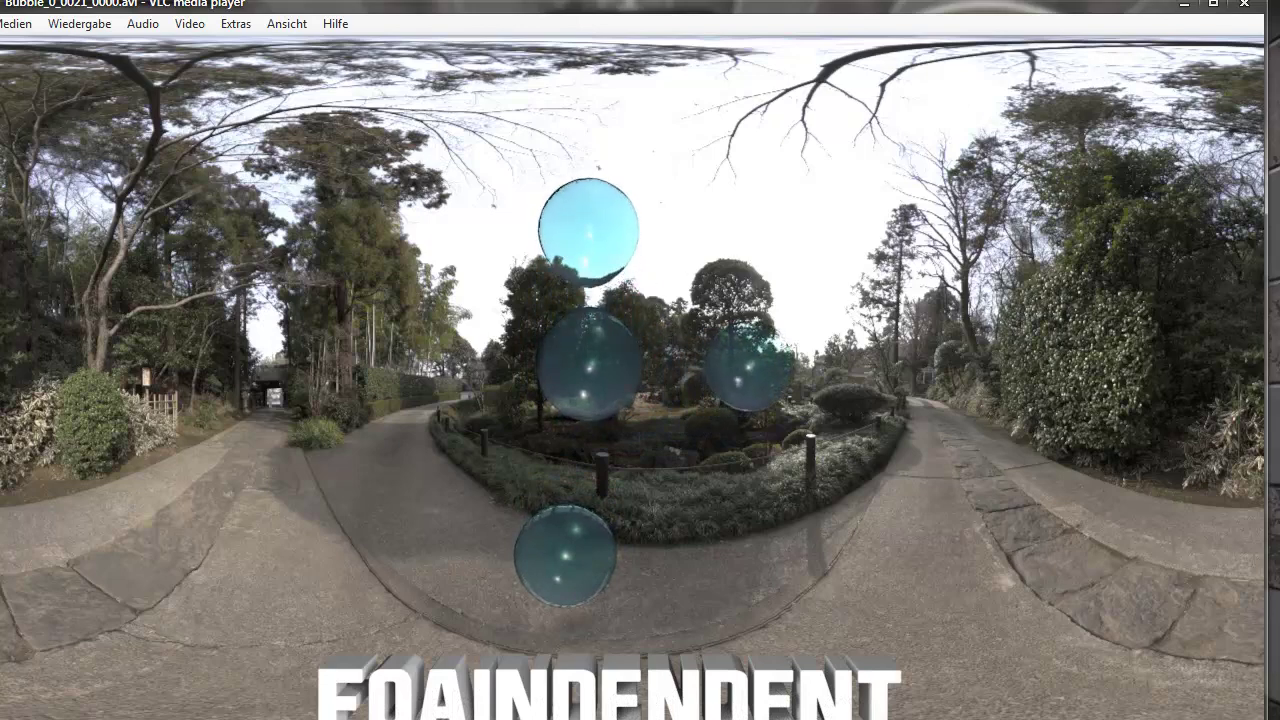
{"action": "left_click", "coordinate": [1248, 10]}
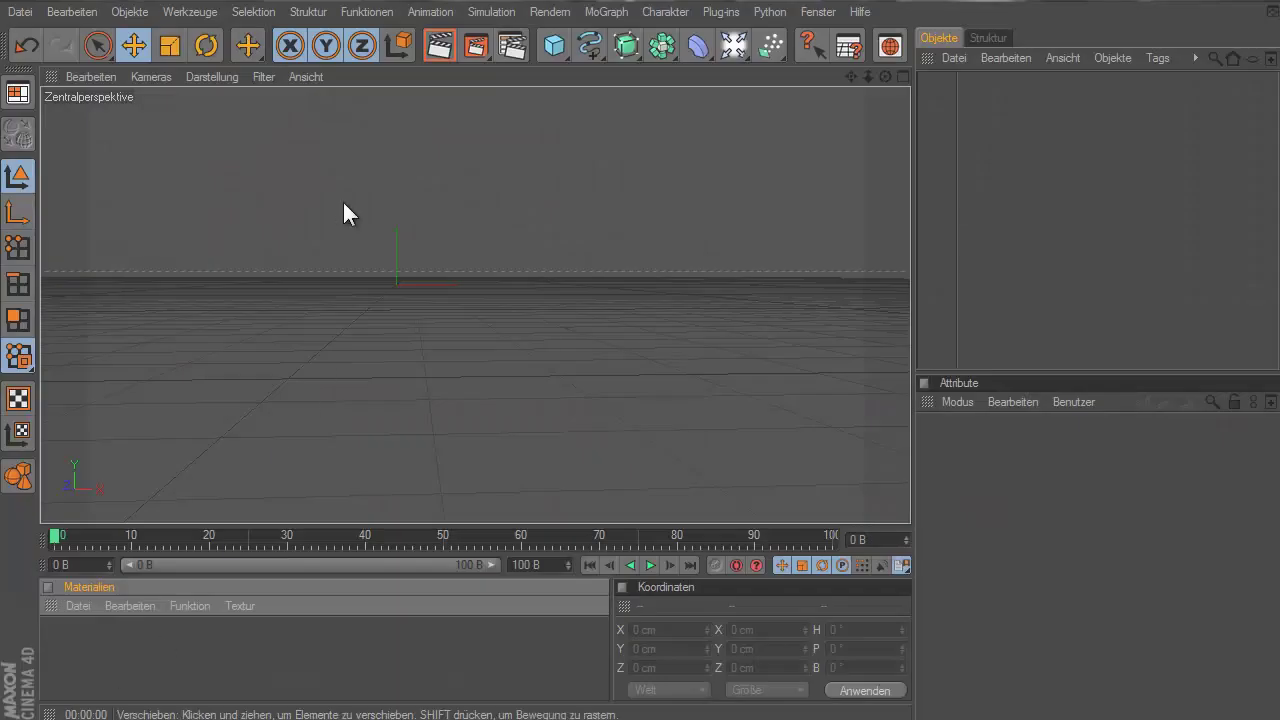
In Render Settings, untick Glüheffekte and apply the HDV/HDTV 720 29.97 output preset (1280×720)
{"action": "left_click", "coordinate": [412, 232]}
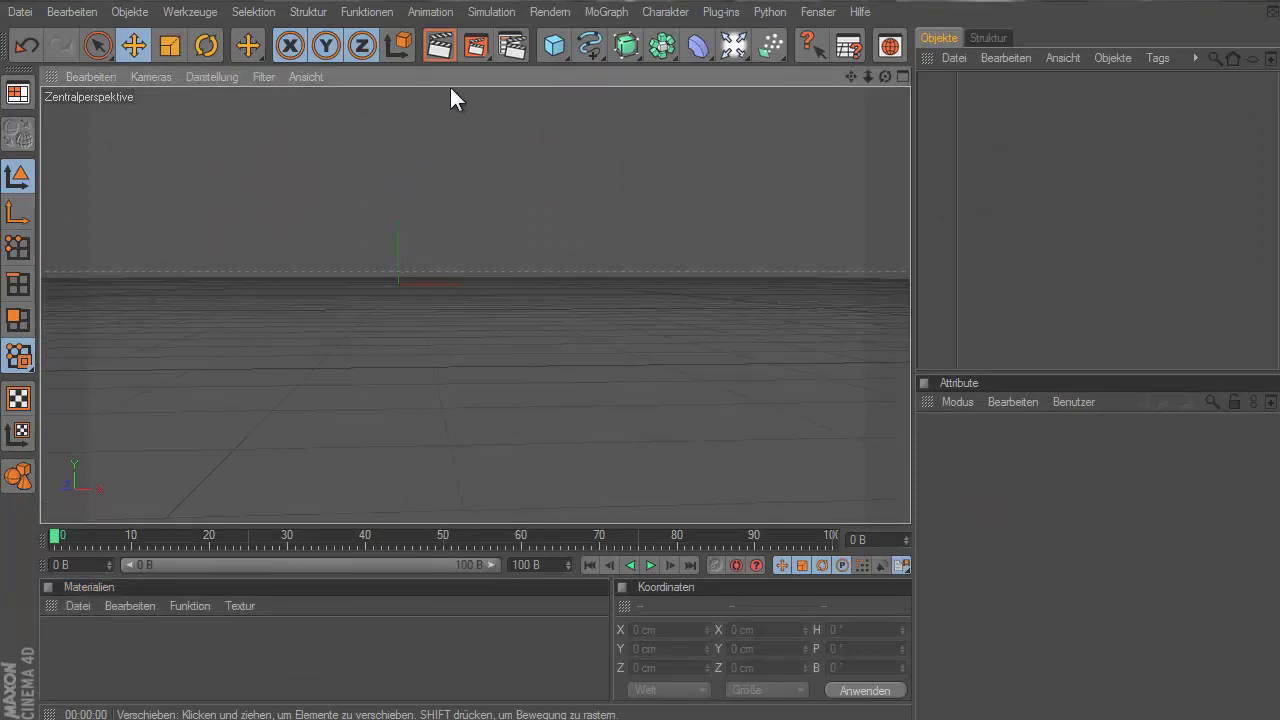
{"action": "left_click", "coordinate": [512, 46]}
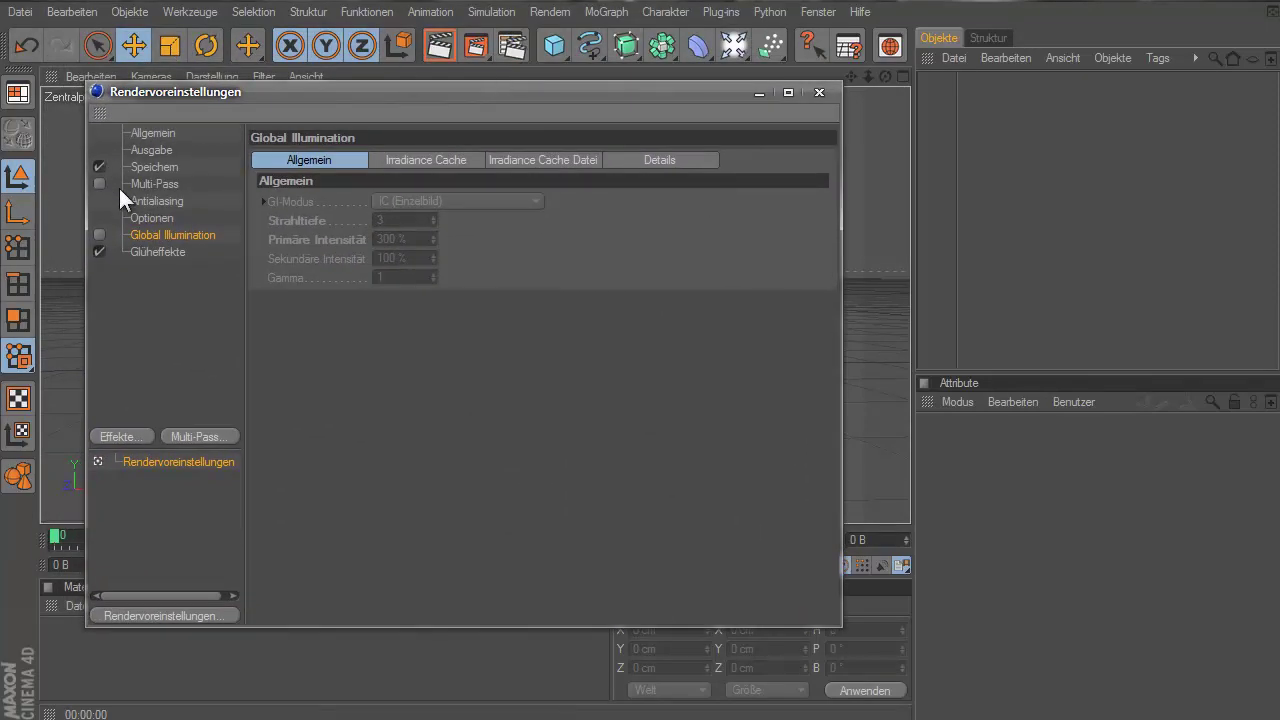
{"action": "left_click", "coordinate": [160, 215]}
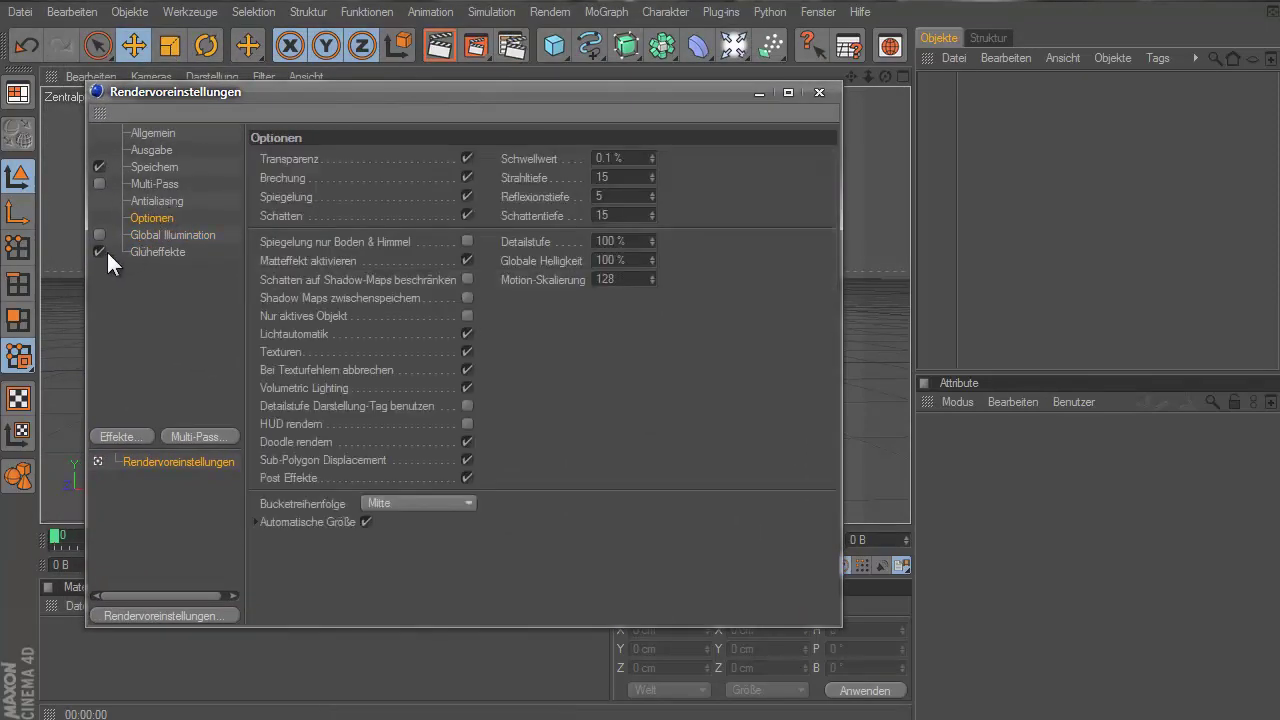
{"action": "left_click", "coordinate": [100, 251]}
{"action": "left_click", "coordinate": [140, 166]}
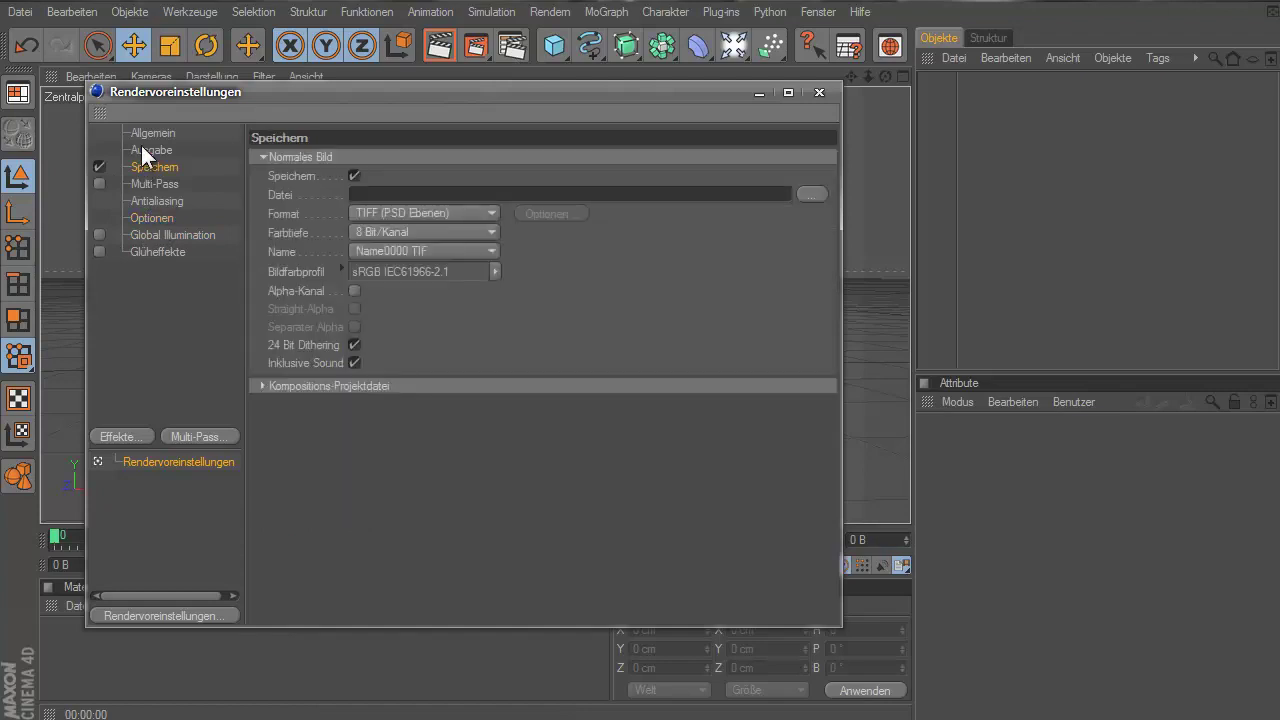
{"action": "left_click", "coordinate": [142, 149]}
{"action": "left_click", "coordinate": [264, 158]}
{"action": "mouse_move", "coordinate": [320, 215]}
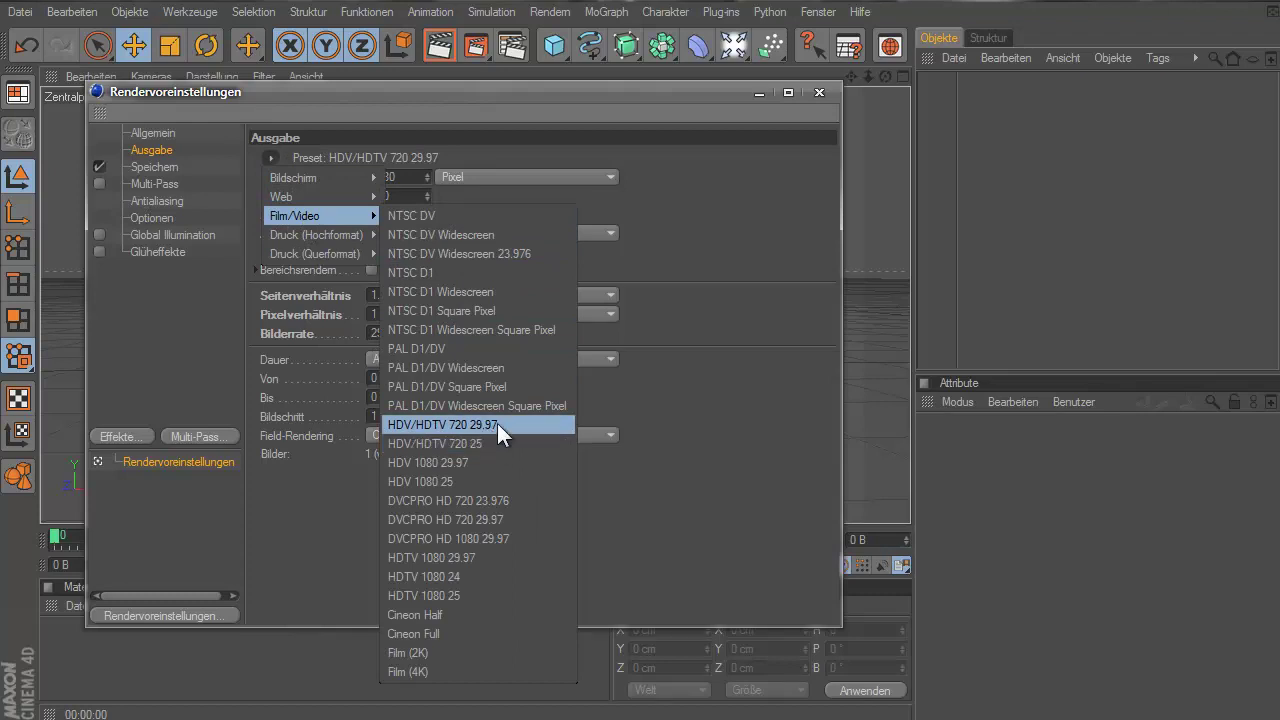
{"action": "left_click", "coordinate": [497, 423]}
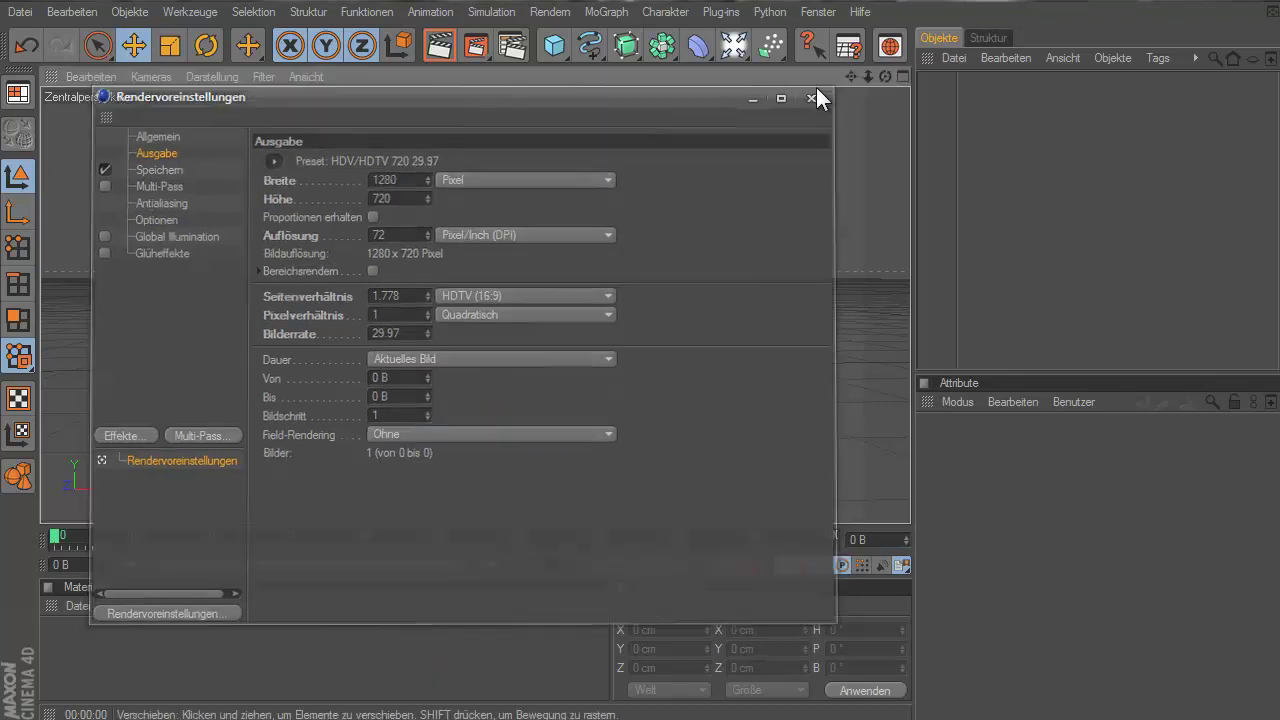
{"action": "left_click", "coordinate": [818, 91]}
{"action": "mouse_move", "coordinate": [885, 76]}
{"action": "left_mouse_down"}
{"action": "mouse_move", "coordinate": [623, 92]}
{"action": "mouse_move", "coordinate": [453, 161]}
{"action": "left_mouse_up"}
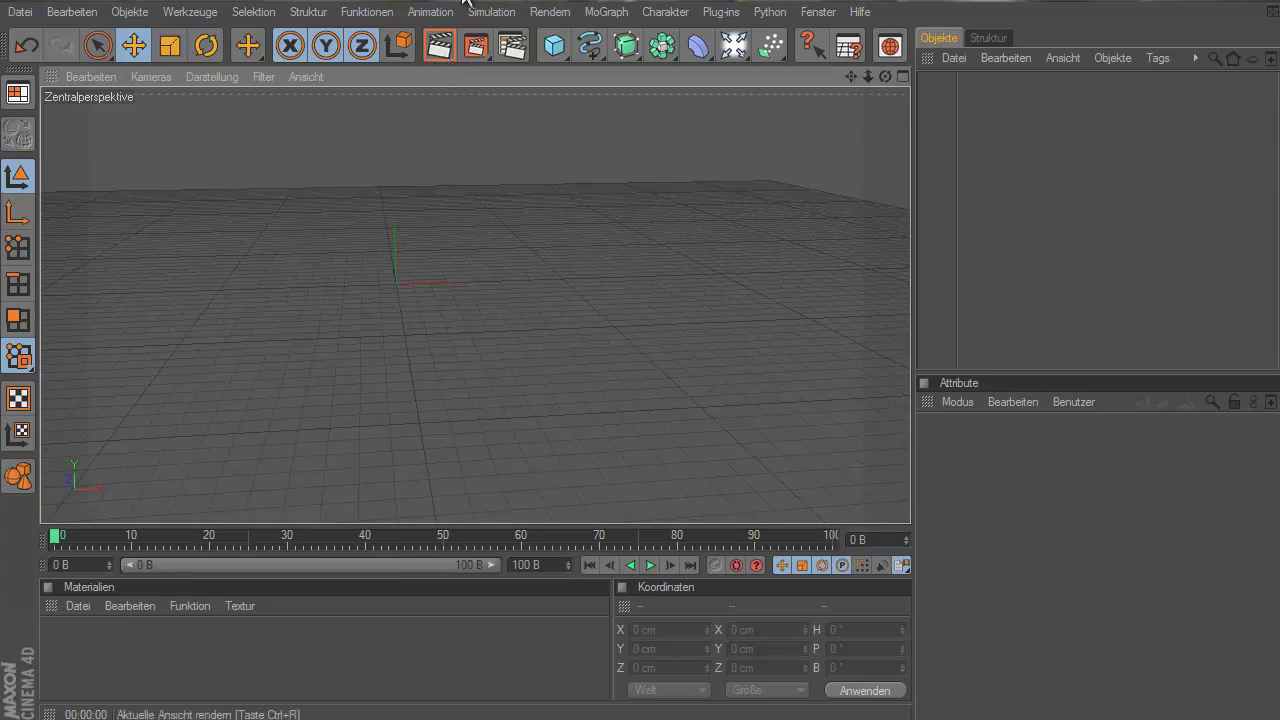
Add a Kugel sphere with copies Kugel.1 and Kugel.2, deselect all, and frame the sphere
{"action": "left_click_drag", "start_coordinate": [545, 50], "coordinate": [726, 70]}
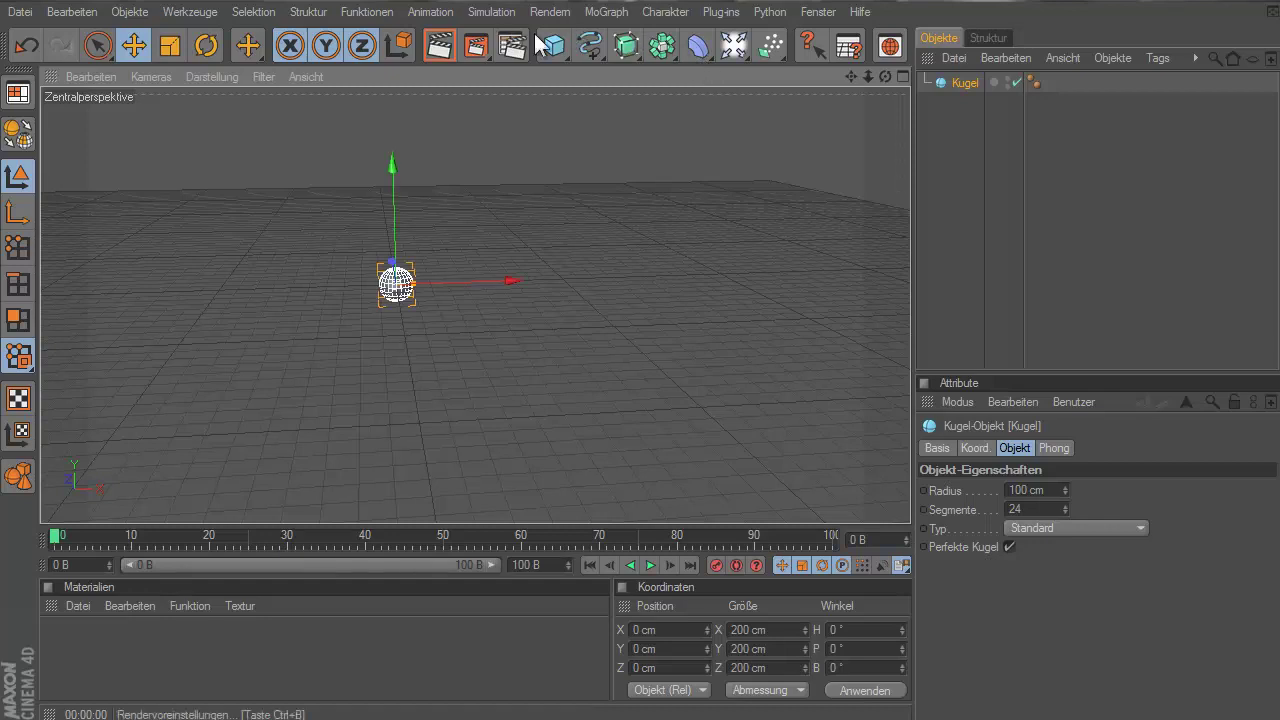
{"action": "mouse_move", "coordinate": [561, 58]}
{"action": "left_mouse_down"}
{"action": "mouse_move", "coordinate": [741, 84]}
{"action": "mouse_move", "coordinate": [731, 64]}
{"action": "left_mouse_up"}
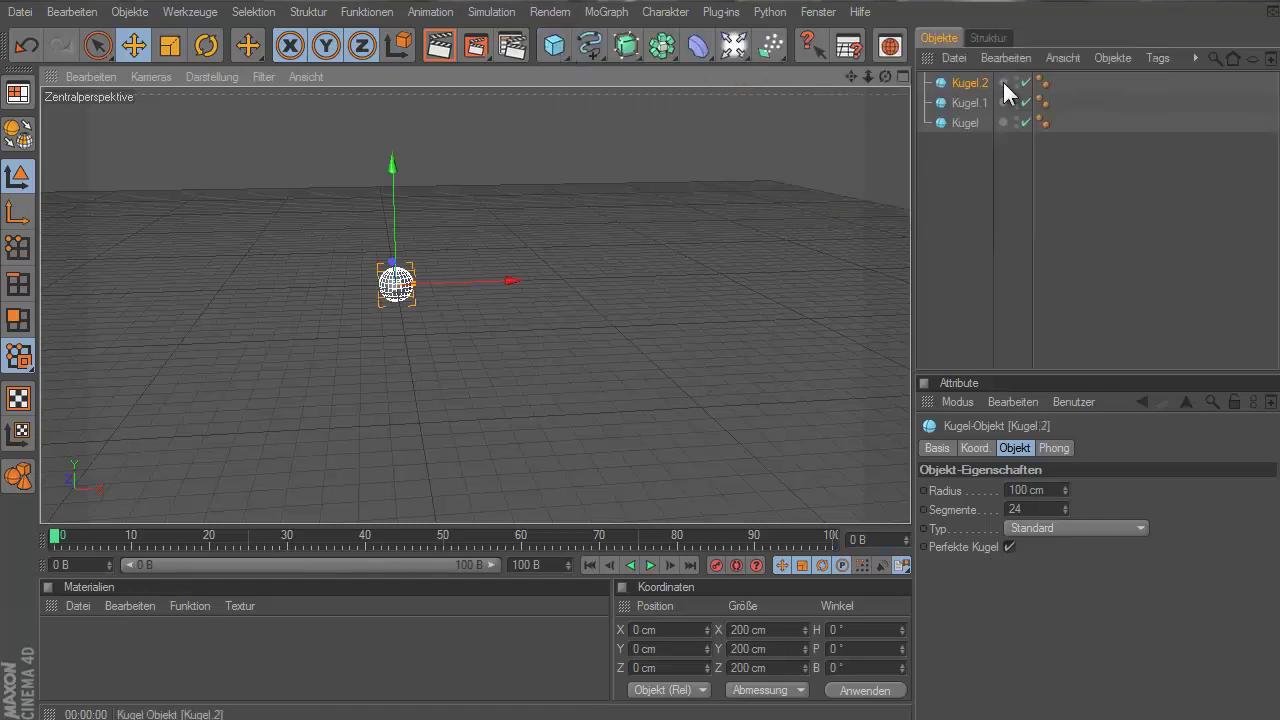
{"action": "left_click_drag", "start_coordinate": [1000, 162], "coordinate": [911, 81]}
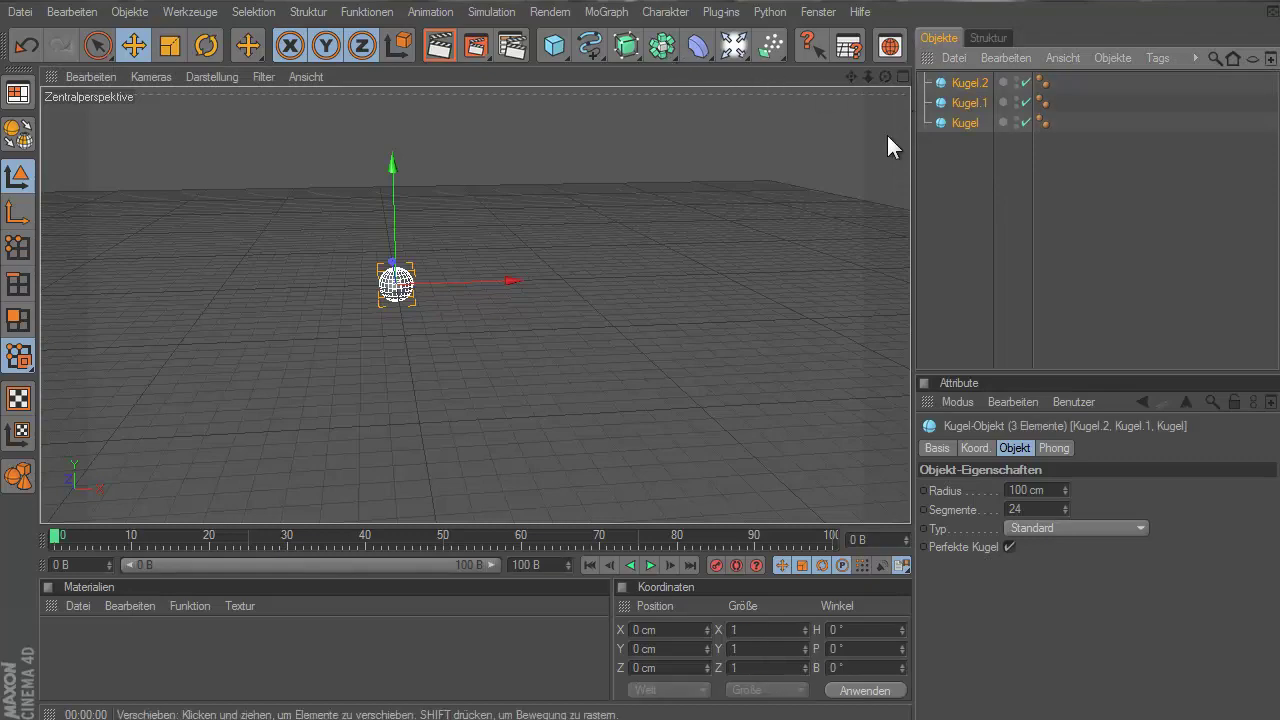
{"action": "left_click", "coordinate": [974, 177]}
{"action": "scroll", "coordinate": [394, 248], "scroll_direction": "up", "scroll_amount": 2}
{"action": "scroll", "coordinate": [337, 214], "scroll_direction": "up", "scroll_amount": 2}
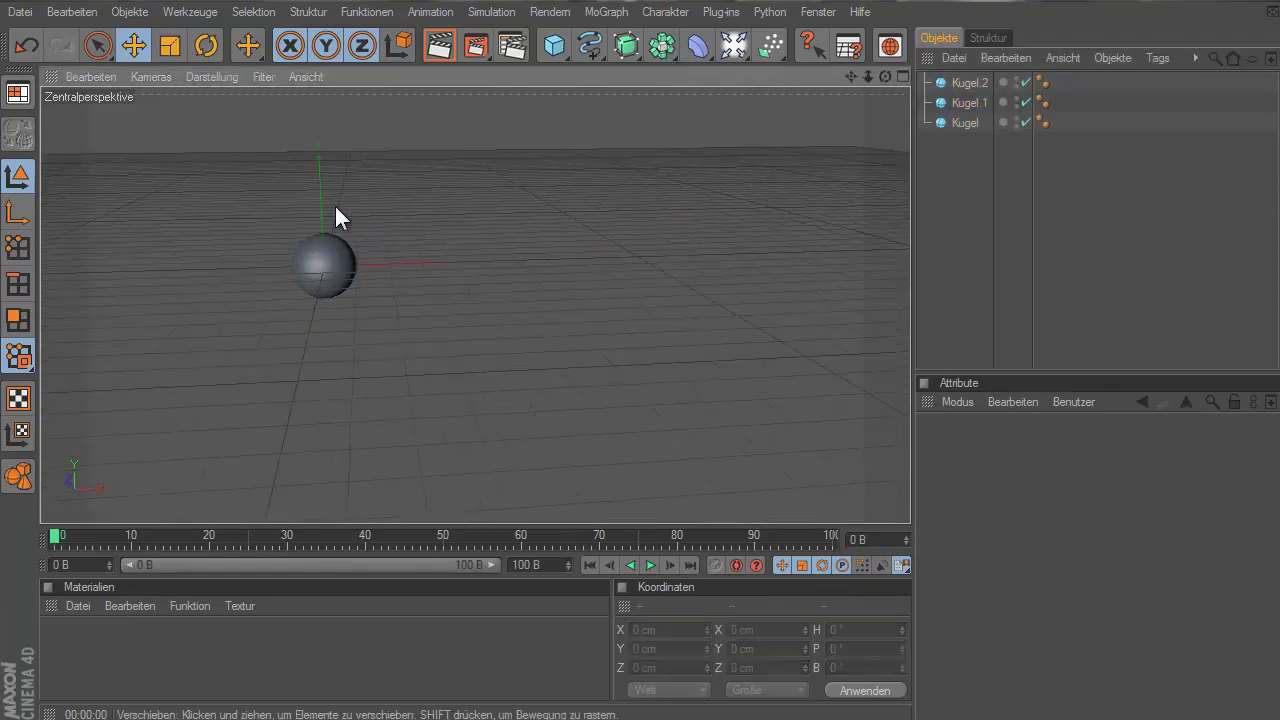
{"action": "scroll", "coordinate": [337, 214], "scroll_direction": "up", "scroll_amount": 3}
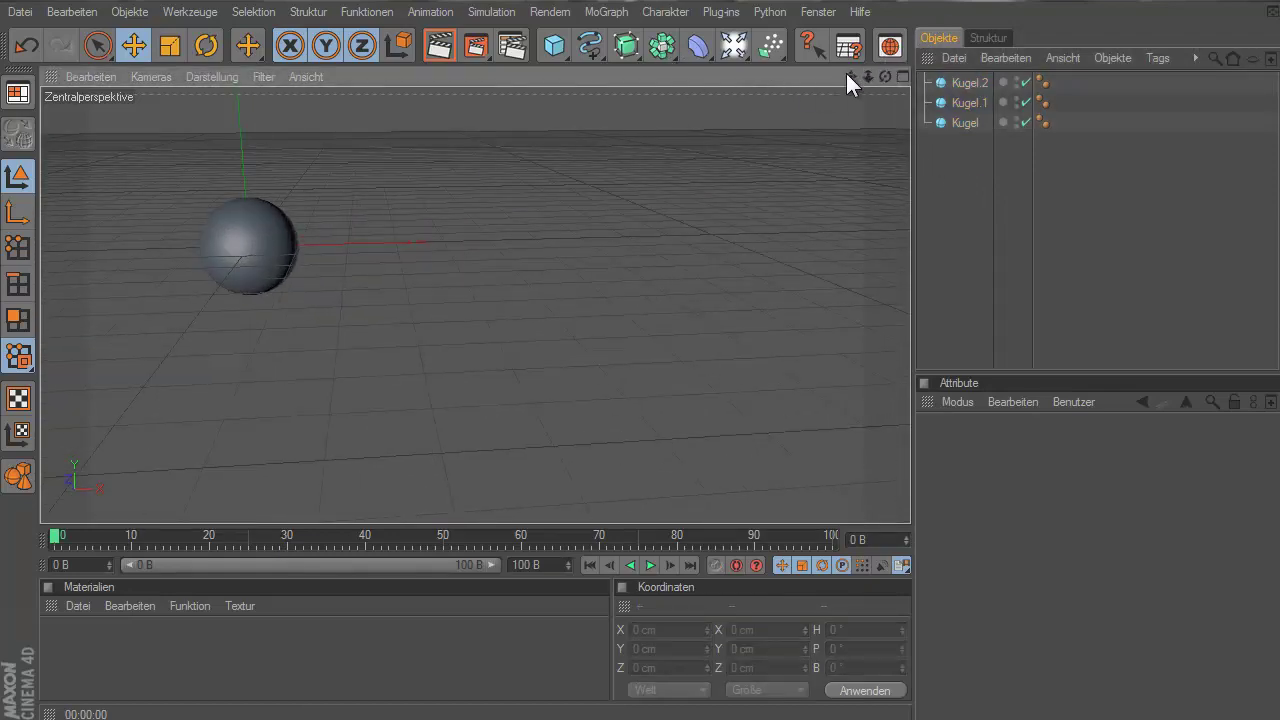
{"action": "mouse_move", "coordinate": [848, 76]}
{"action": "left_mouse_down"}
{"action": "mouse_move", "coordinate": [633, 379]}
{"action": "mouse_move", "coordinate": [662, 394]}
{"action": "left_mouse_up"}
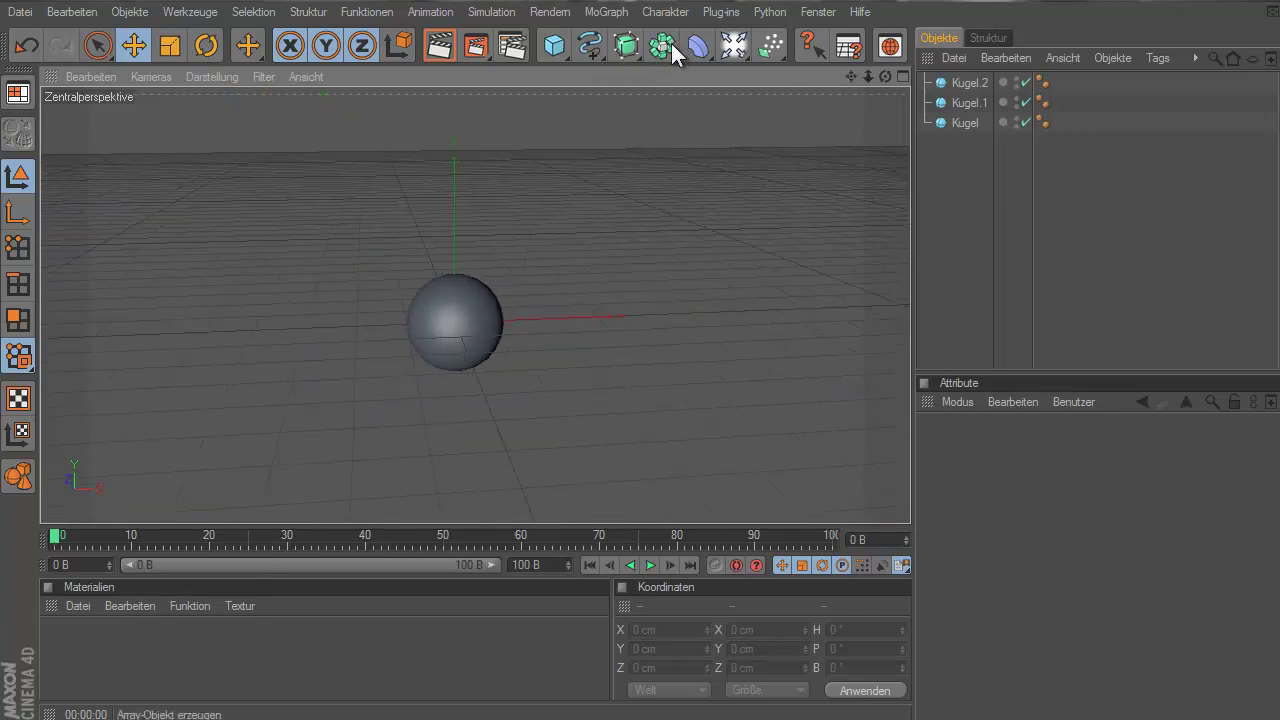
Nest the three spheres under a new Metaball and pull Kugel.1 sideways so they blend
{"action": "left_click", "coordinate": [659, 50]}
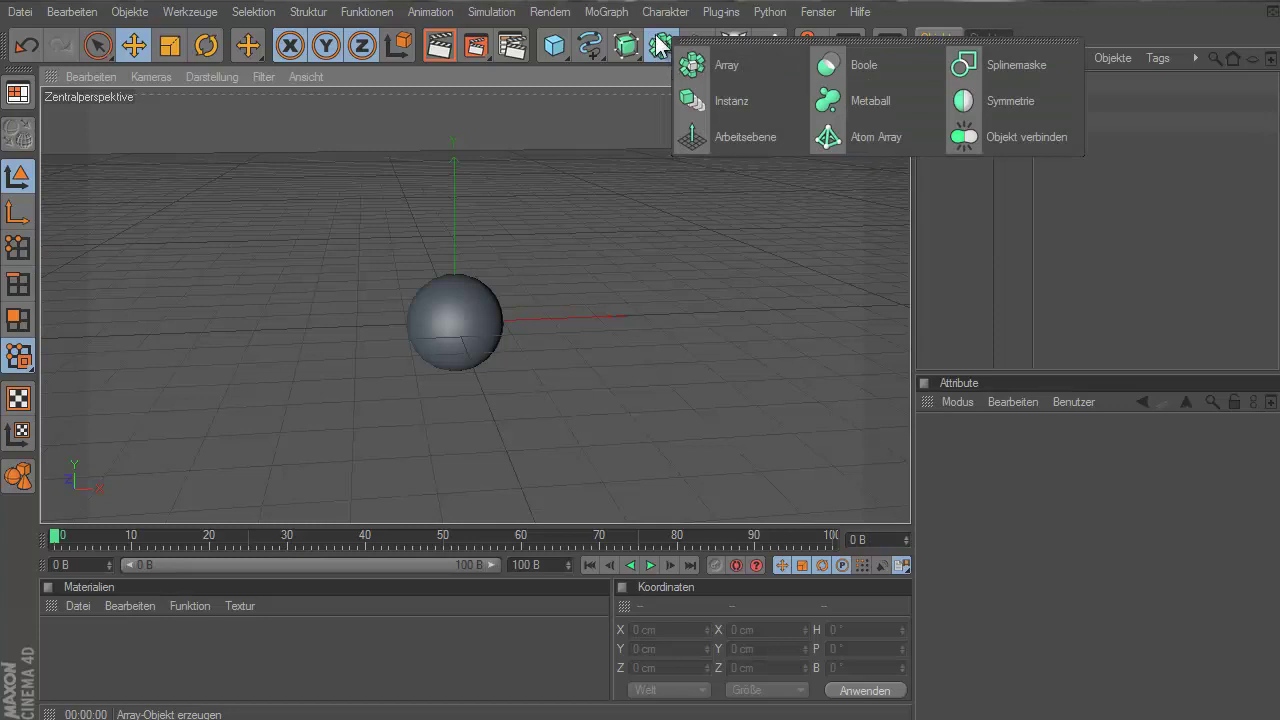
{"action": "left_click", "coordinate": [813, 105]}
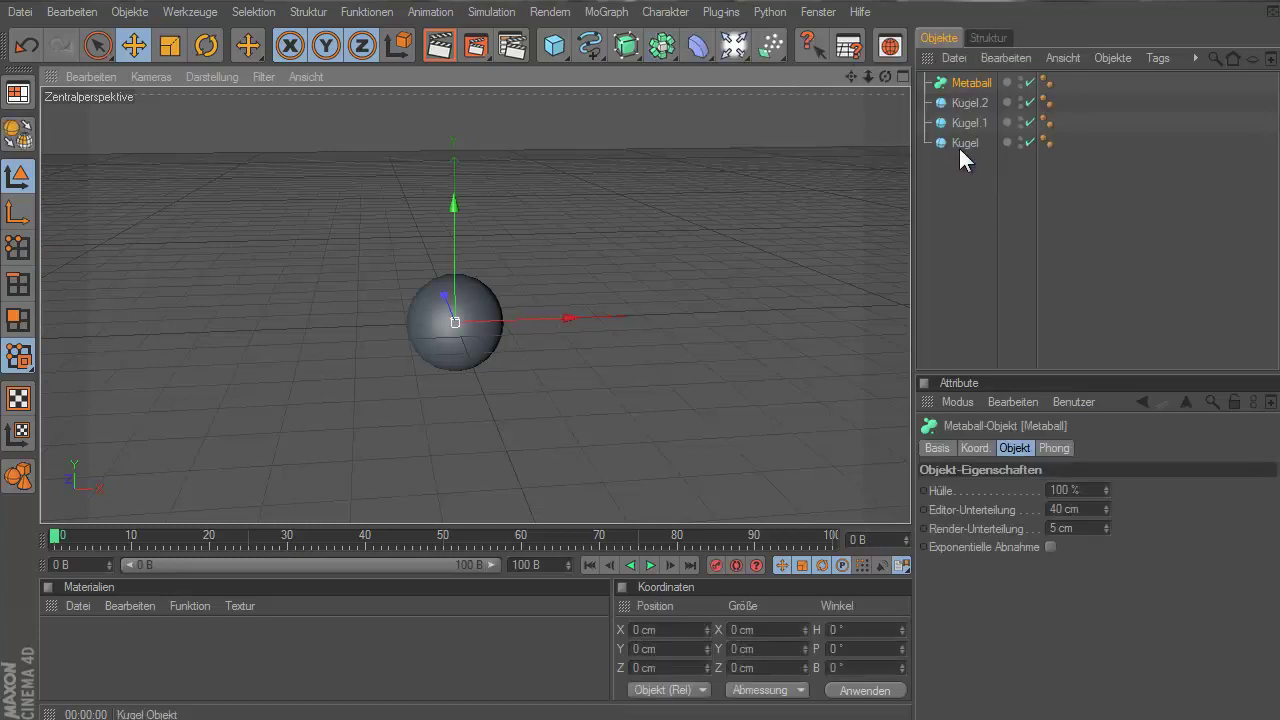
{"action": "left_click_drag", "start_coordinate": [963, 151], "coordinate": [970, 84]}
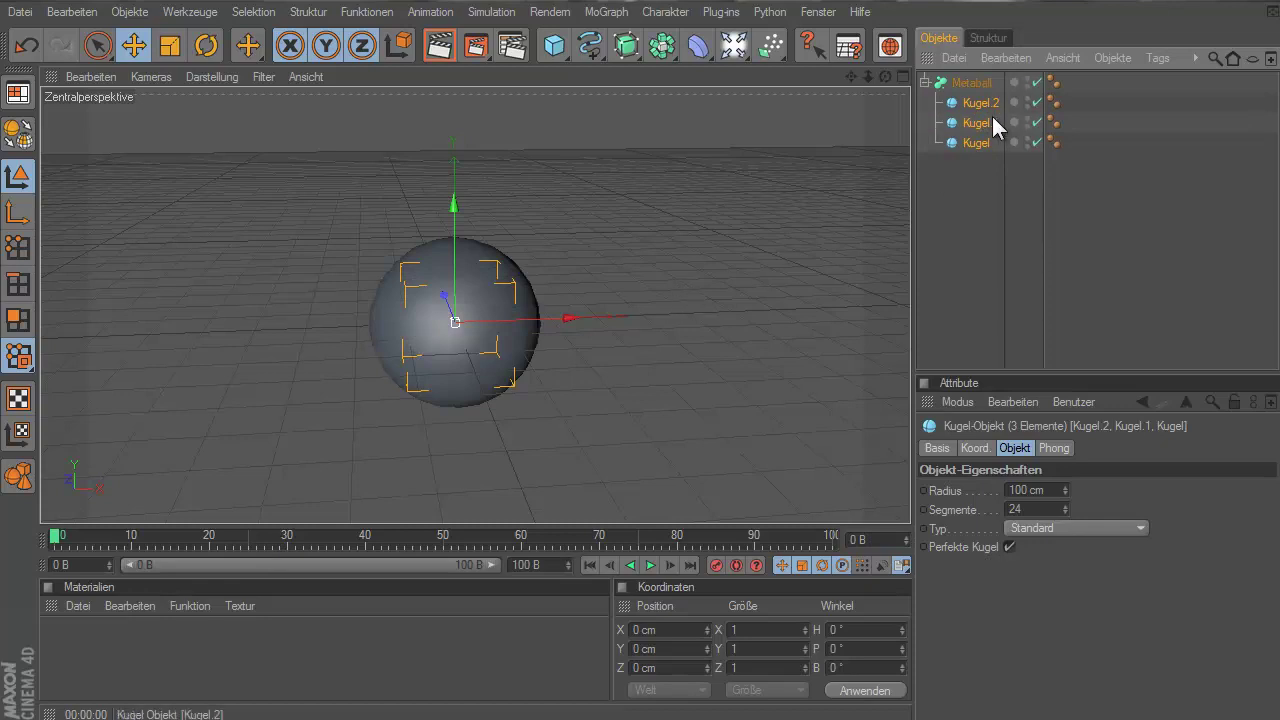
{"action": "left_click", "coordinate": [990, 120]}
{"action": "mouse_move", "coordinate": [565, 331]}
{"action": "left_mouse_down"}
{"action": "mouse_move", "coordinate": [636, 377]}
{"action": "mouse_move", "coordinate": [612, 381]}
{"action": "mouse_move", "coordinate": [634, 380]}
{"action": "mouse_move", "coordinate": [617, 391]}
{"action": "mouse_move", "coordinate": [629, 382]}
{"action": "left_mouse_up"}
{"action": "left_click", "coordinate": [437, 47]}
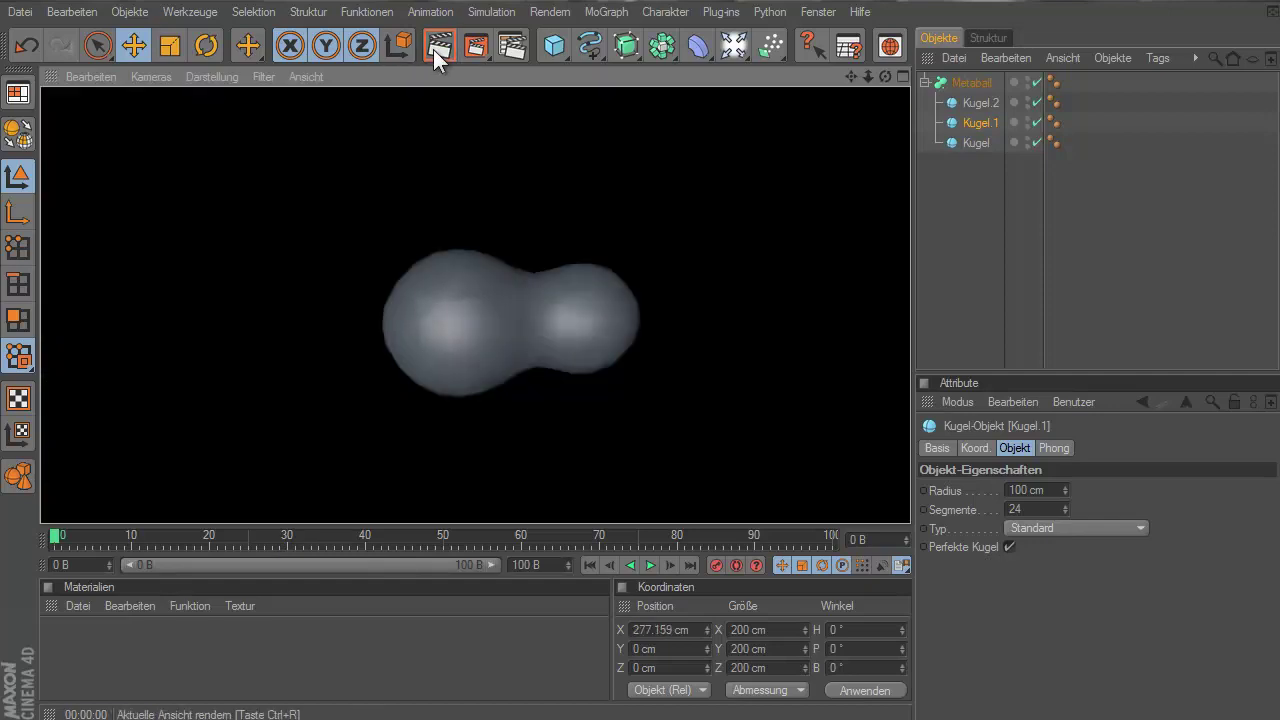
Set the Metaball's Editor-Unterteilung to 10 cm and render the view to check smoothness
{"action": "left_click", "coordinate": [972, 83]}
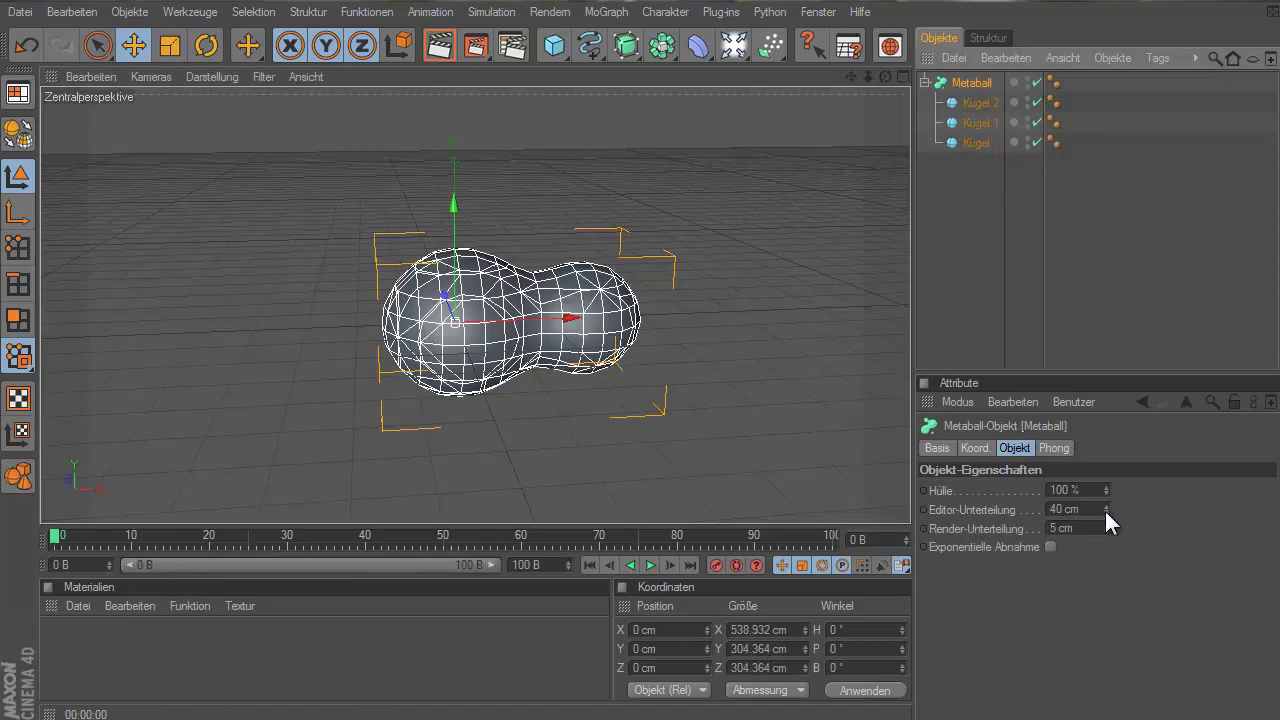
{"action": "left_click_drag", "start_coordinate": [1104, 508], "coordinate": [1105, 512]}
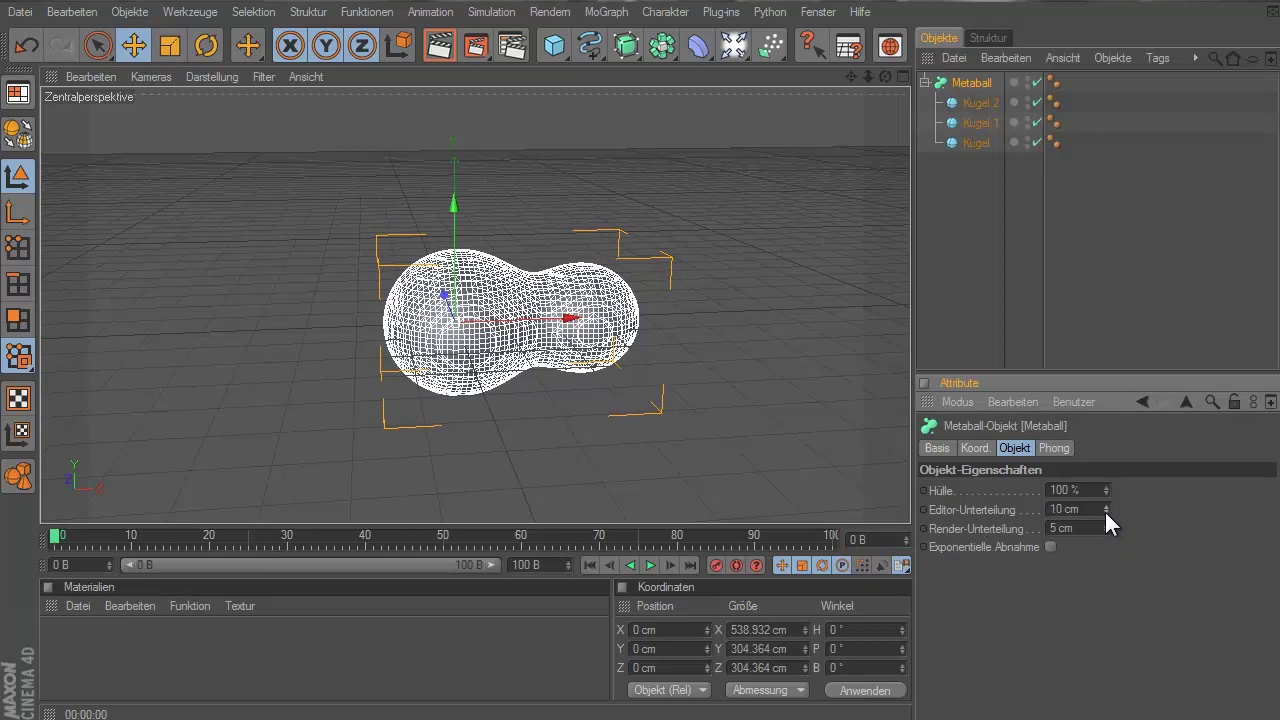
{"action": "left_click", "coordinate": [437, 47]}
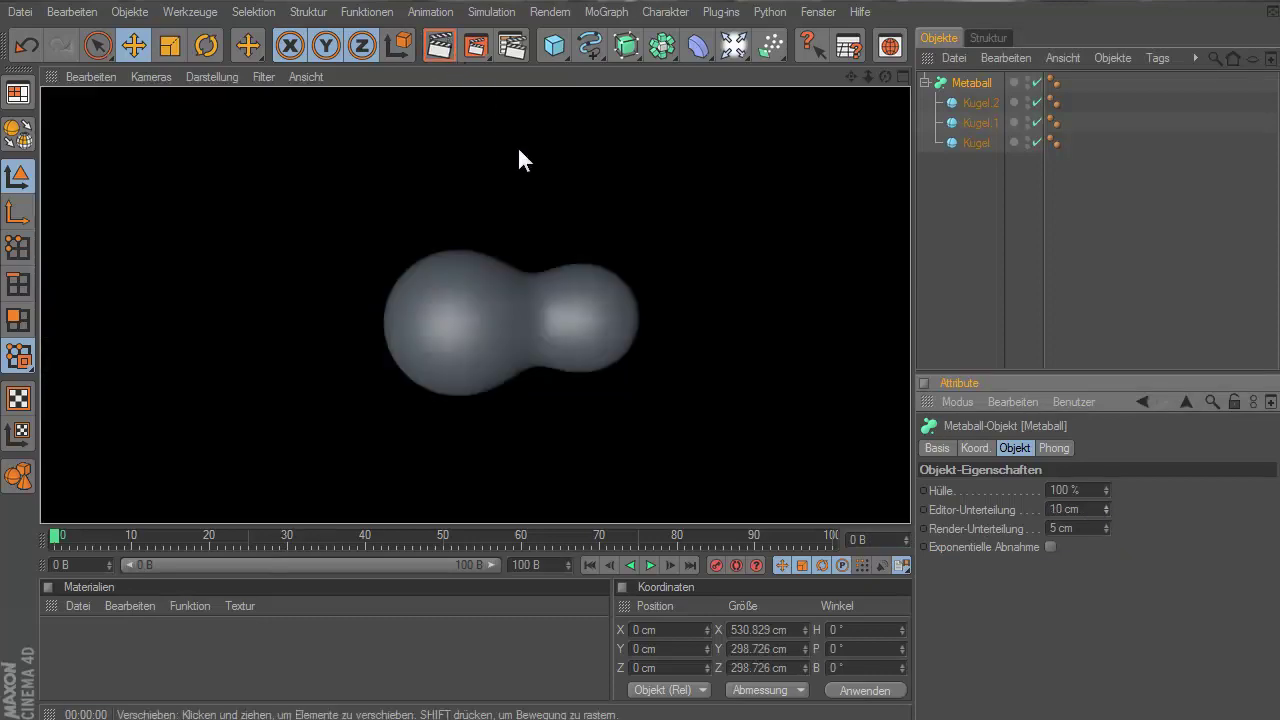
Slide Kugel.1 to X 78.572 cm and add a Hintergrund background object
{"action": "left_click", "coordinate": [952, 123]}
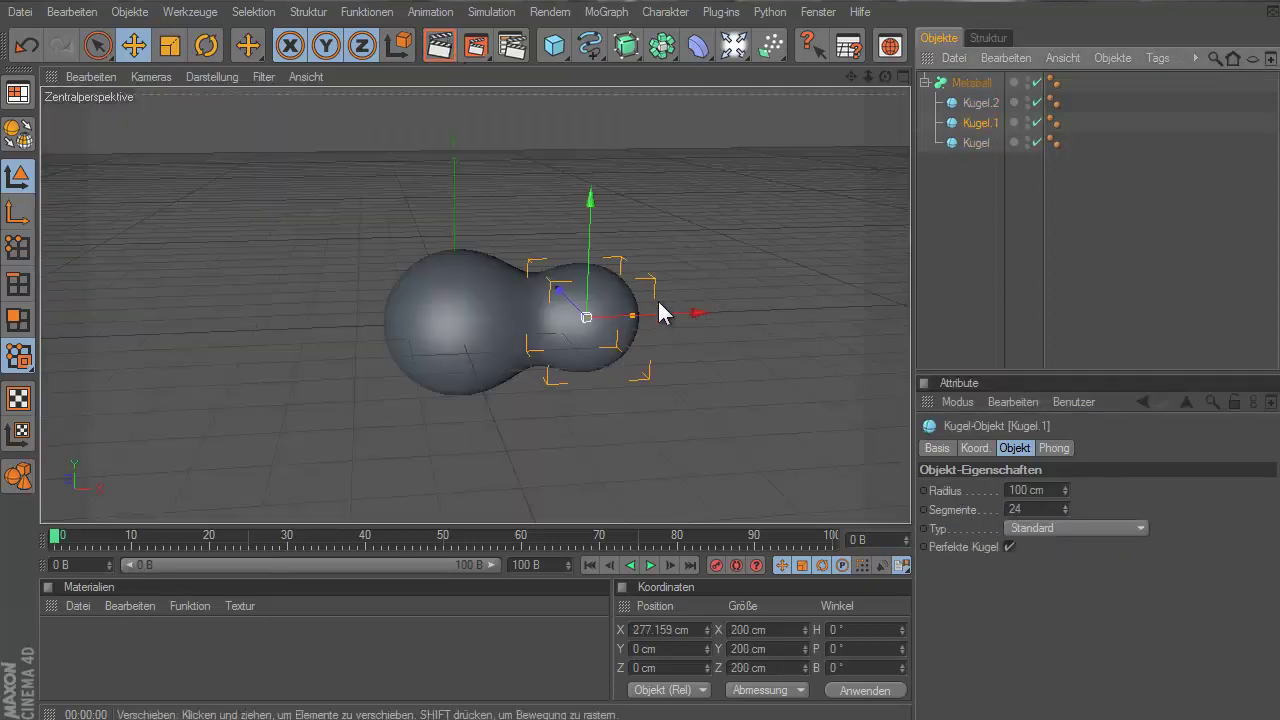
{"action": "left_click_drag", "start_coordinate": [659, 302], "coordinate": [625, 378]}
{"action": "left_click_drag", "start_coordinate": [636, 316], "coordinate": [629, 380]}
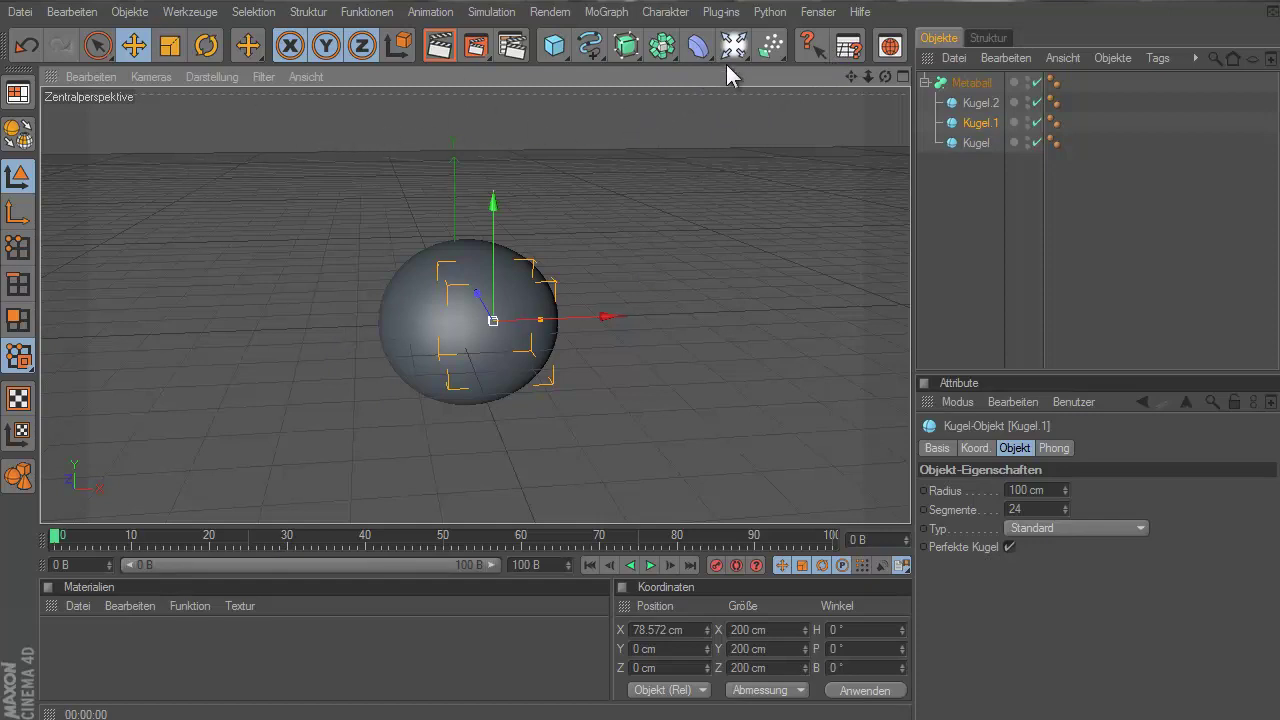
{"action": "left_click_drag", "start_coordinate": [731, 47], "coordinate": [964, 284]}
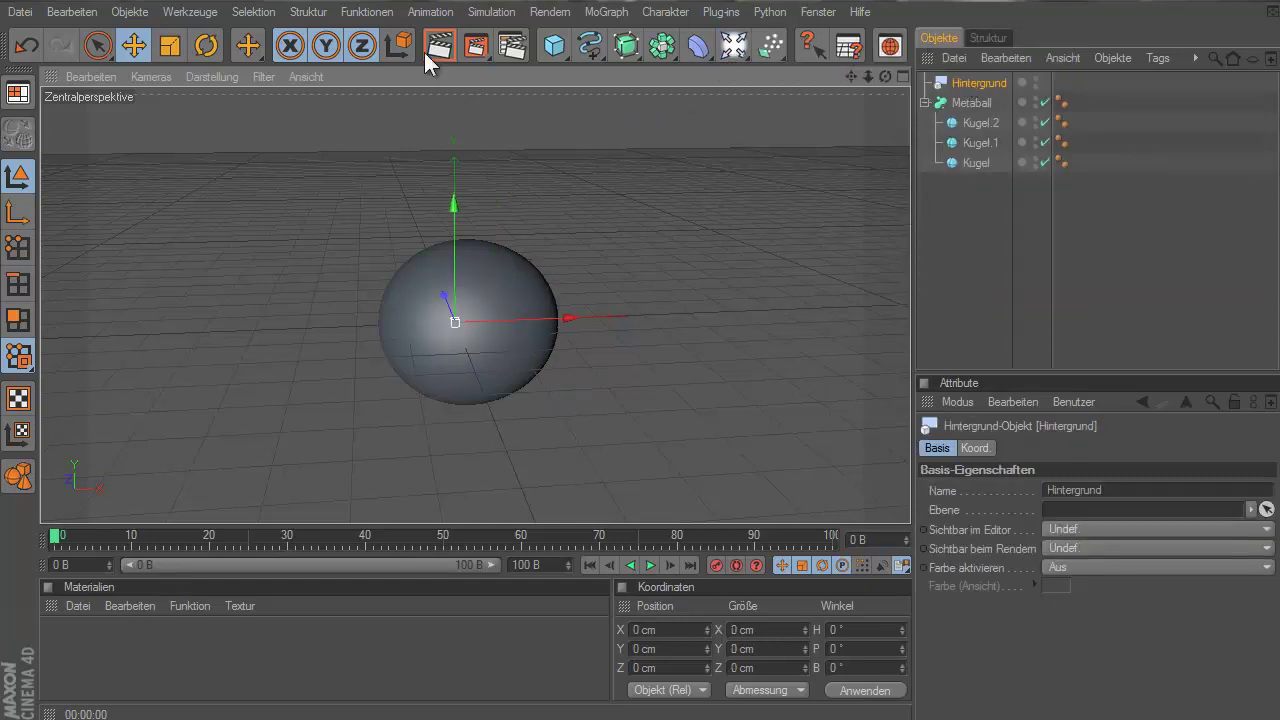
Load the HDRI_02 material from Content Browser's Visualize > Materialien > HDRI folder
{"action": "left_click", "coordinate": [900, 44]}
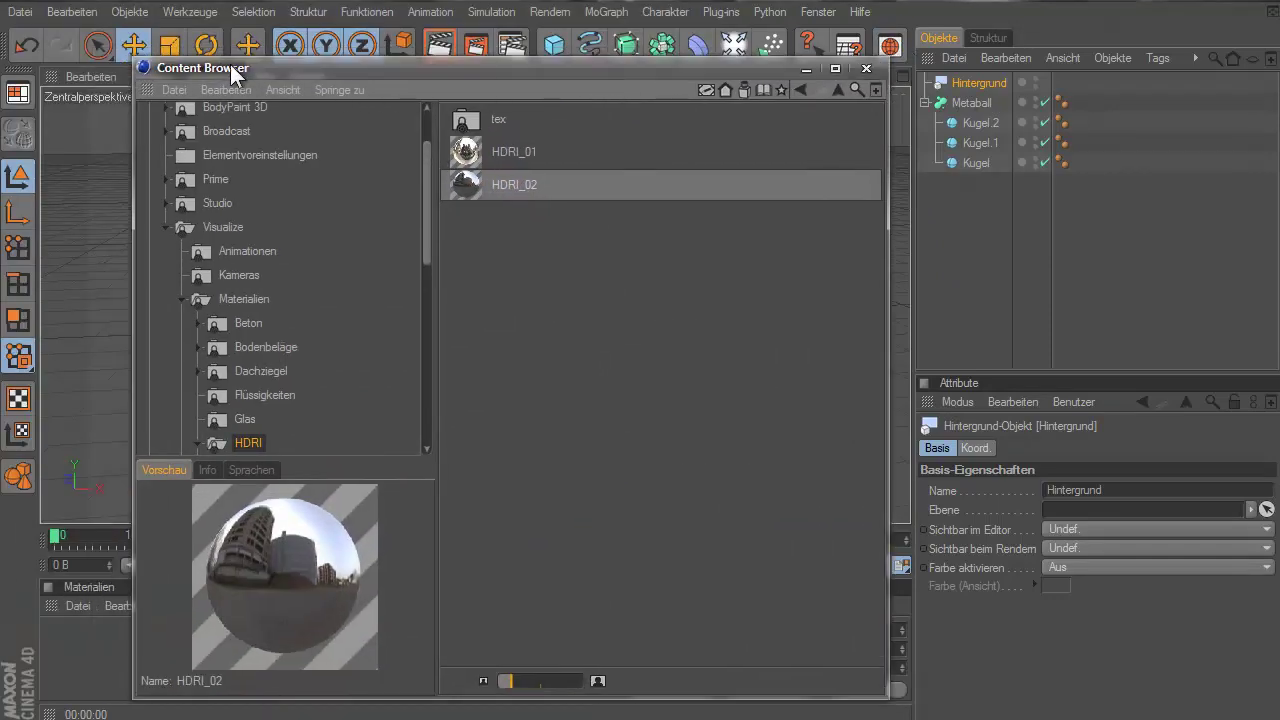
{"action": "left_click_drag", "start_coordinate": [199, 67], "coordinate": [199, 49]}
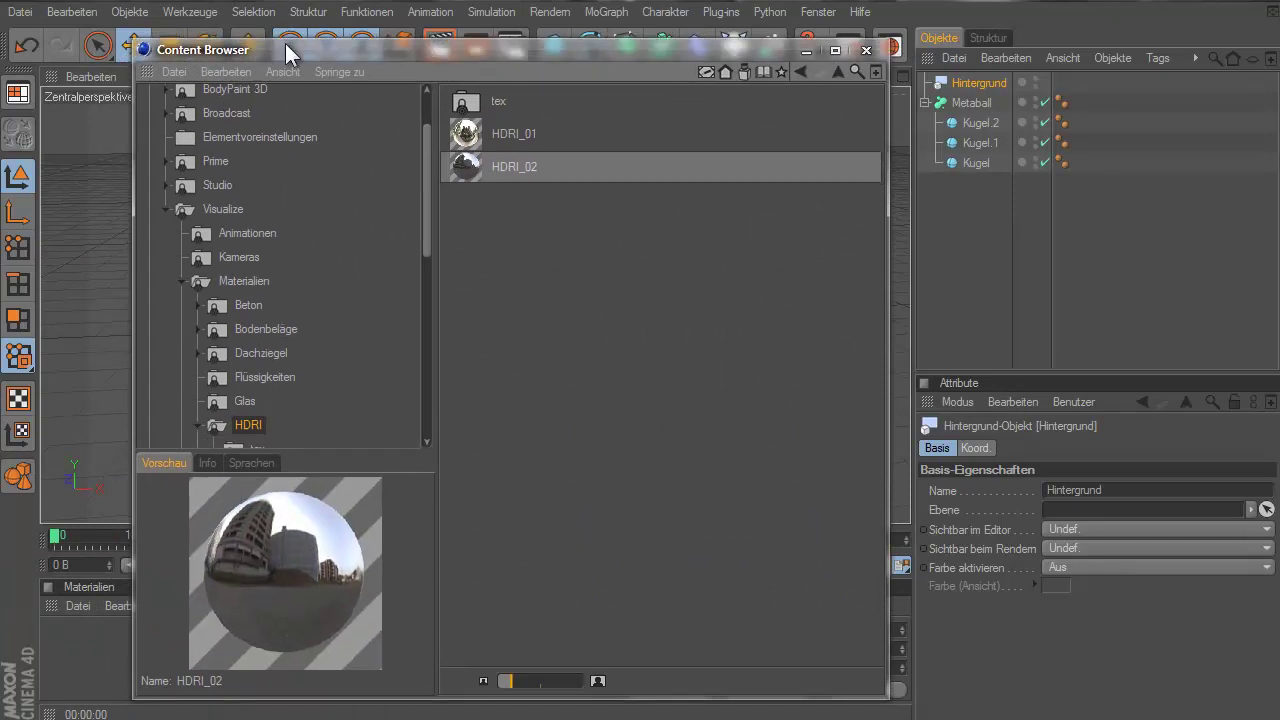
{"action": "left_click", "coordinate": [238, 211]}
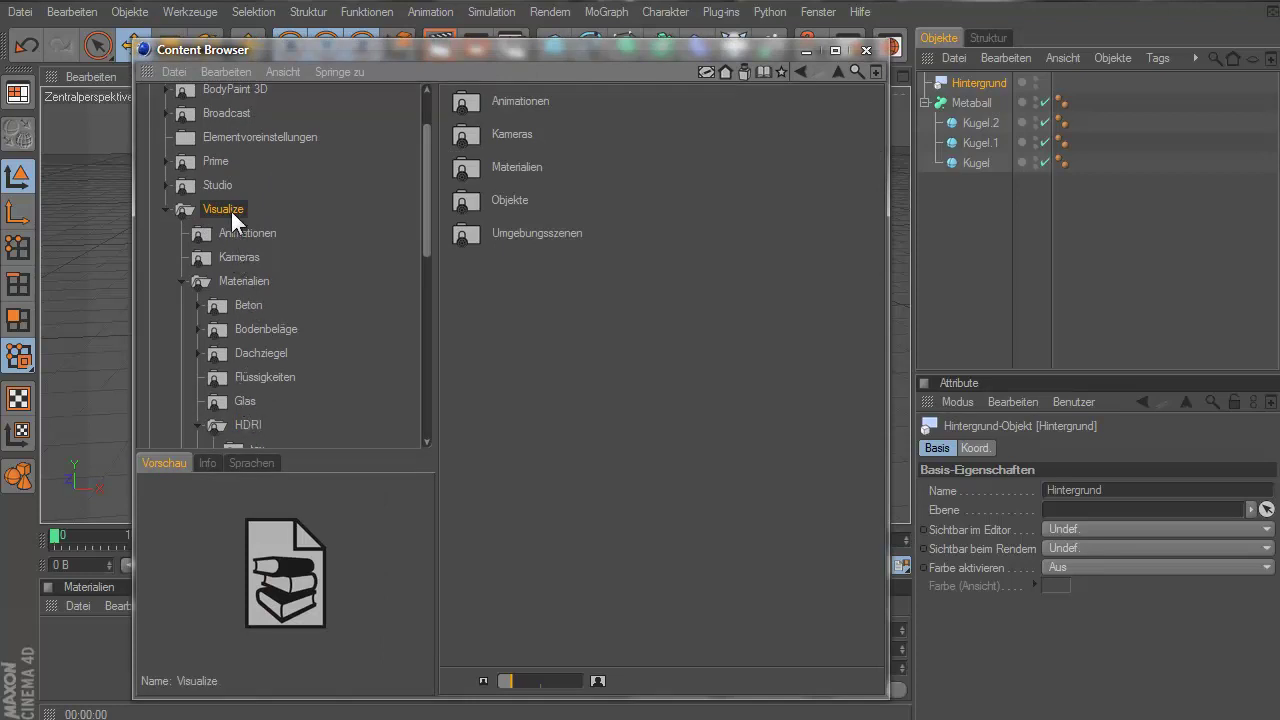
{"action": "left_click", "coordinate": [245, 282]}
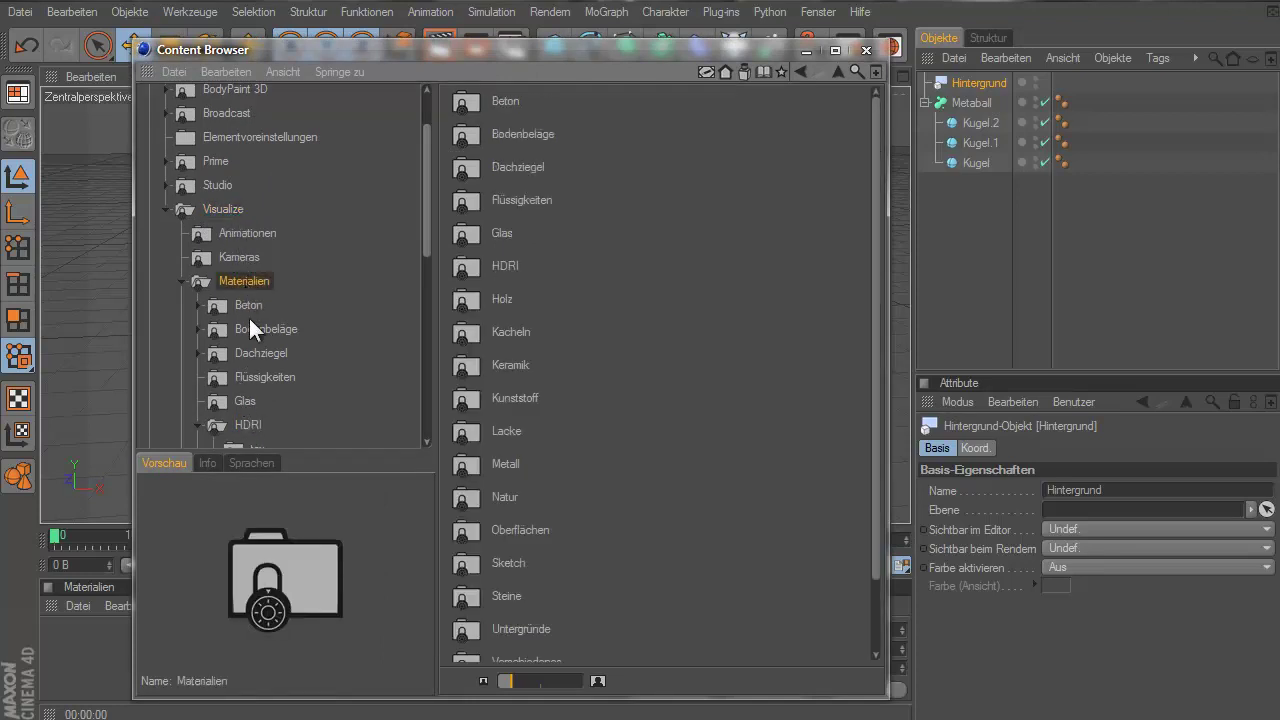
{"action": "left_click", "coordinate": [244, 425]}
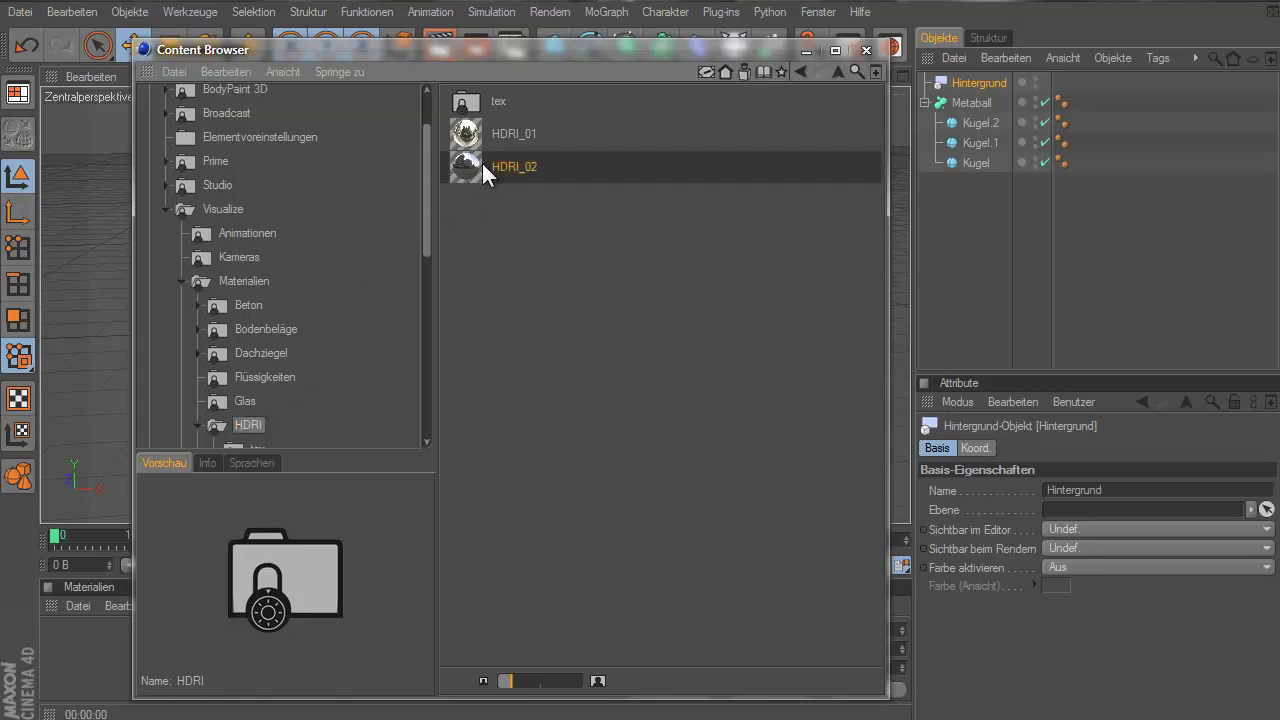
{"action": "left_click", "coordinate": [511, 169]}
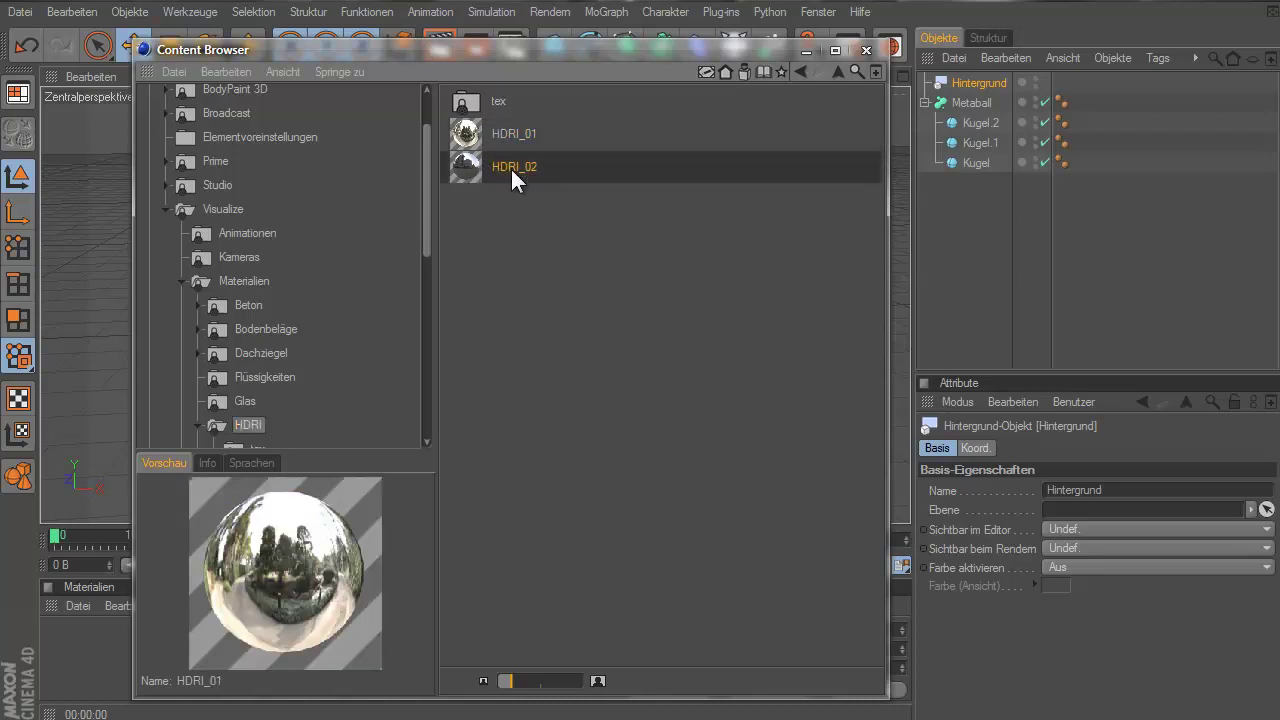
{"action": "double_click", "coordinate": [527, 168]}
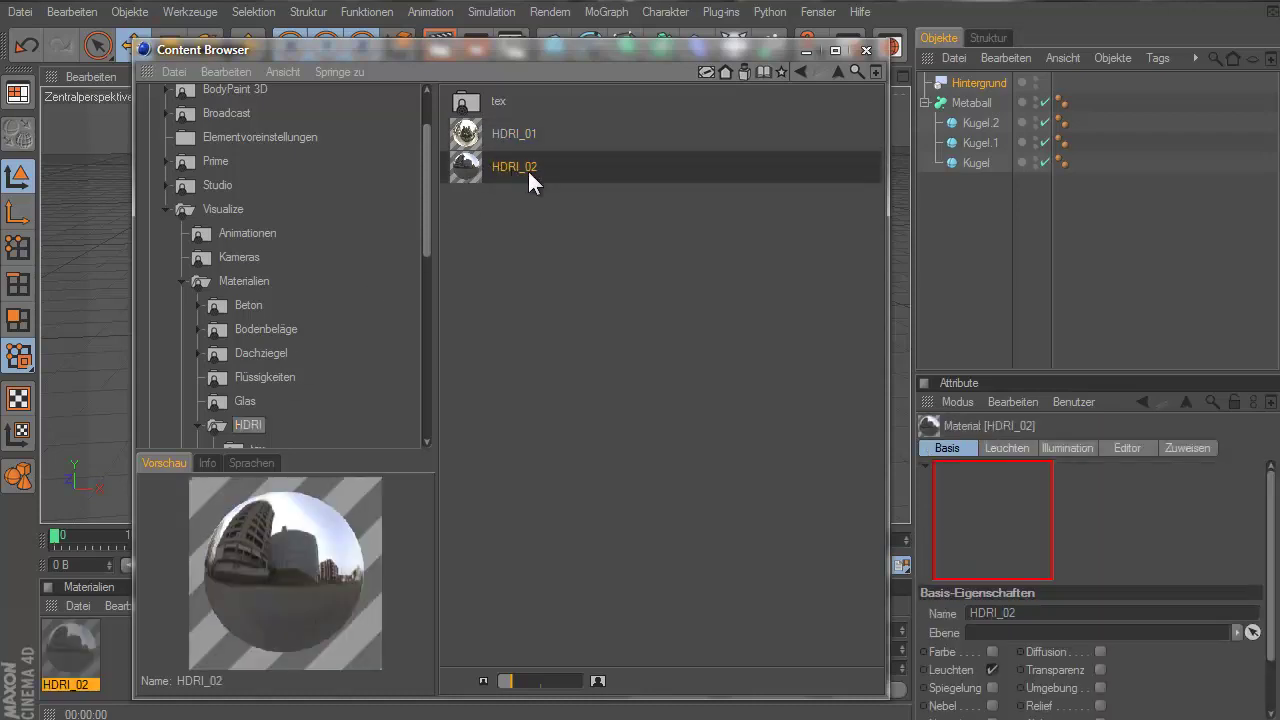
{"action": "left_click", "coordinate": [866, 50]}
Apply HDRI_02 to the Hintergrund object and preview the city backdrop with Render View
{"action": "left_click_drag", "start_coordinate": [70, 648], "coordinate": [1044, 84]}
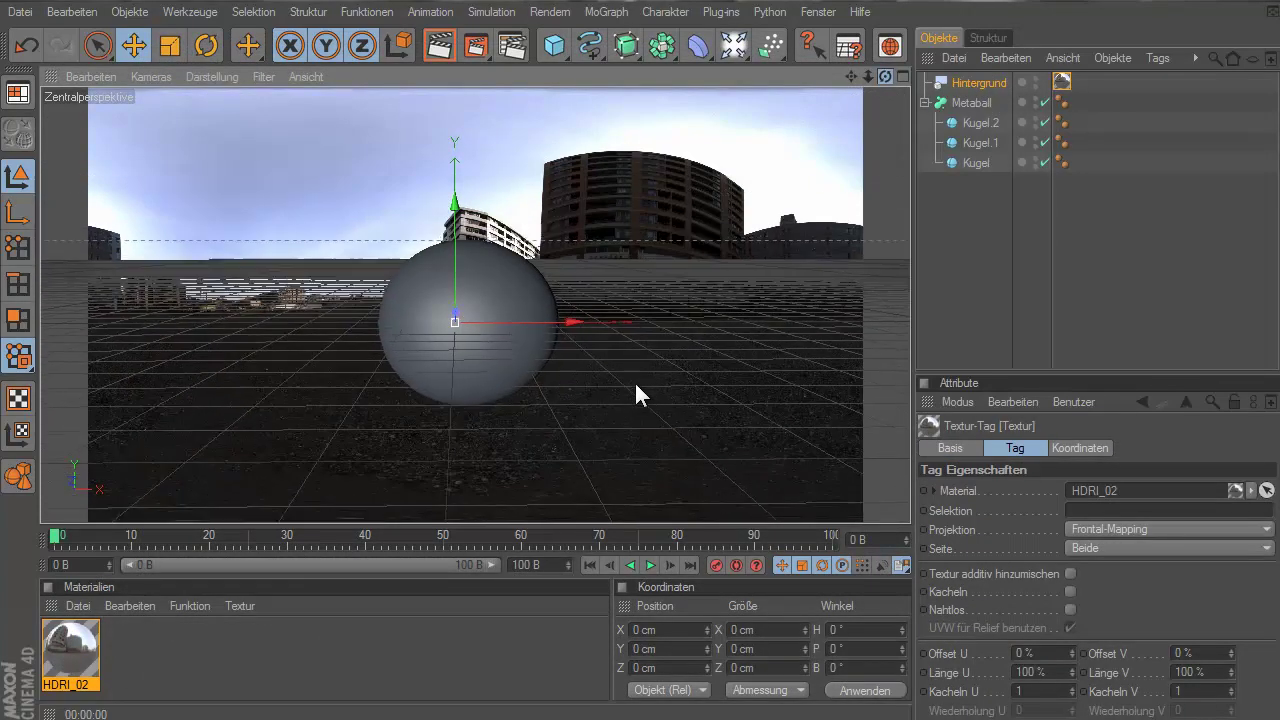
{"action": "scroll", "coordinate": [511, 140], "scroll_direction": "down", "scroll_amount": 2}
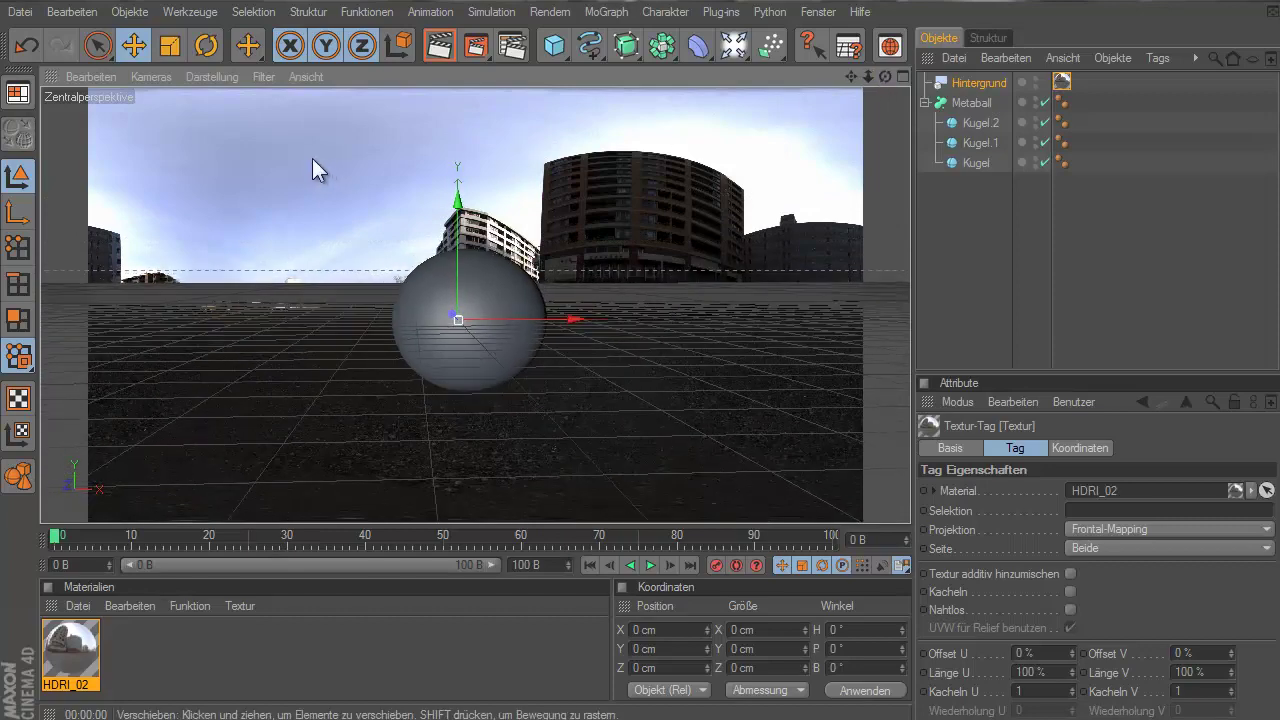
{"action": "scroll", "coordinate": [314, 159], "scroll_direction": "down", "scroll_amount": 2}
{"action": "scroll", "coordinate": [315, 160], "scroll_direction": "down", "scroll_amount": 2}
{"action": "scroll", "coordinate": [310, 164], "scroll_direction": "down", "scroll_amount": 2}
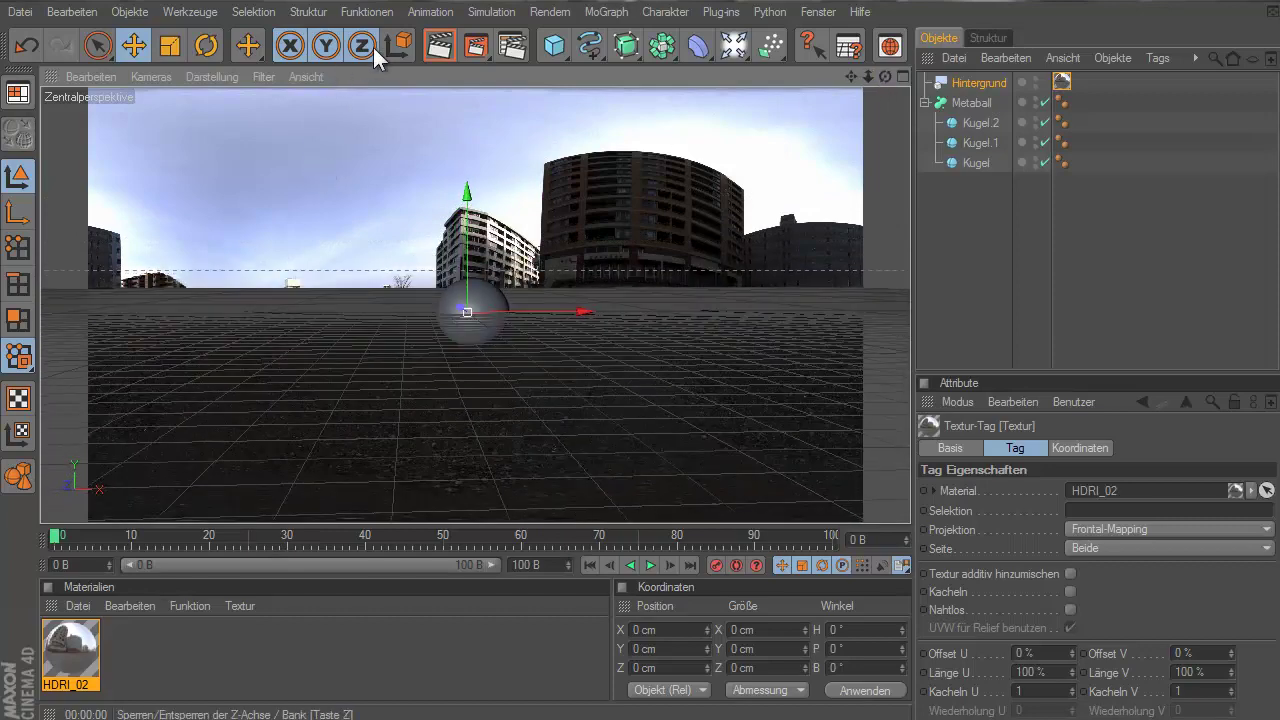
{"action": "left_click", "coordinate": [433, 47]}
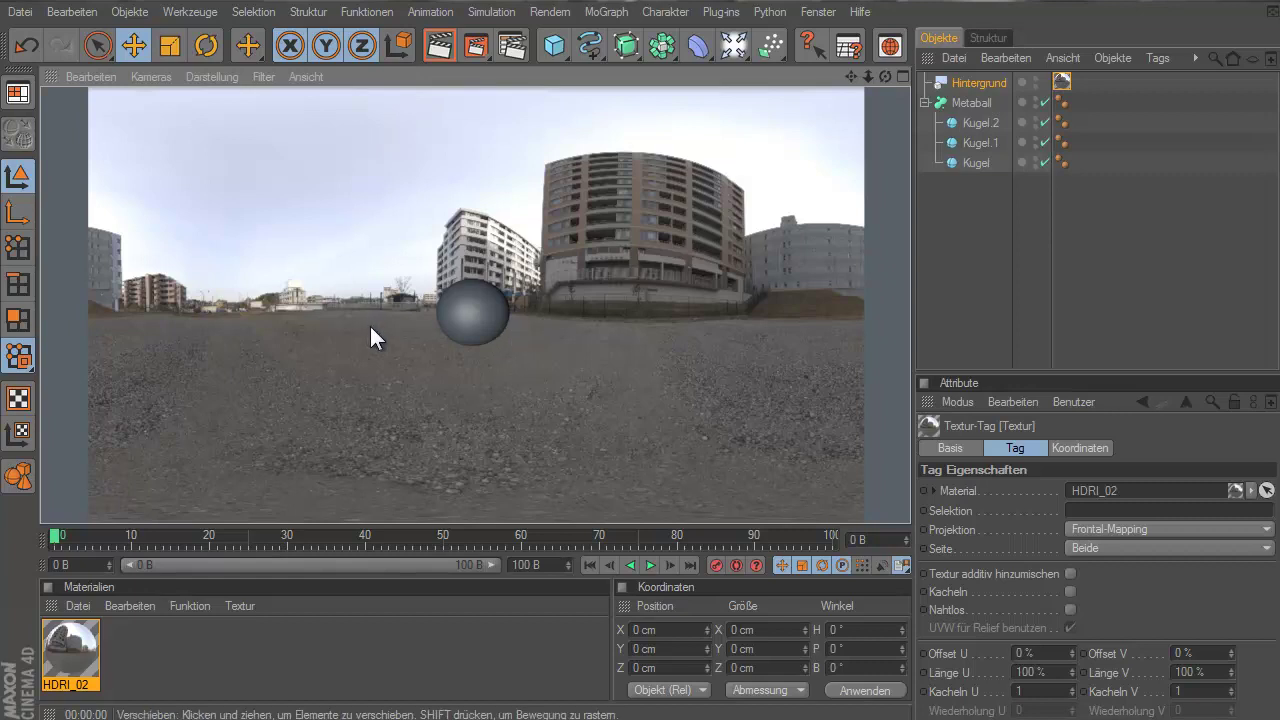
{"action": "left_click", "coordinate": [612, 256]}
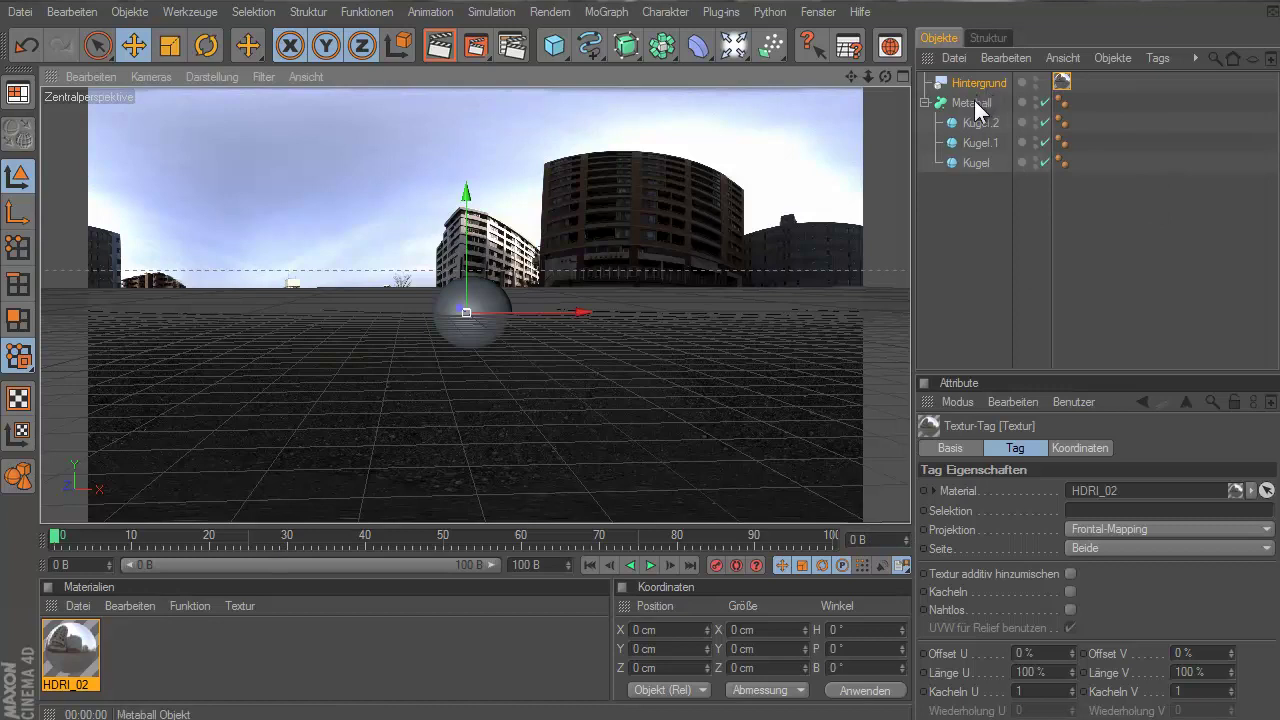
Add a Light object to the scene
{"action": "left_click", "coordinate": [950, 122]}
{"action": "right_click", "coordinate": [945, 141]}
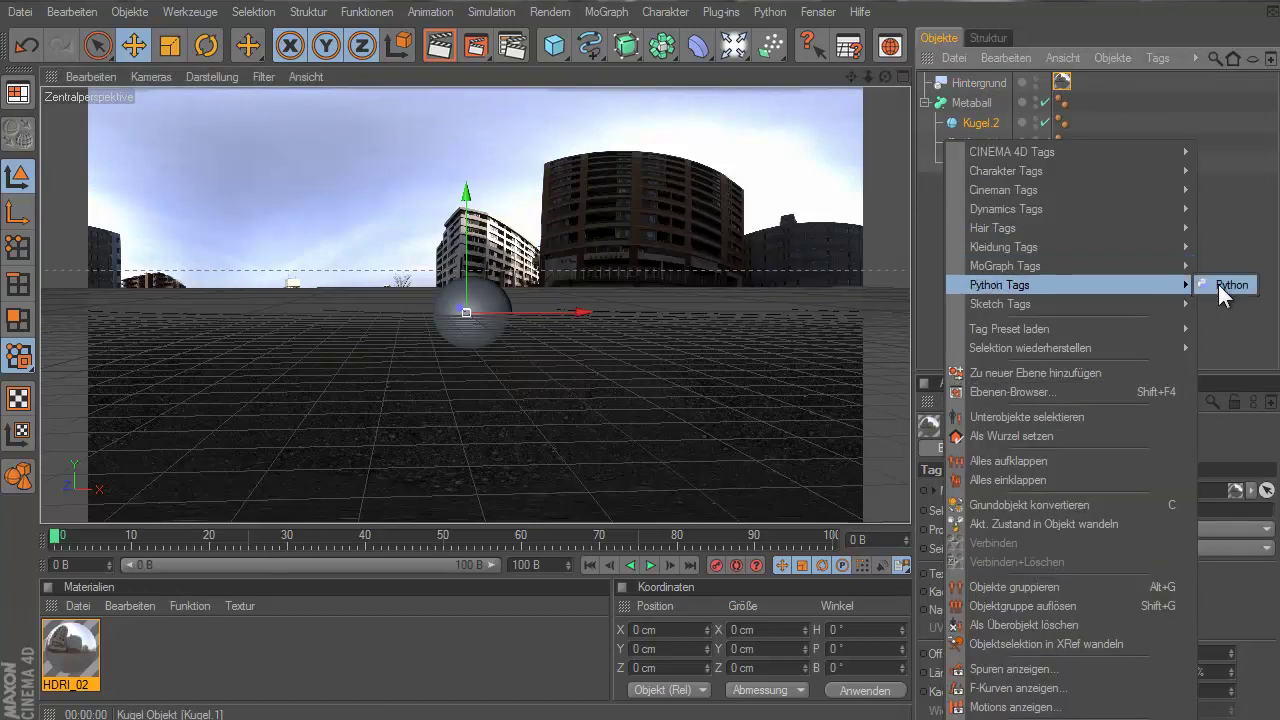
{"action": "left_click", "coordinate": [1265, 352]}
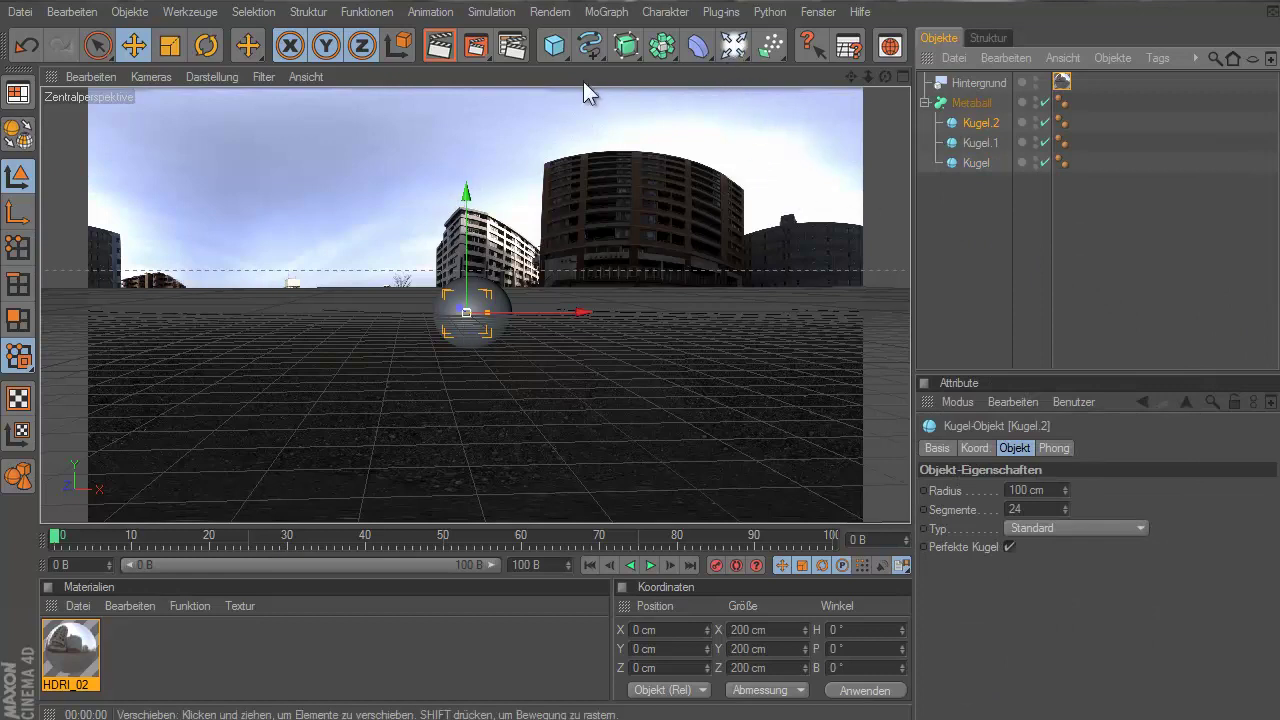
{"action": "left_click", "coordinate": [734, 46]}
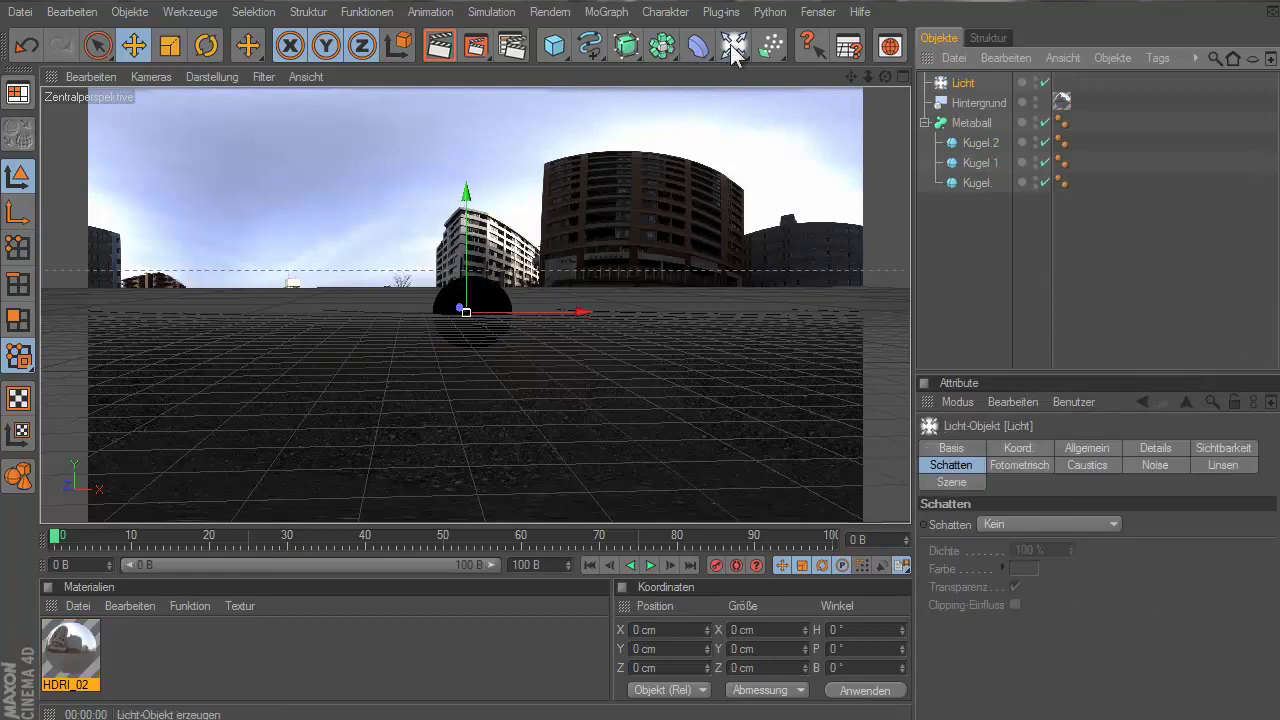
Nest the light under an Array with 1840 cm radius, raised to Y 1091.083 cm
{"action": "left_click", "coordinate": [655, 45]}
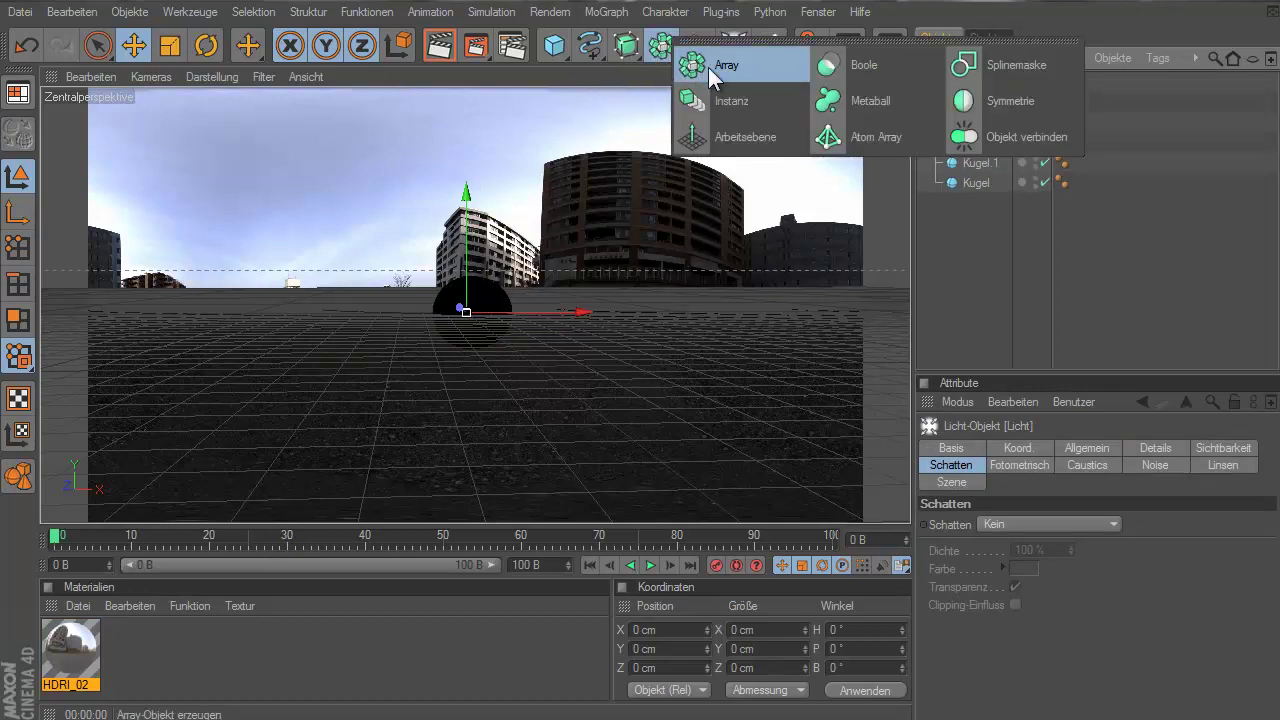
{"action": "left_click", "coordinate": [694, 62]}
{"action": "left_click_drag", "start_coordinate": [961, 102], "coordinate": [963, 85]}
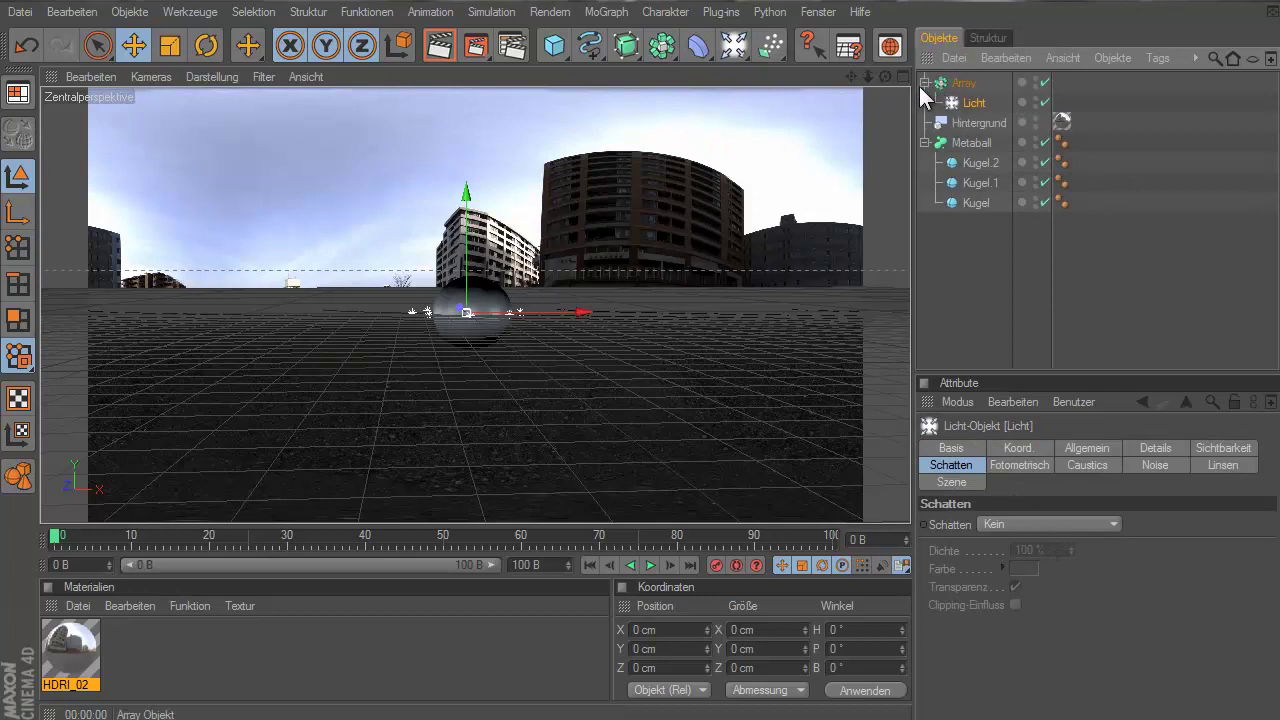
{"action": "left_click", "coordinate": [924, 83]}
{"action": "left_click", "coordinate": [962, 83]}
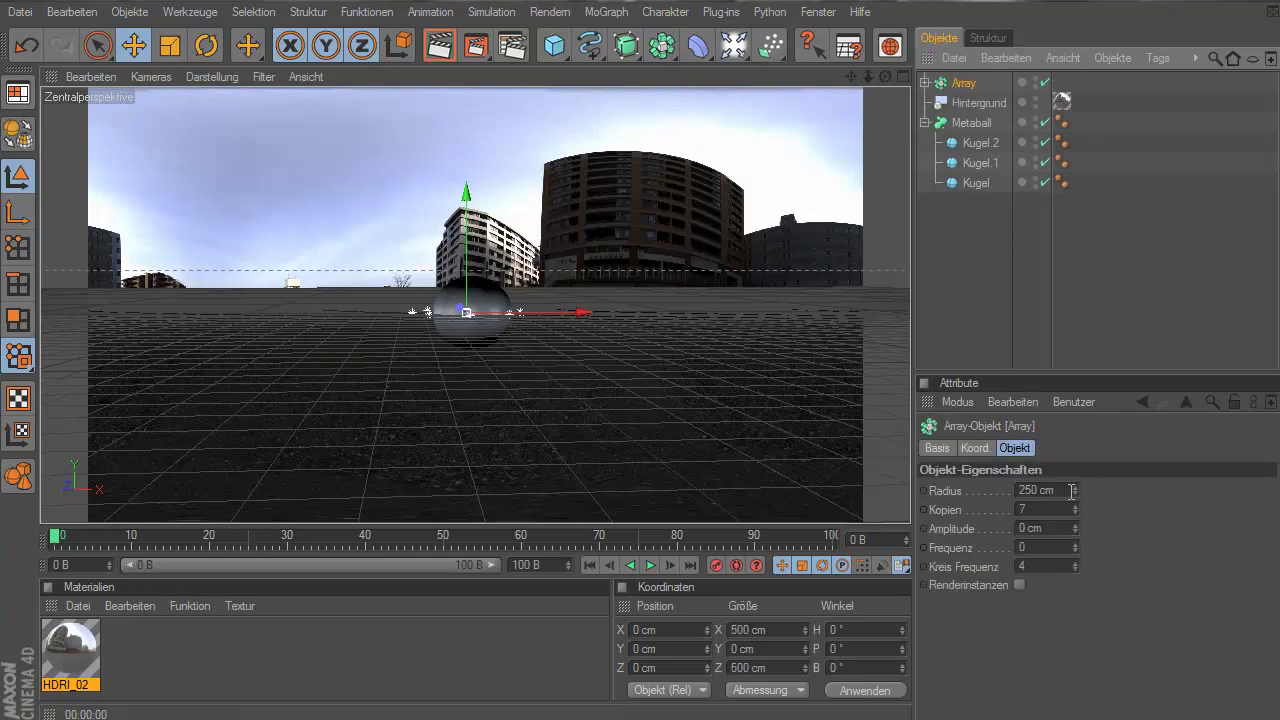
{"action": "mouse_move", "coordinate": [1077, 486]}
{"action": "left_mouse_down"}
{"action": "mouse_move", "coordinate": [1076, 377]}
{"action": "mouse_move", "coordinate": [1076, 487]}
{"action": "left_mouse_up"}
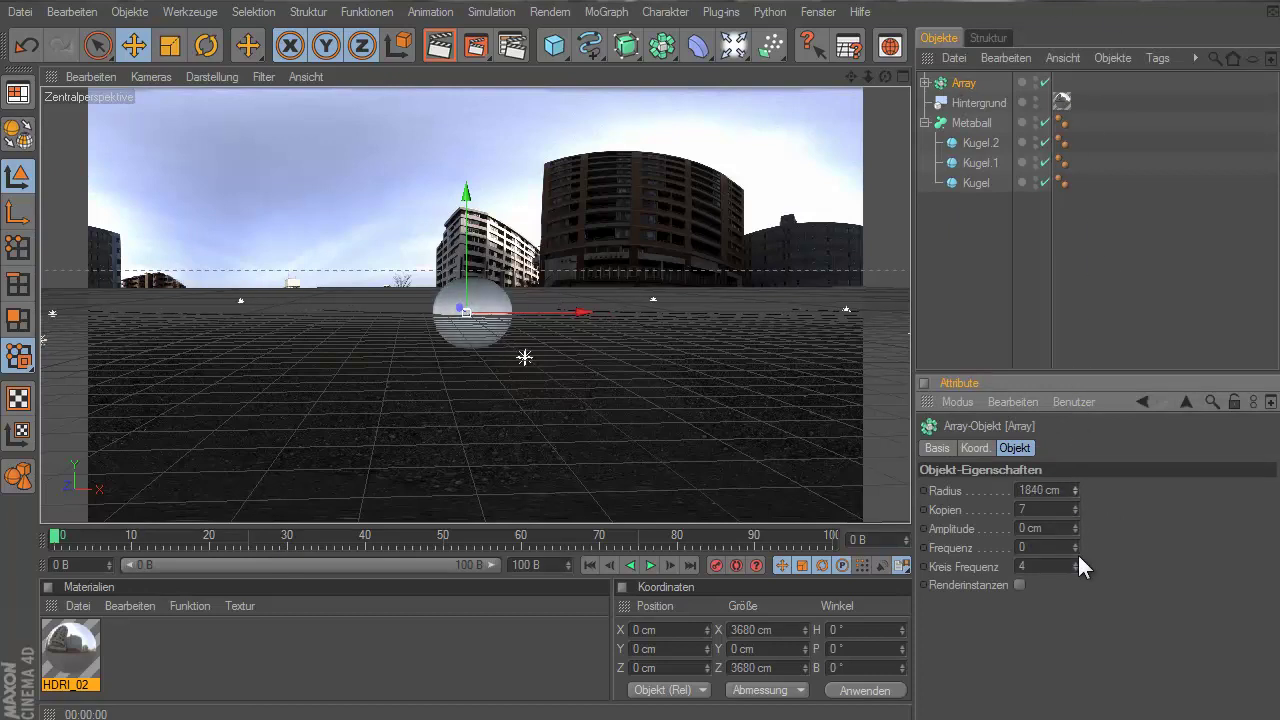
{"action": "left_click_drag", "start_coordinate": [454, 259], "coordinate": [633, 379]}
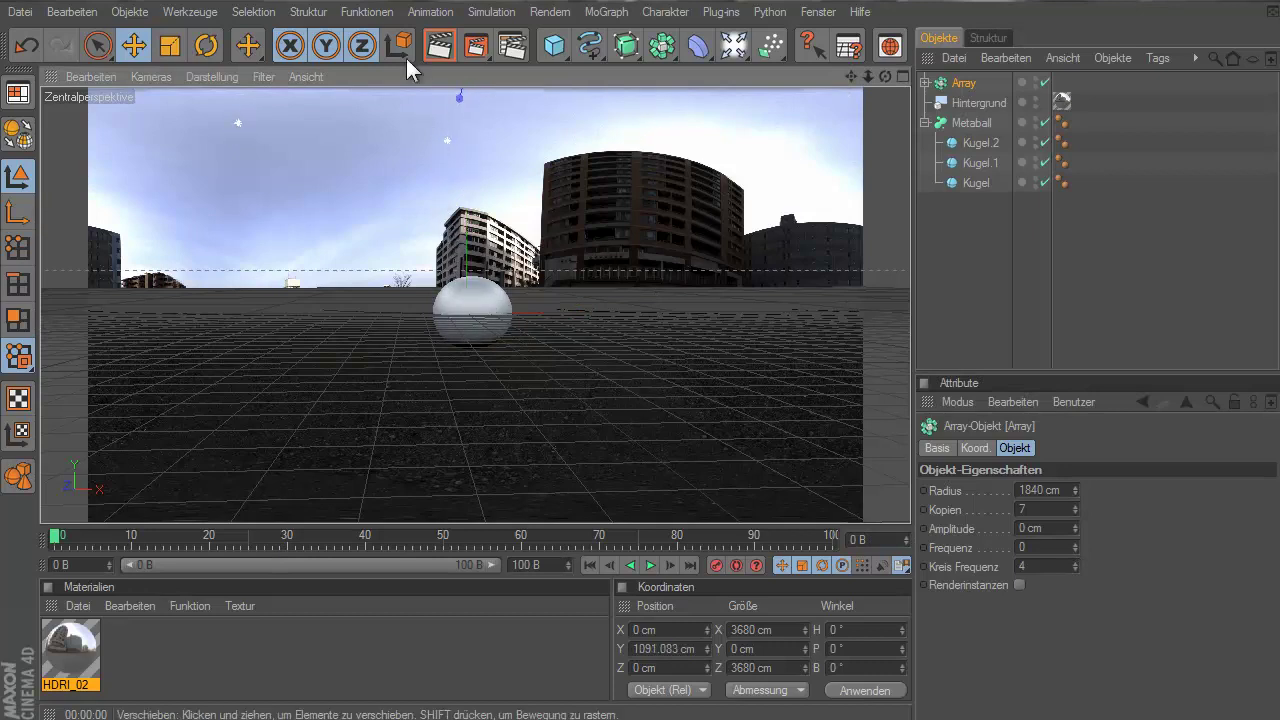
Test-render the Metaball higher, then lower it to Y 210.714 cm and play the animation
{"action": "left_click", "coordinate": [429, 47]}
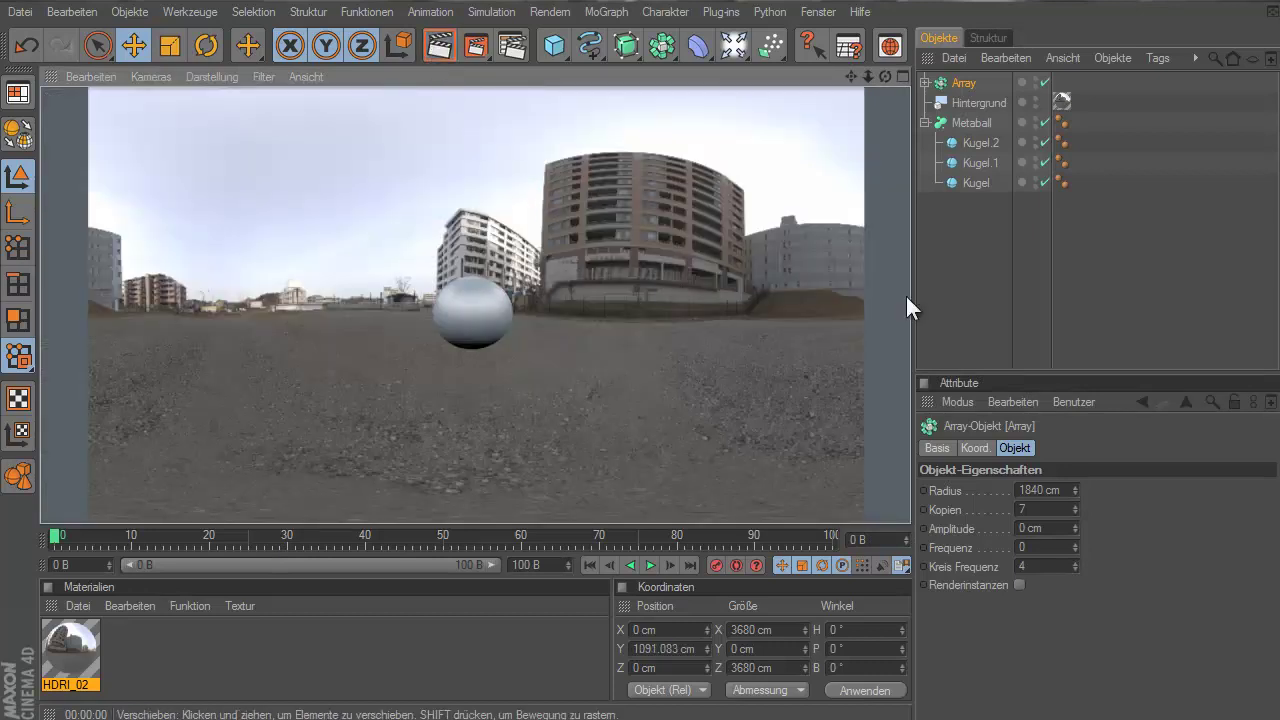
{"action": "left_click", "coordinate": [476, 308]}
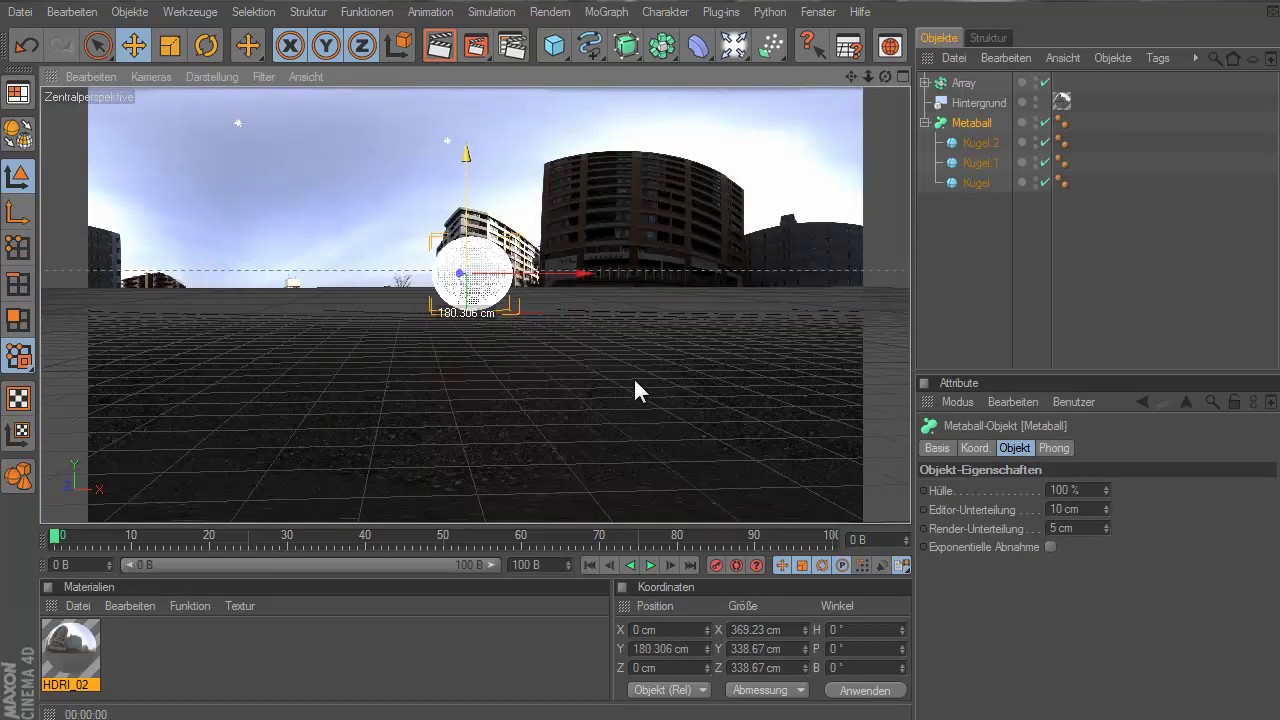
{"action": "left_click_drag", "start_coordinate": [633, 376], "coordinate": [460, 249]}
{"action": "left_click", "coordinate": [436, 56]}
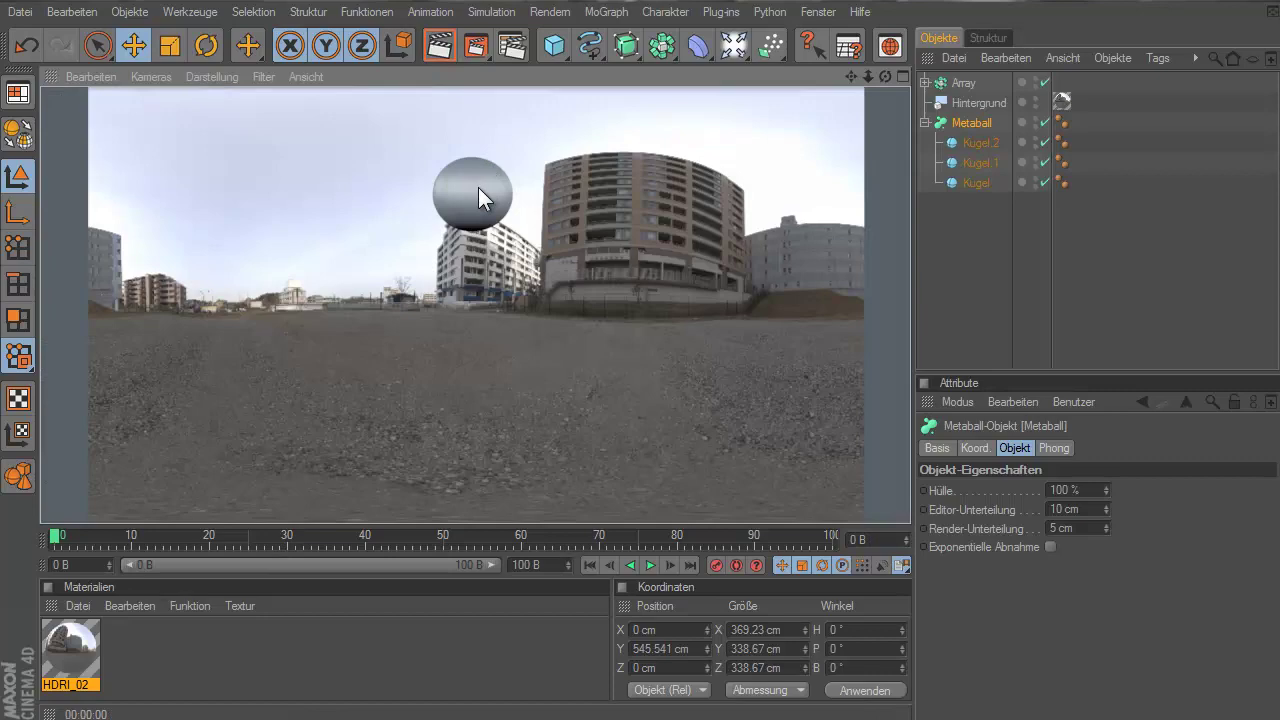
{"action": "left_click", "coordinate": [963, 82]}
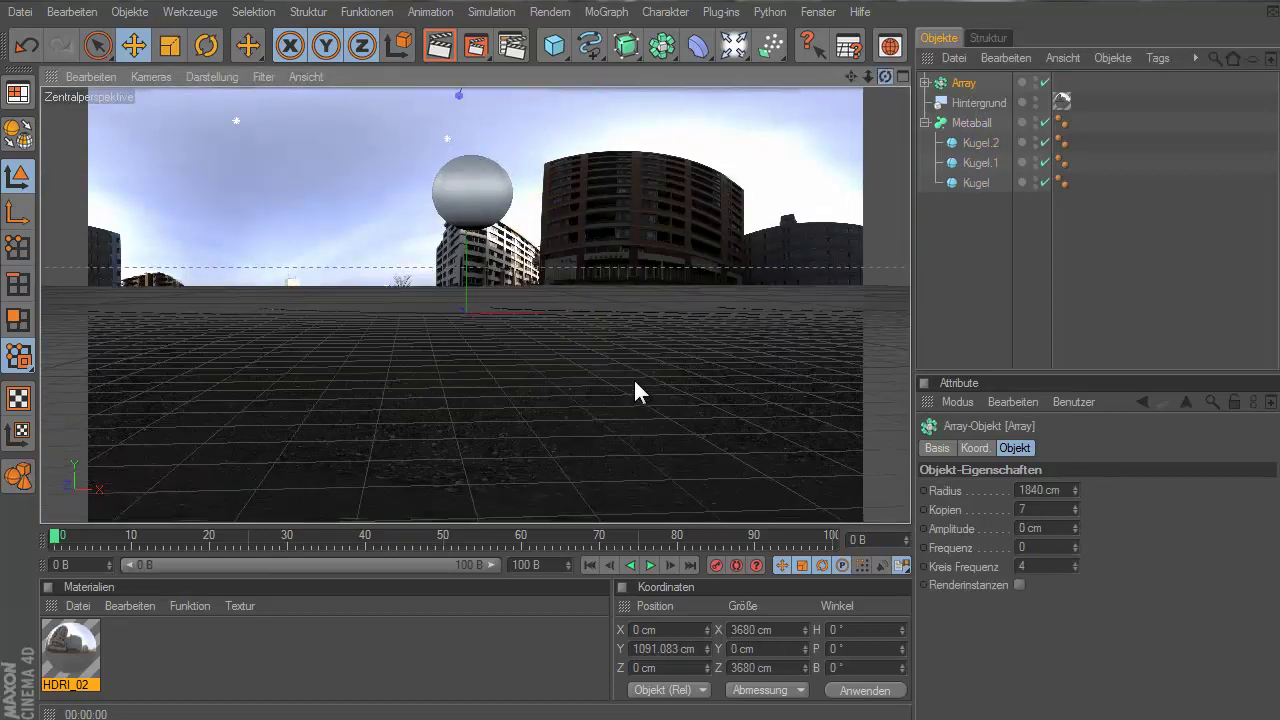
{"action": "left_click_drag", "start_coordinate": [633, 377], "coordinate": [633, 380], "text": "alt"}
{"action": "left_click", "coordinate": [966, 122]}
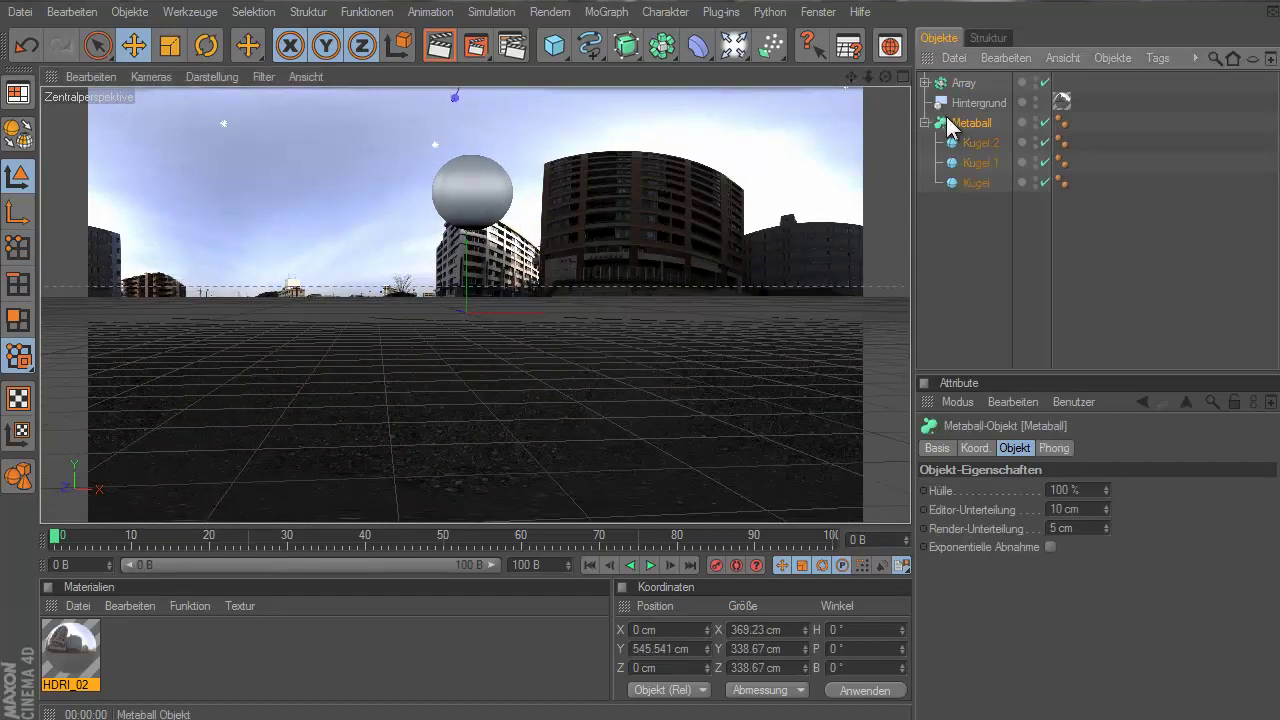
{"action": "left_click_drag", "start_coordinate": [637, 398], "coordinate": [634, 391]}
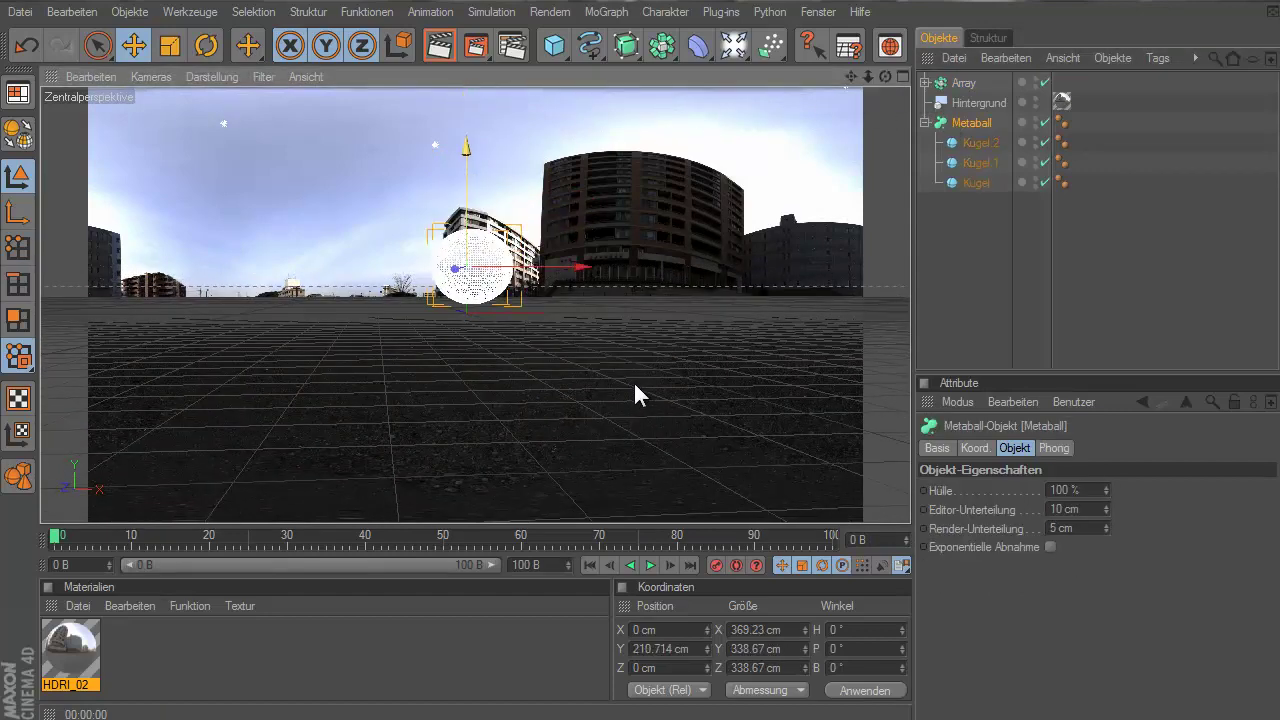
{"action": "left_click", "coordinate": [651, 565]}
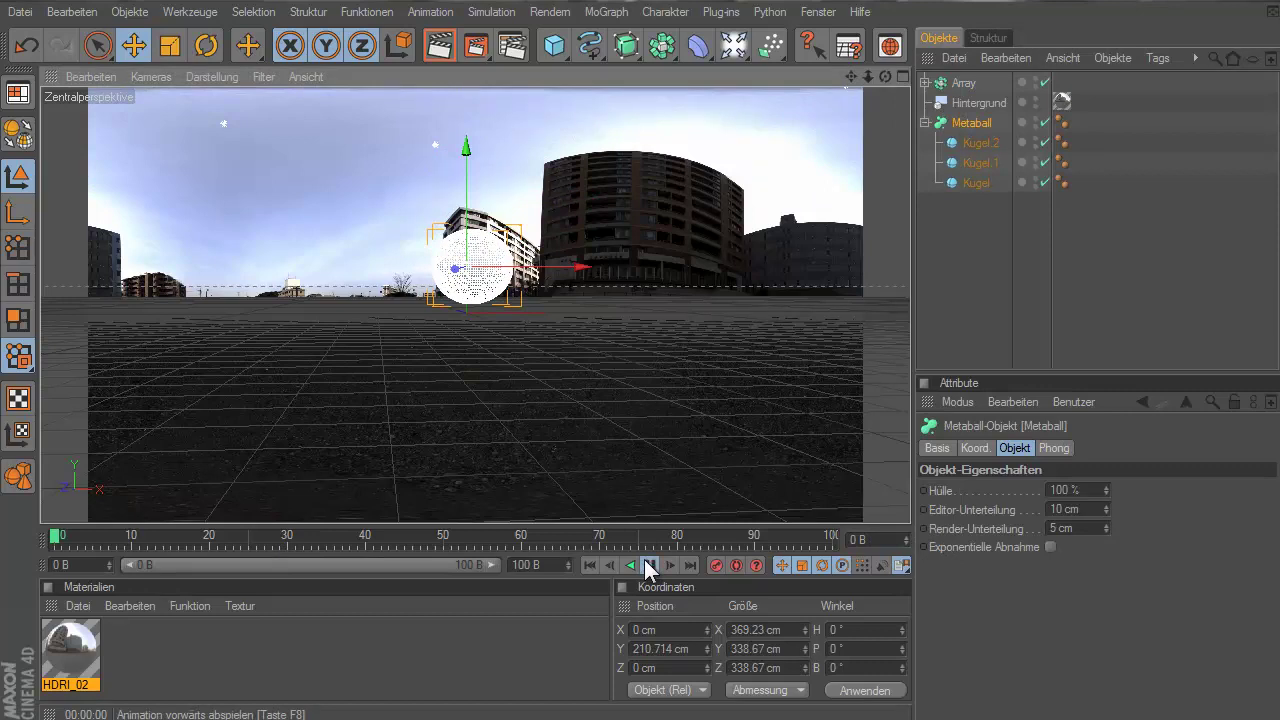
{"action": "left_click", "coordinate": [590, 565]}
At frame 50, move Kugel right to about 409 cm and play back to check
{"action": "left_click", "coordinate": [968, 145]}
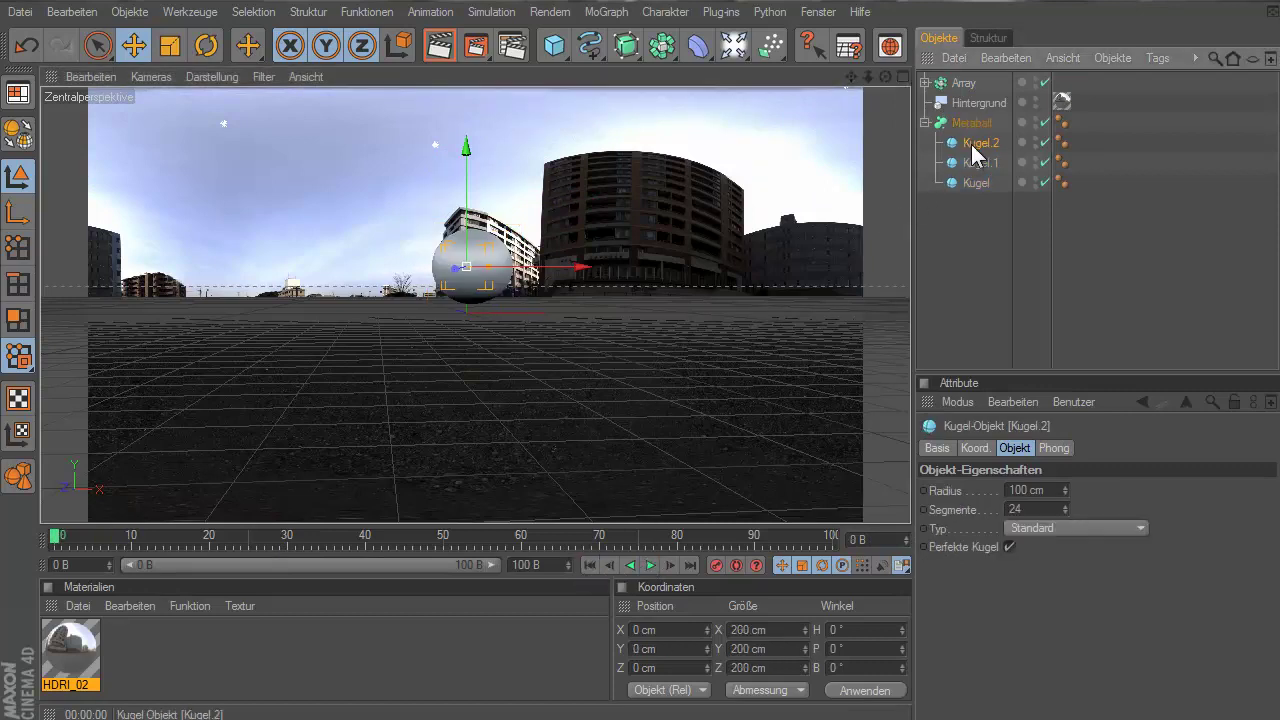
{"action": "left_click", "coordinate": [970, 185]}
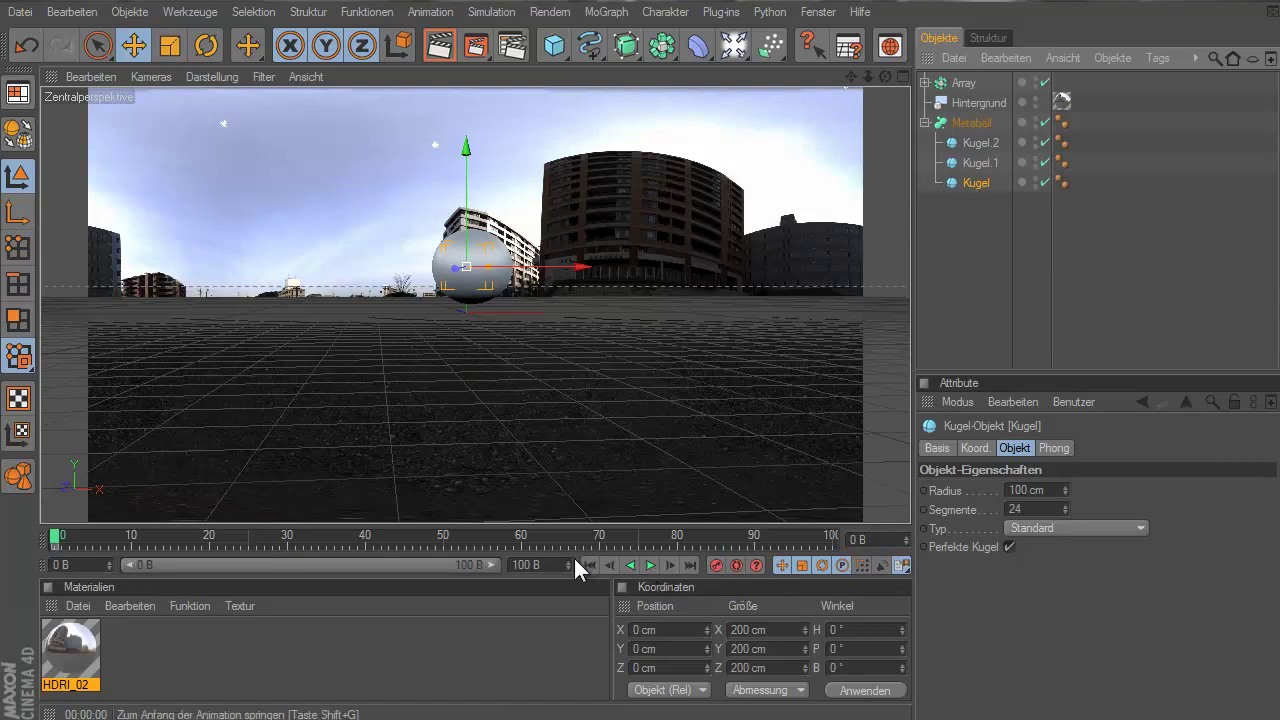
{"action": "left_click_drag", "start_coordinate": [430, 534], "coordinate": [443, 534]}
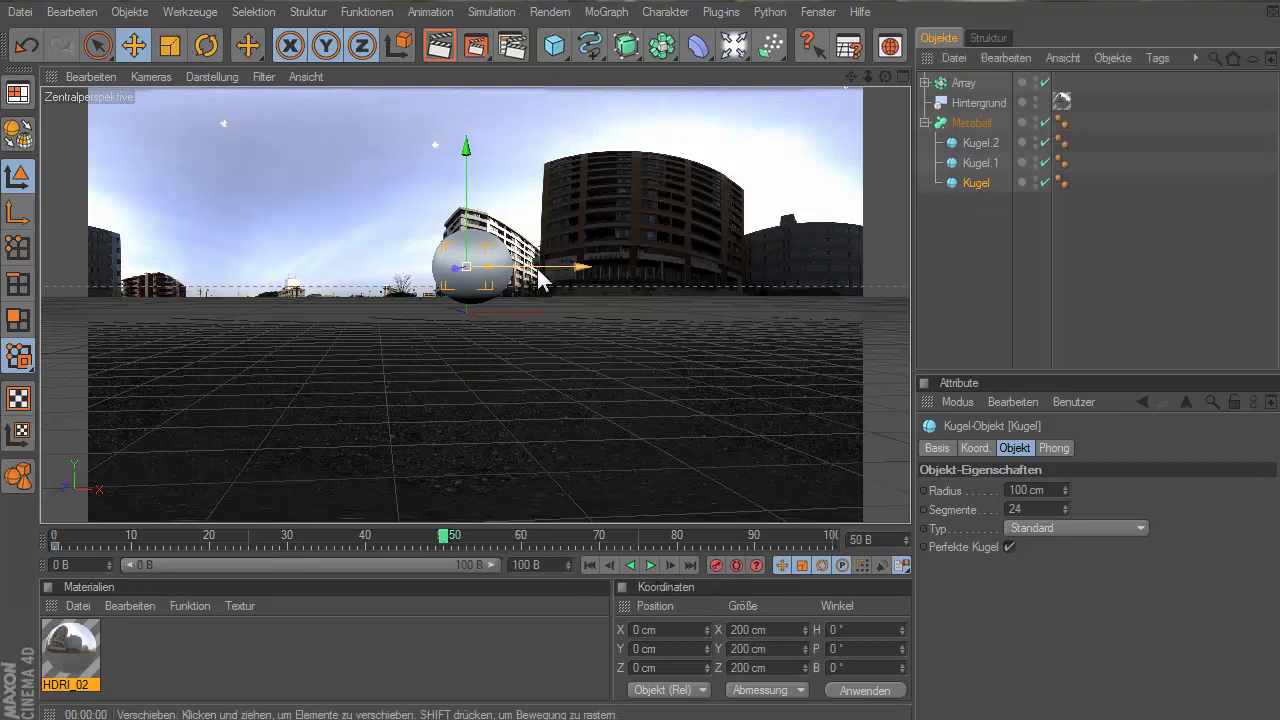
{"action": "left_click_drag", "start_coordinate": [535, 267], "coordinate": [635, 378]}
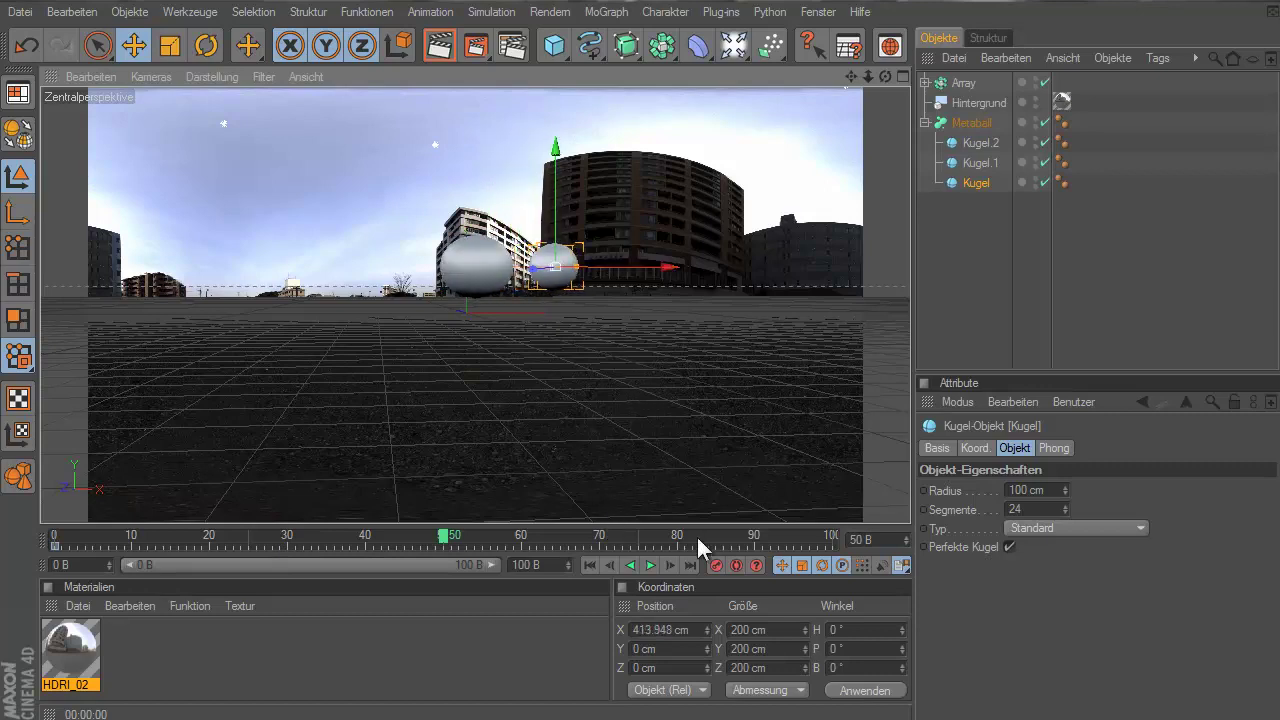
{"action": "left_click", "coordinate": [591, 566]}
{"action": "left_click", "coordinate": [650, 566]}
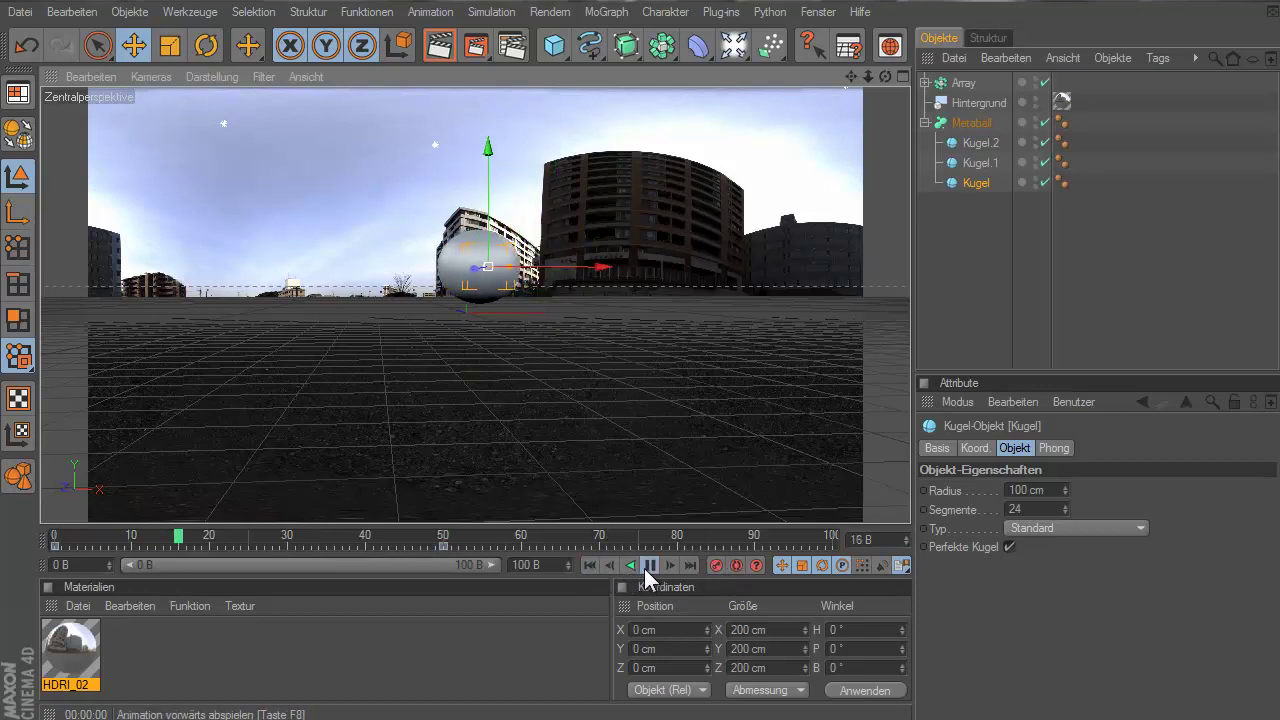
{"action": "left_click", "coordinate": [649, 566]}
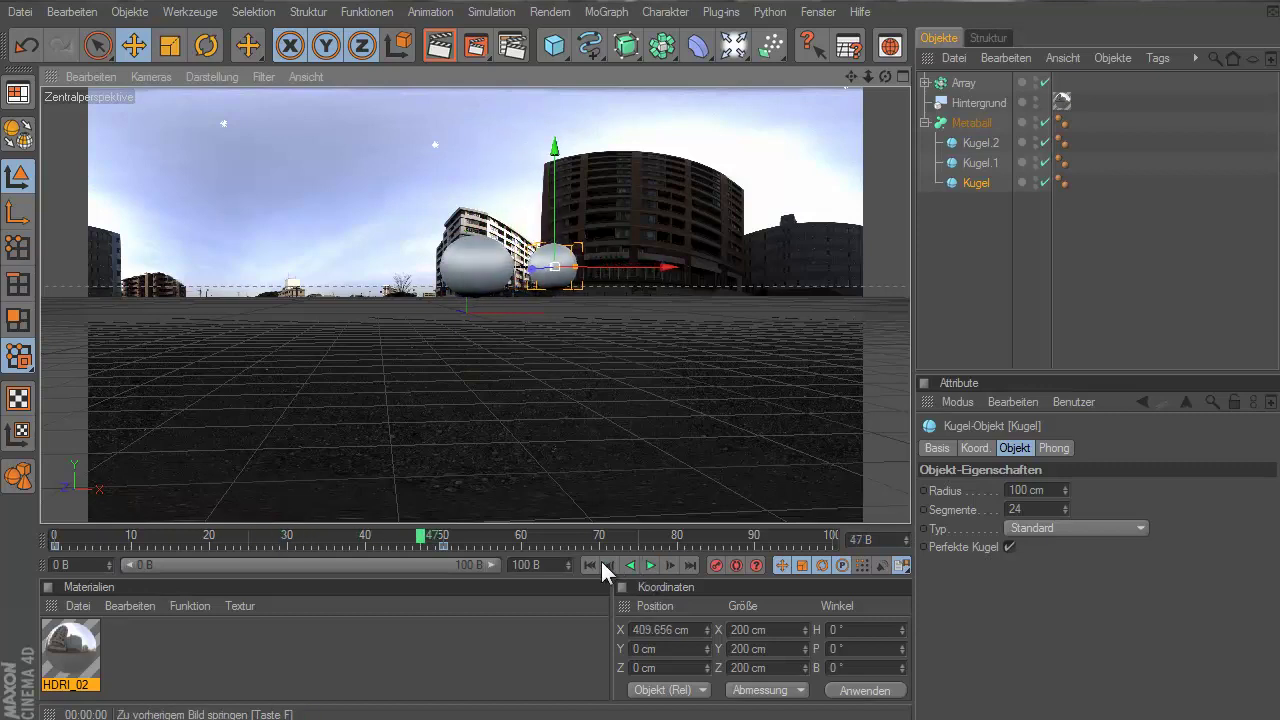
At frame 71, move Kugel.1 up and to the left
{"action": "left_click", "coordinate": [980, 162]}
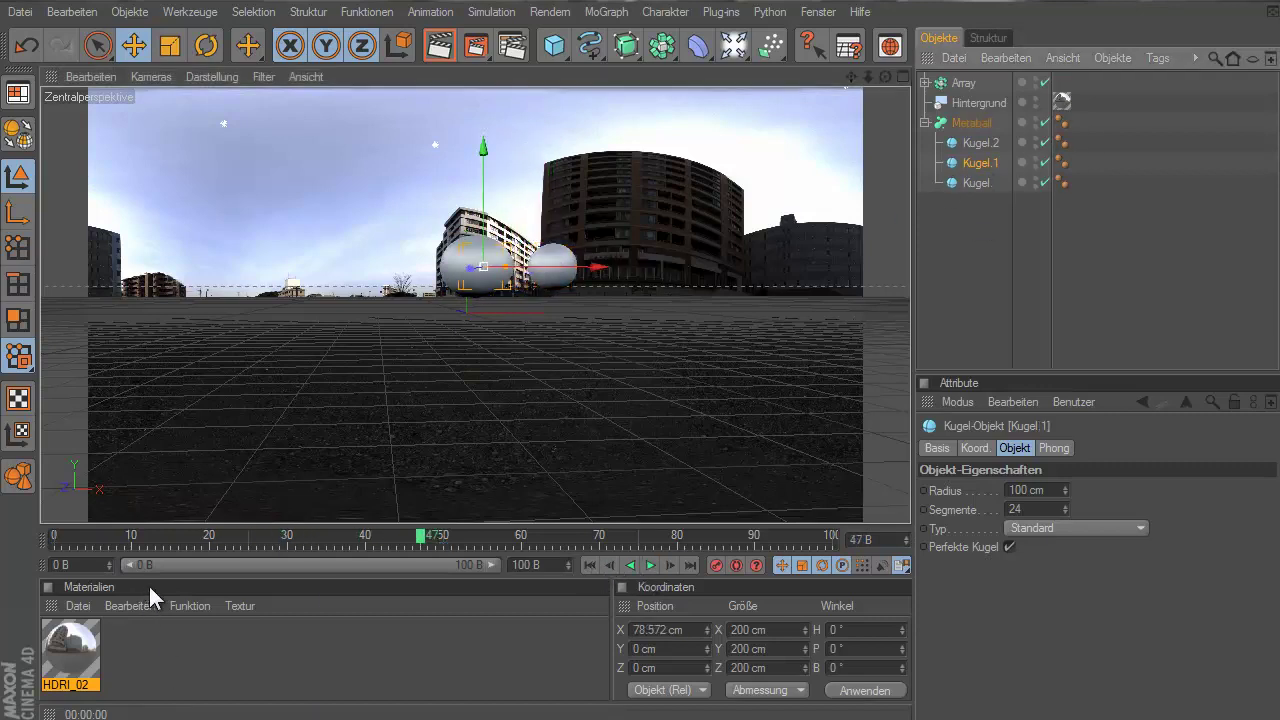
{"action": "left_click_drag", "start_coordinate": [418, 535], "coordinate": [314, 535]}
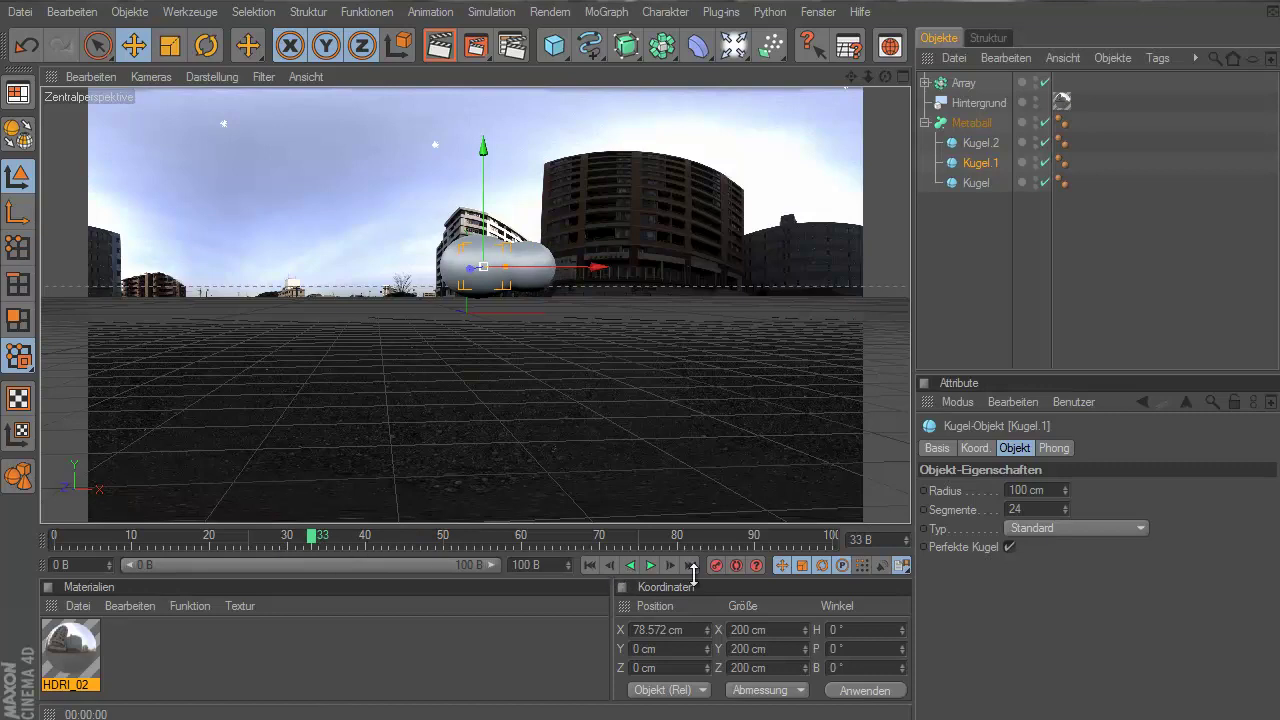
{"action": "left_click", "coordinate": [536, 541]}
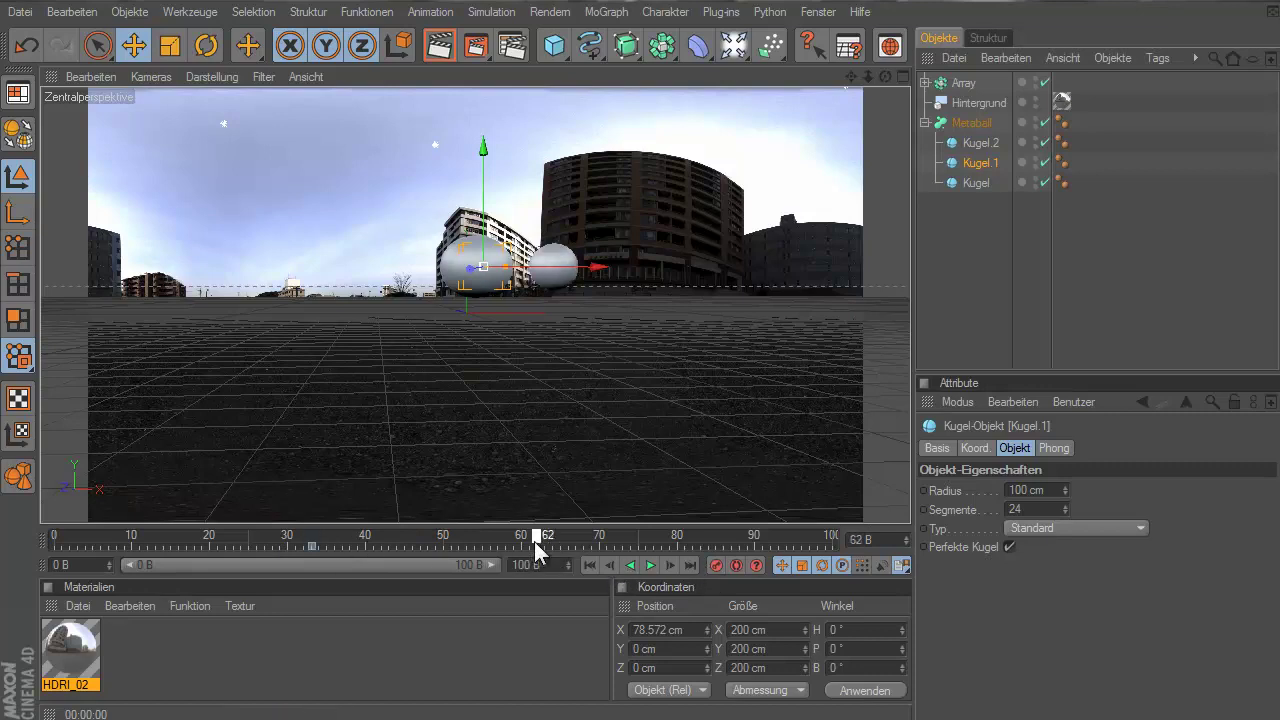
{"action": "left_click_drag", "start_coordinate": [534, 541], "coordinate": [610, 545]}
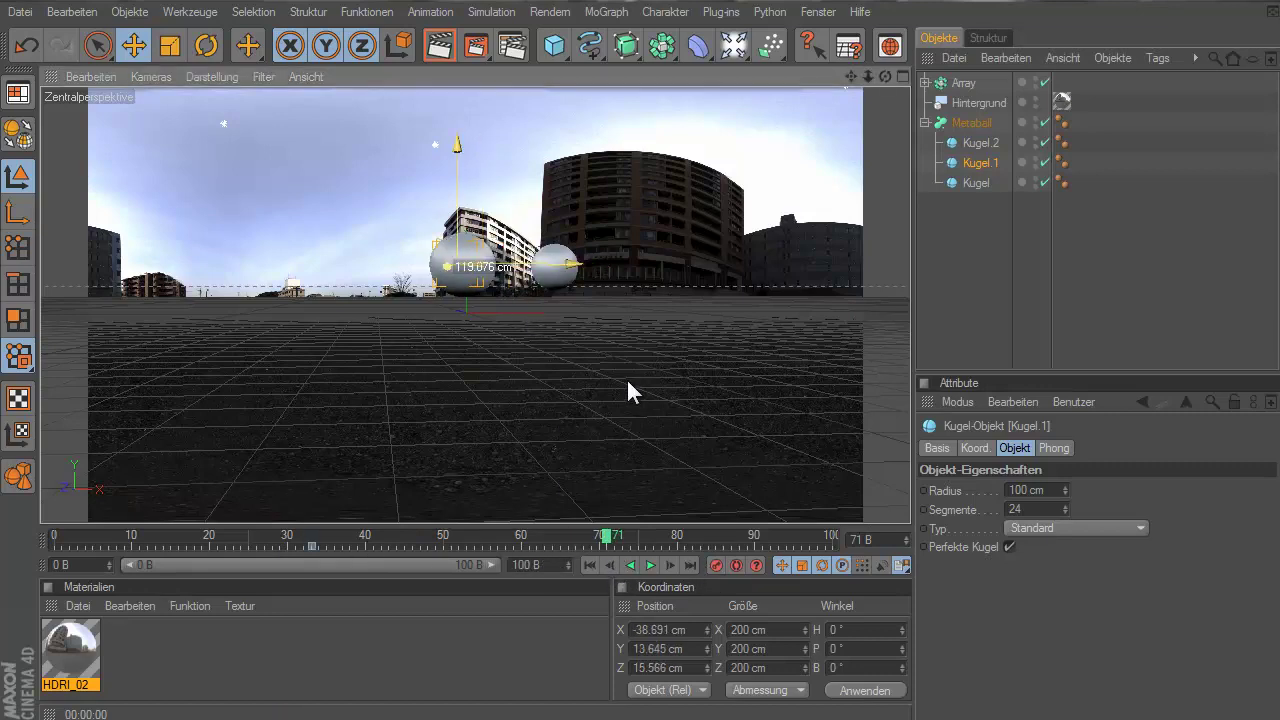
{"action": "left_click_drag", "start_coordinate": [628, 381], "coordinate": [631, 377]}
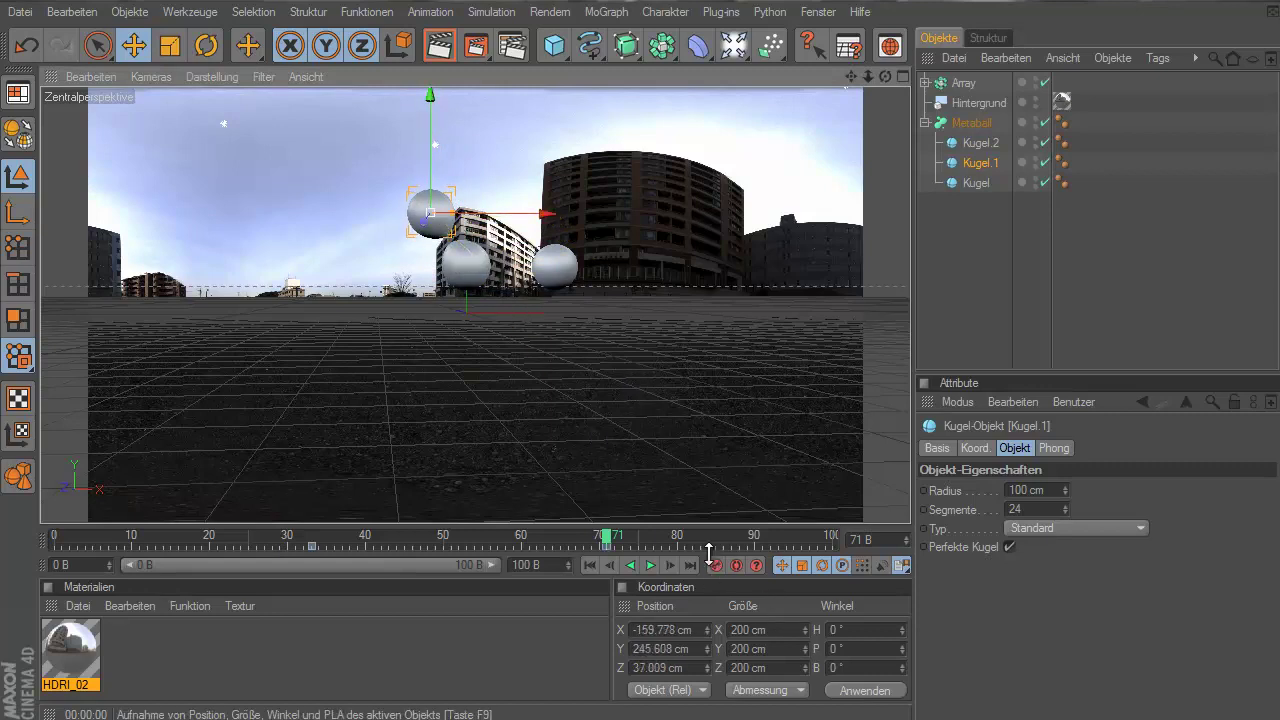
At frame 84, move Kugel.2 to X -337.625, Y -68.029 cm and play the animation
{"action": "left_click", "coordinate": [968, 145]}
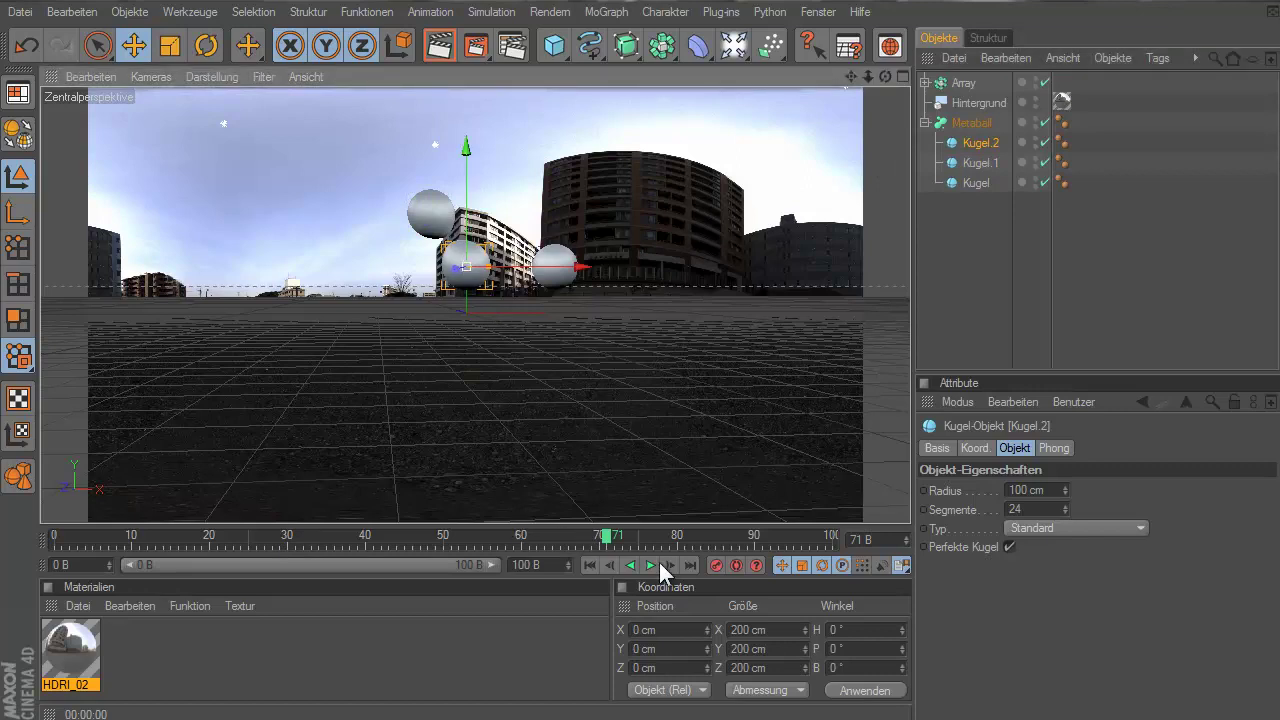
{"action": "left_click_drag", "start_coordinate": [611, 535], "coordinate": [514, 530]}
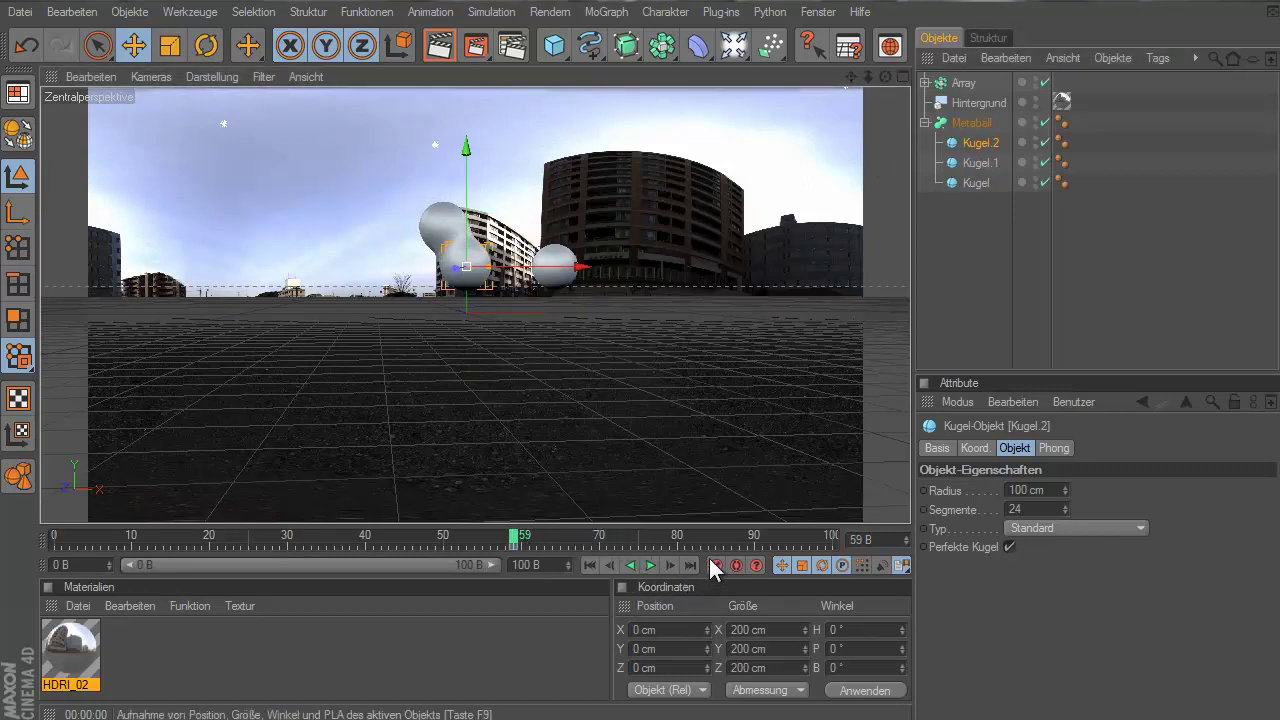
{"action": "left_click_drag", "start_coordinate": [631, 535], "coordinate": [709, 537]}
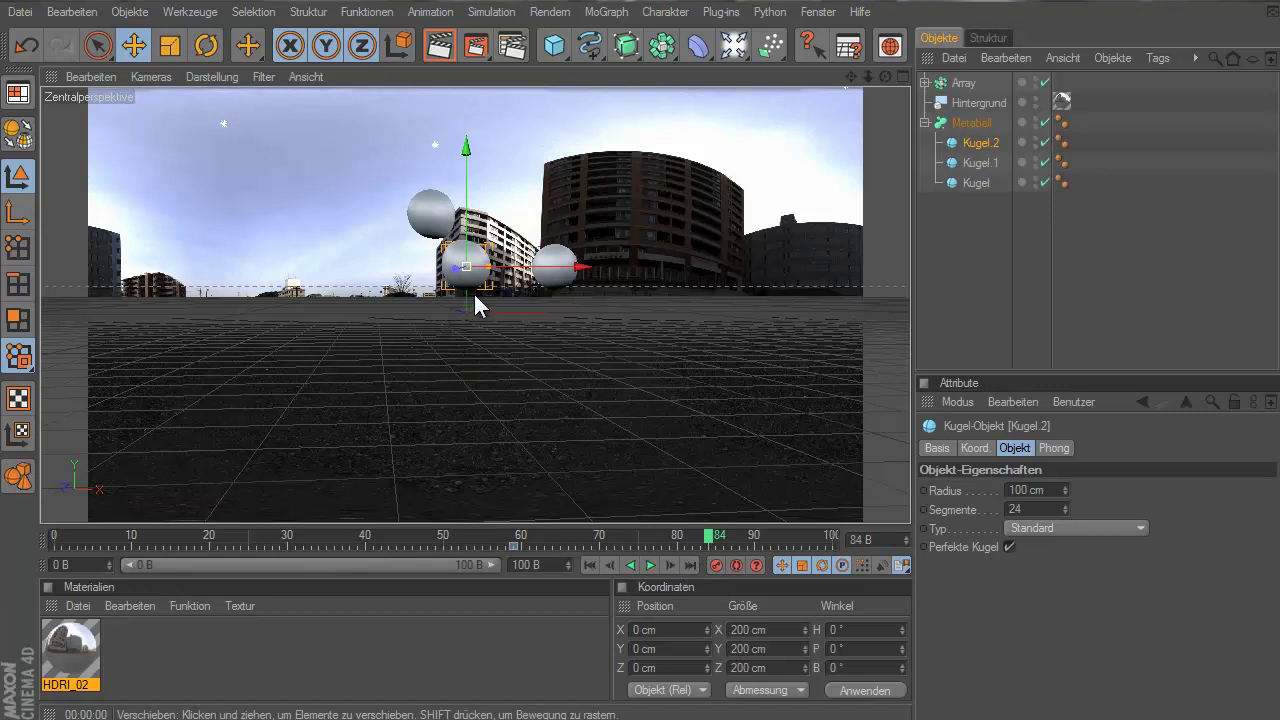
{"action": "left_click_drag", "start_coordinate": [471, 269], "coordinate": [632, 380]}
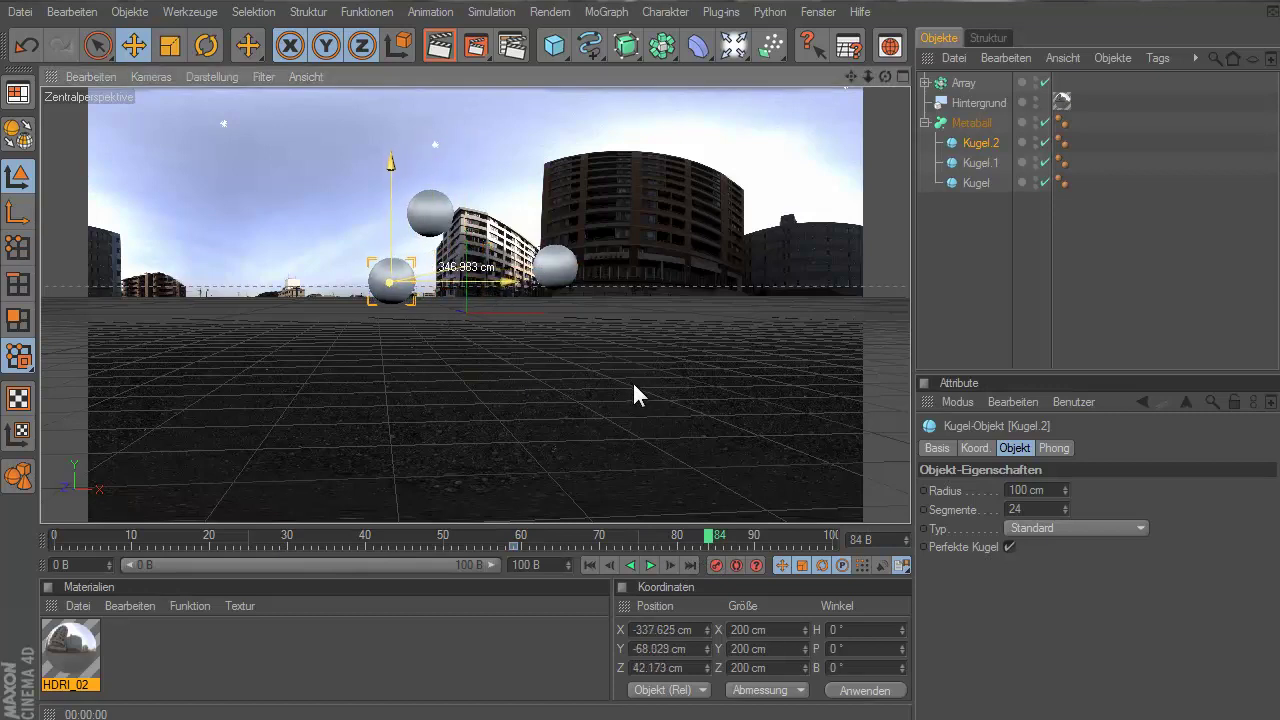
{"action": "left_click", "coordinate": [591, 566]}
{"action": "left_click", "coordinate": [650, 566]}
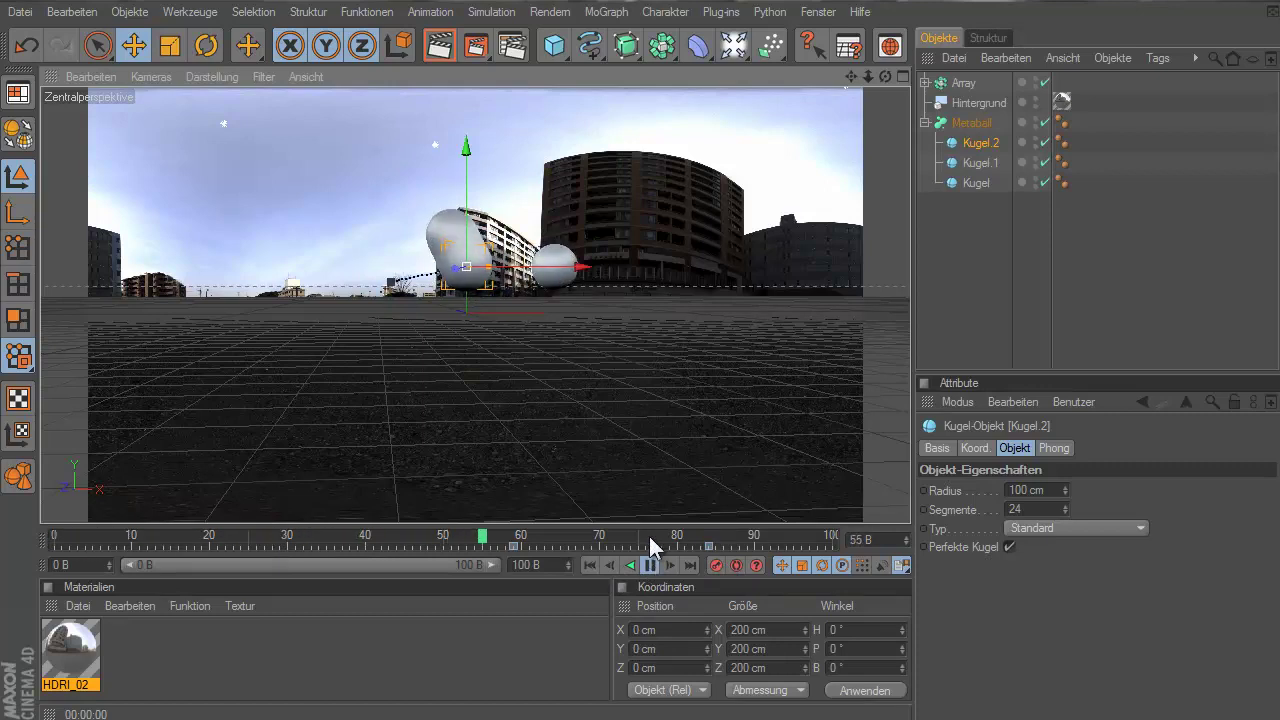
Render a preview, then raise the light Array's radius to 1847 cm
{"action": "left_click", "coordinate": [438, 42]}
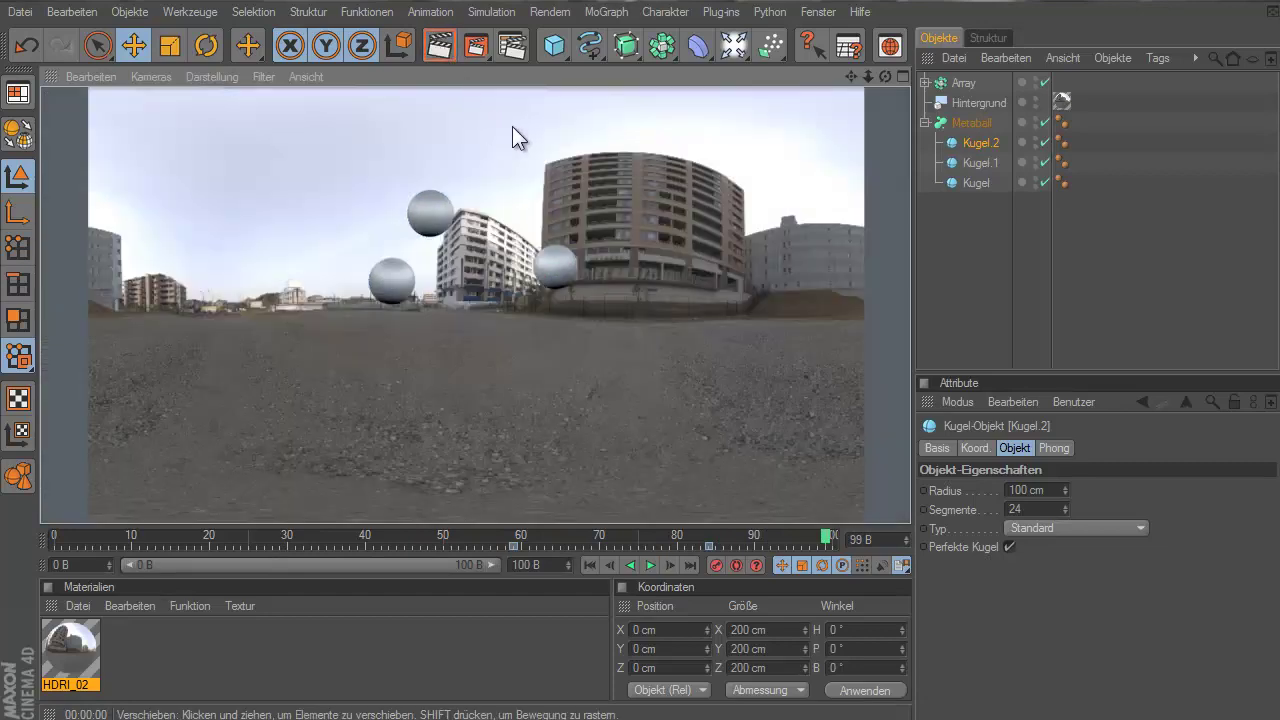
{"action": "left_click", "coordinate": [975, 103]}
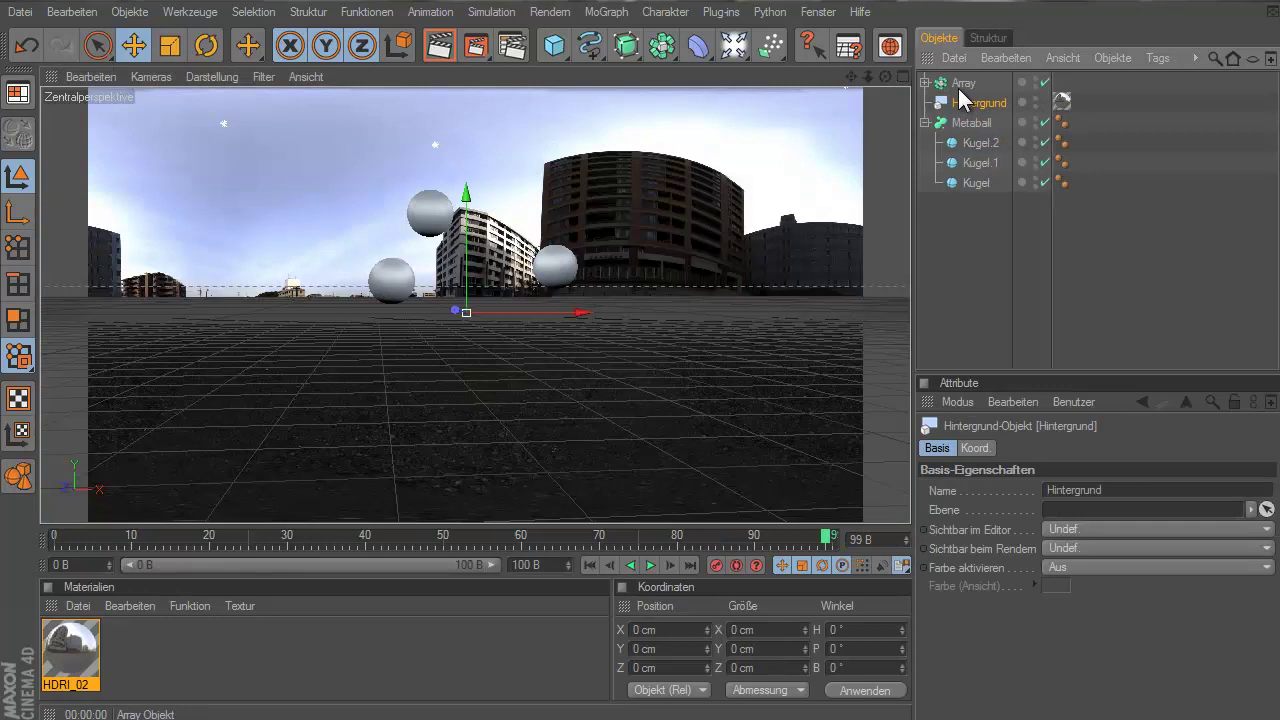
{"action": "left_click", "coordinate": [963, 83]}
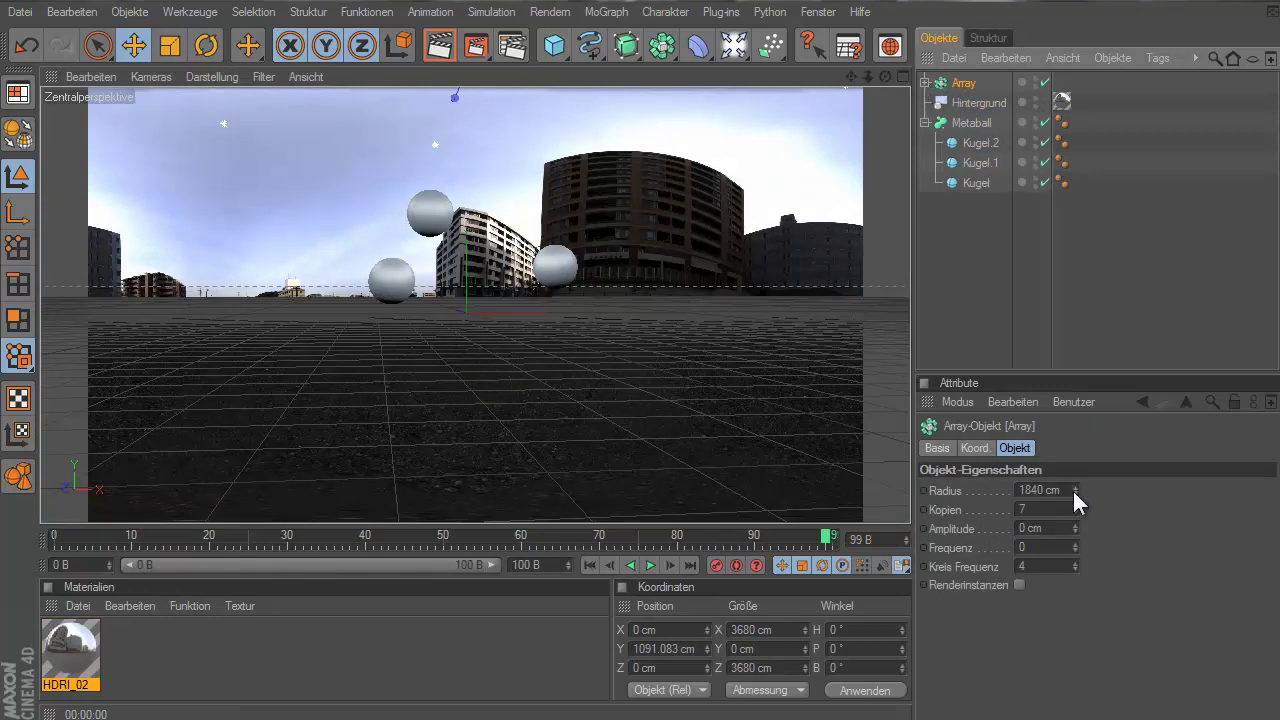
{"action": "left_click_drag", "start_coordinate": [1072, 488], "coordinate": [1076, 503]}
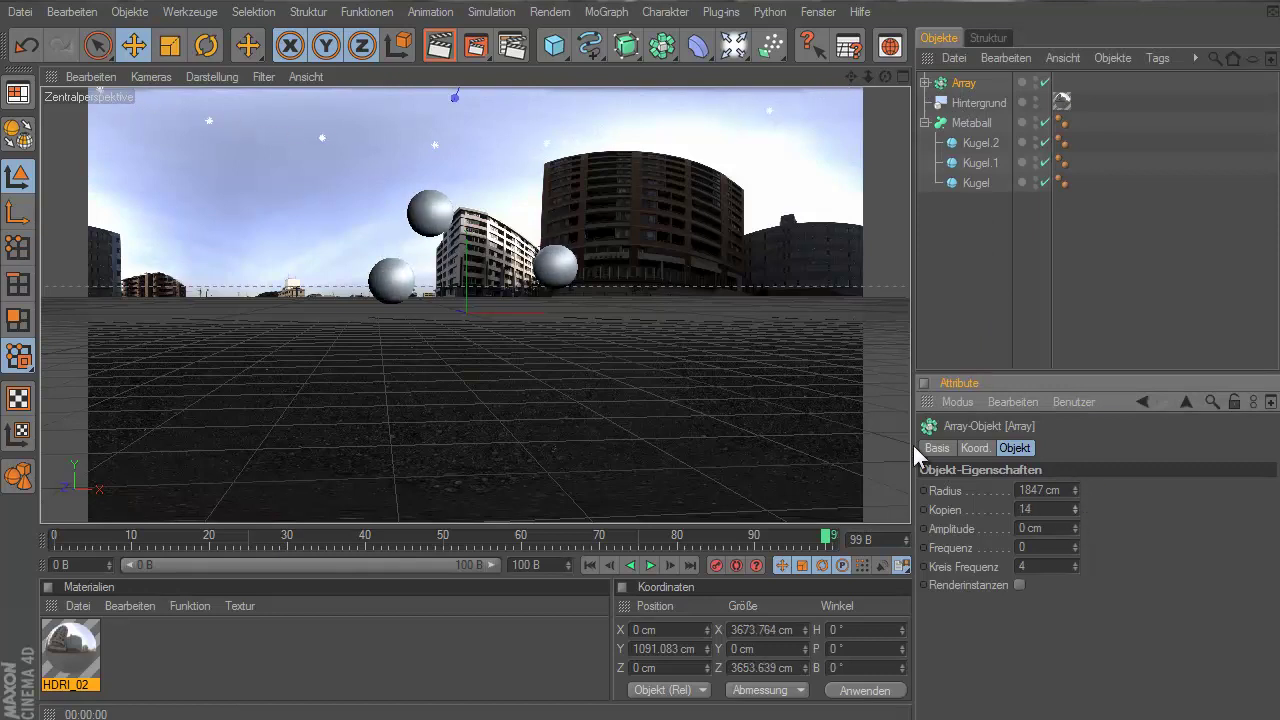
Lower the 14-copy light Array from Y 1091 cm to about 690 cm in the side view
{"action": "middle_click", "coordinate": [625, 283]}
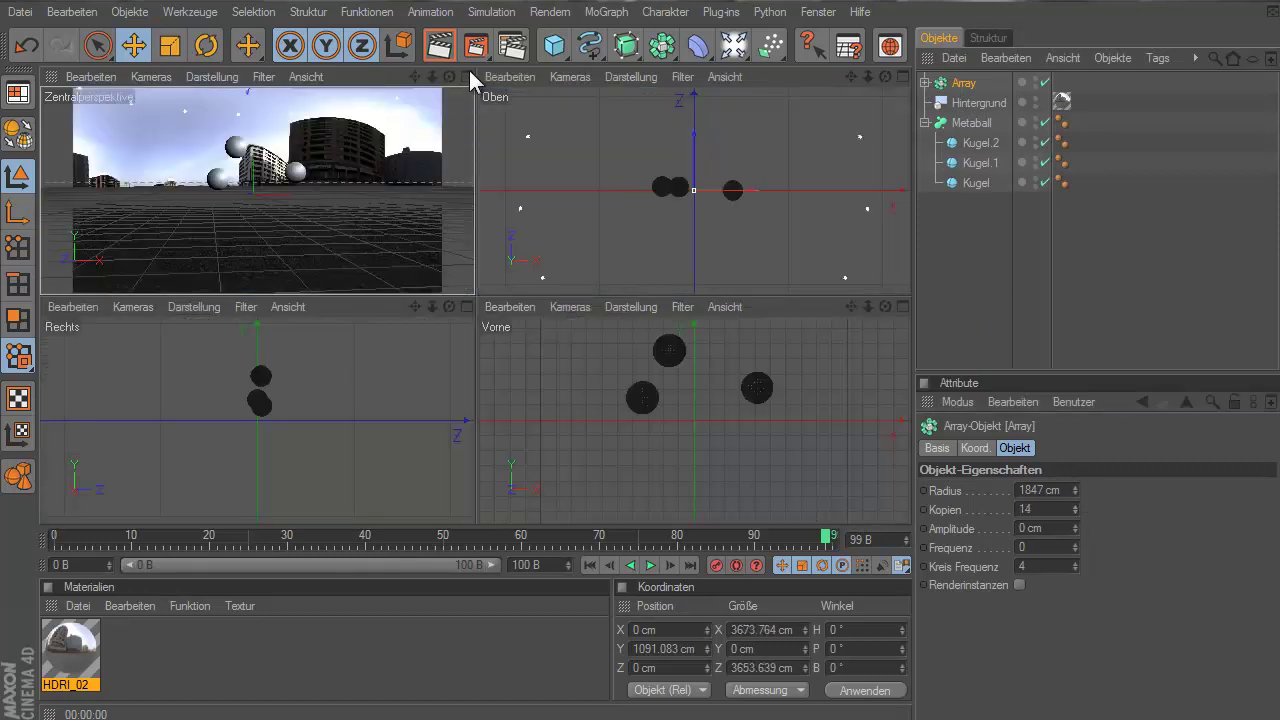
{"action": "middle_click", "coordinate": [310, 395]}
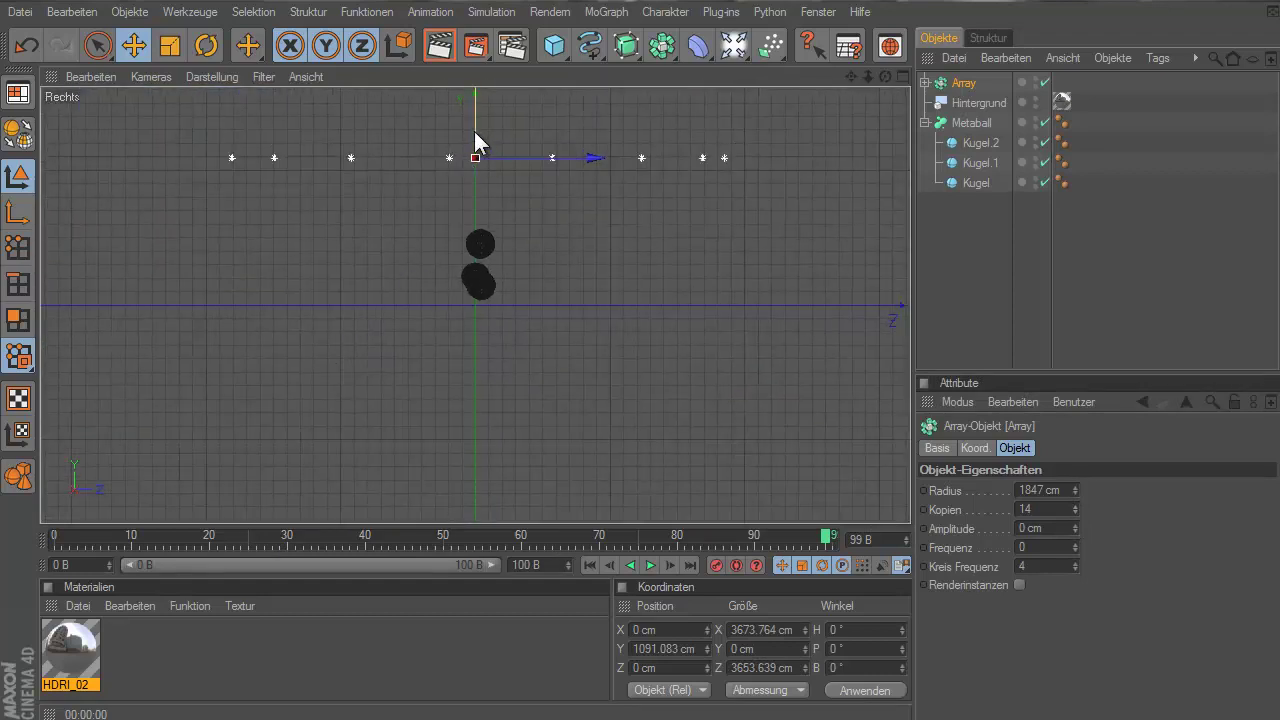
{"action": "left_click_drag", "start_coordinate": [474, 137], "coordinate": [634, 383]}
{"action": "middle_click", "coordinate": [633, 382]}
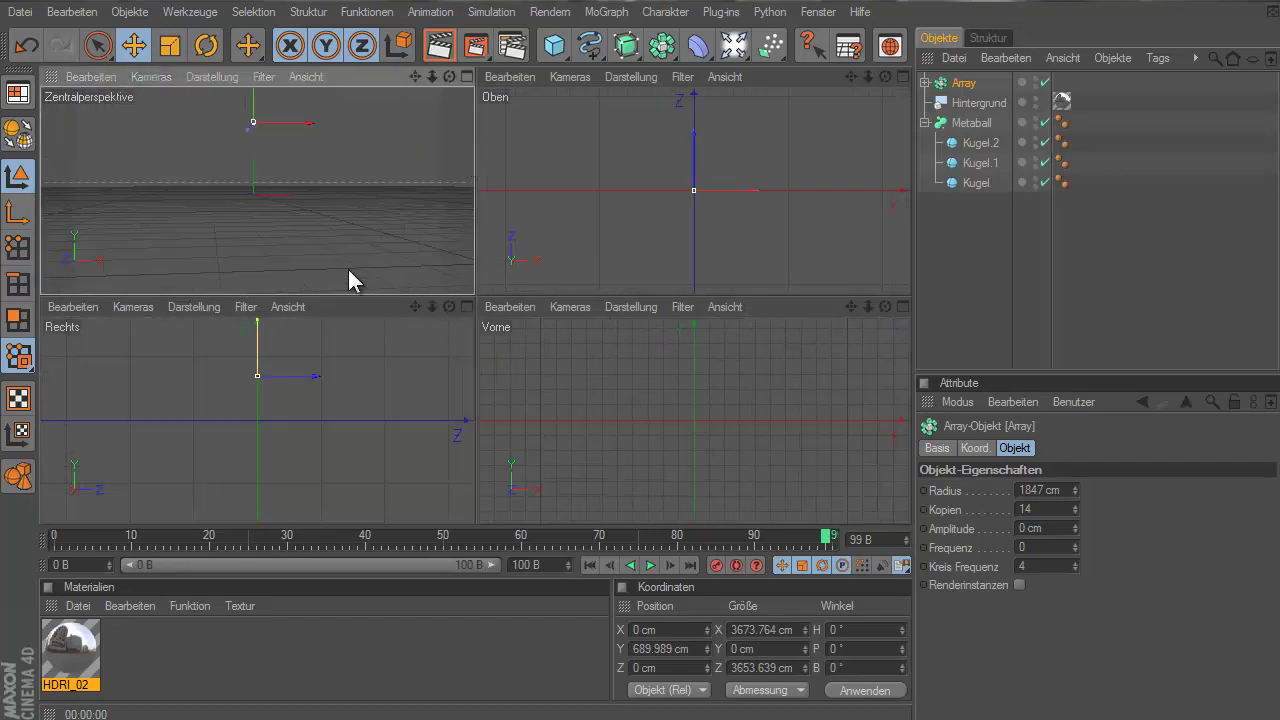
{"action": "middle_click", "coordinate": [352, 160]}
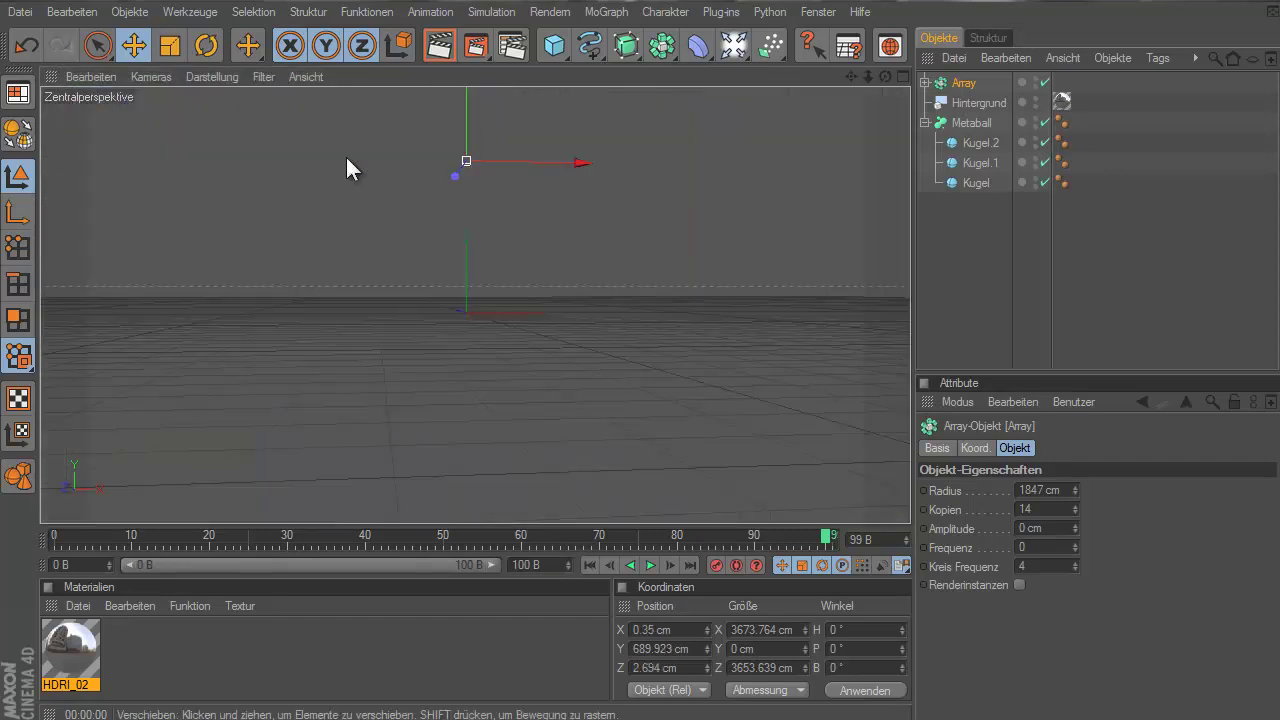
Reduce the Array's Licht intensity to 82% and preview the render
{"action": "left_click", "coordinate": [437, 46]}
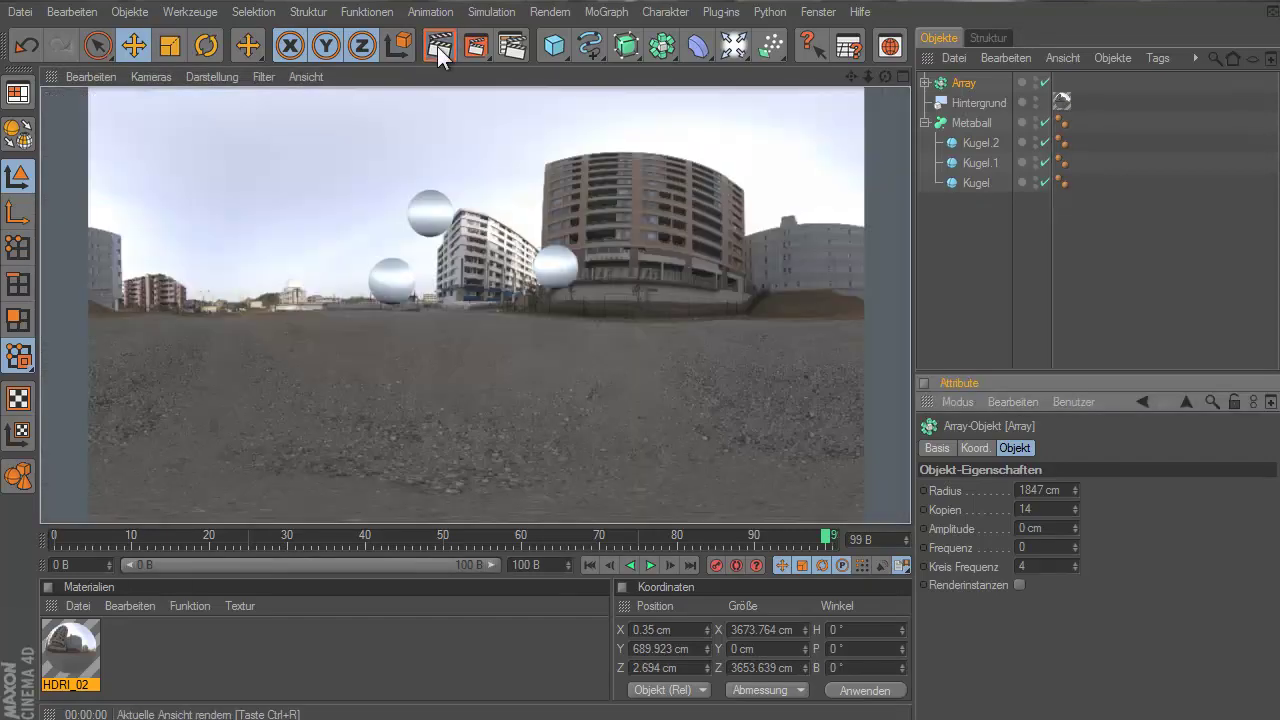
{"action": "left_click", "coordinate": [925, 83]}
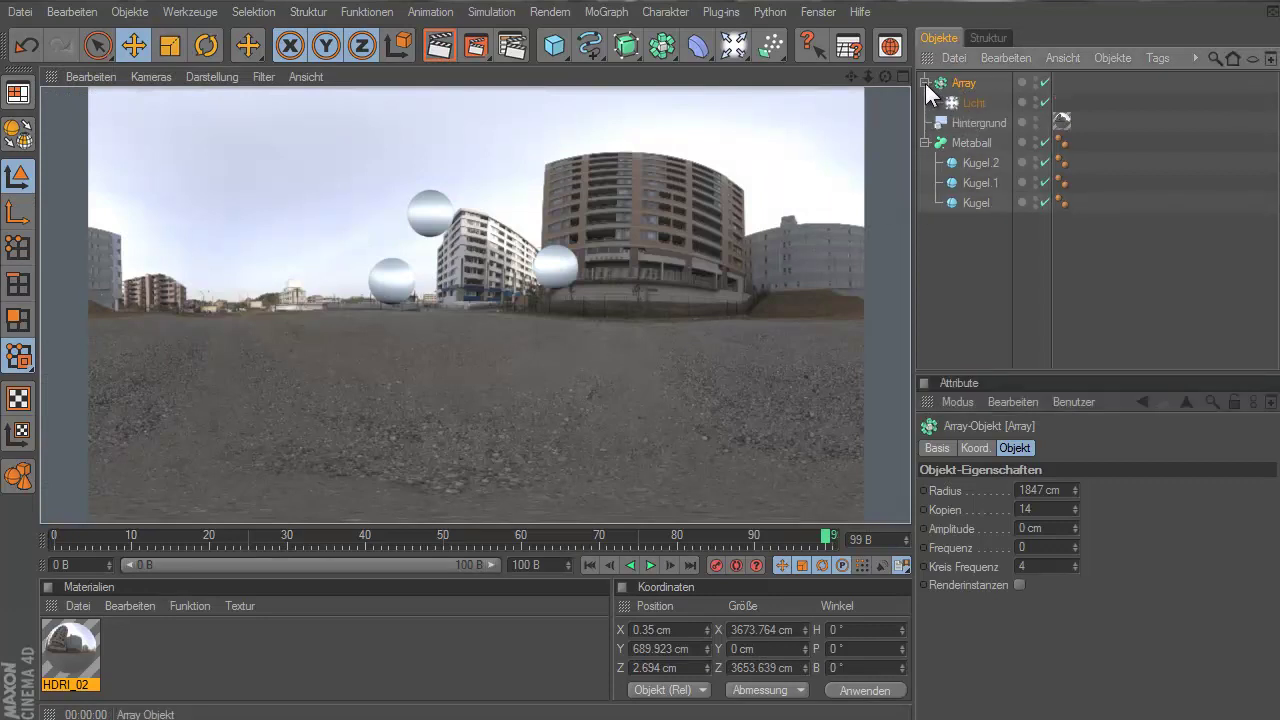
{"action": "left_click", "coordinate": [962, 102]}
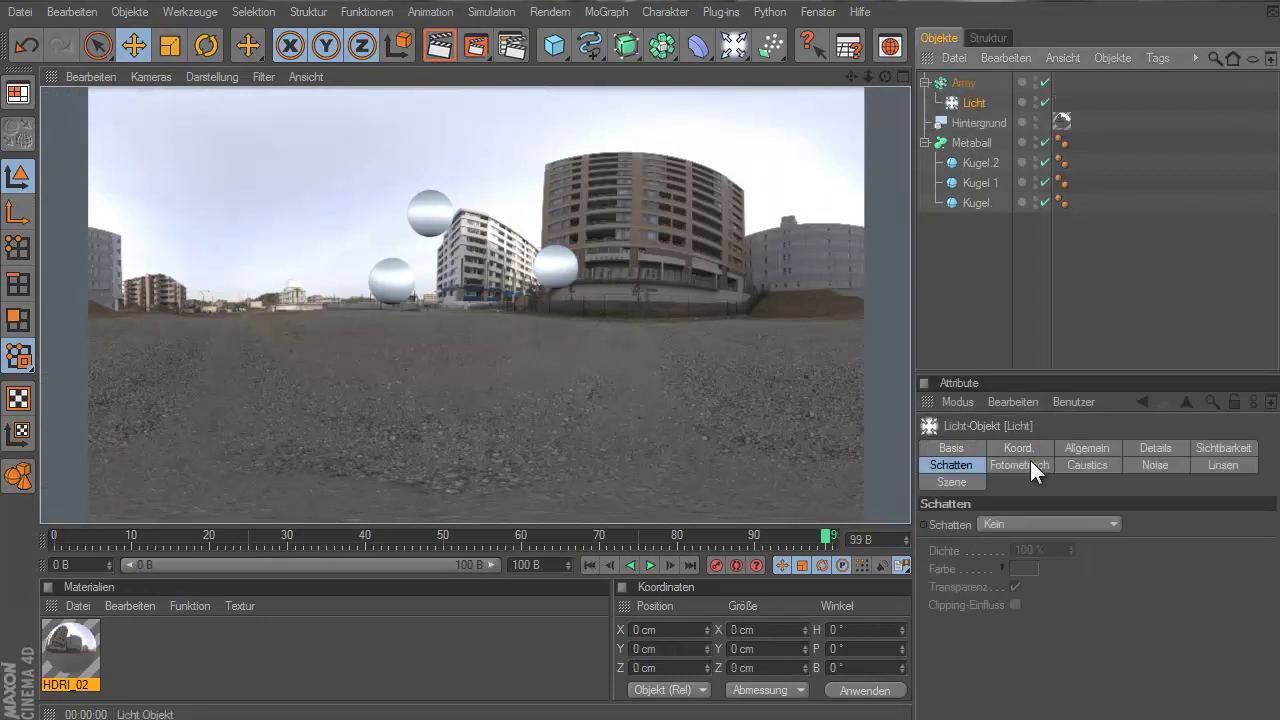
{"action": "left_click", "coordinate": [1087, 449]}
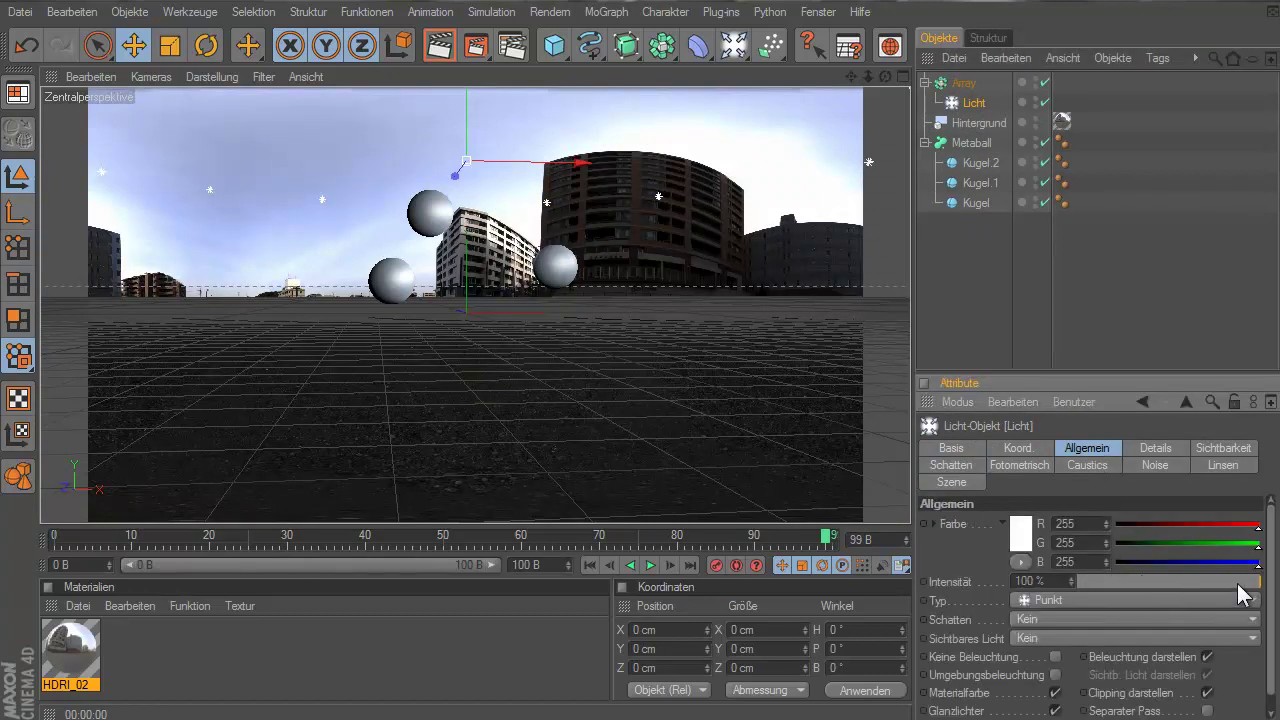
{"action": "left_click_drag", "start_coordinate": [1245, 582], "coordinate": [1231, 582]}
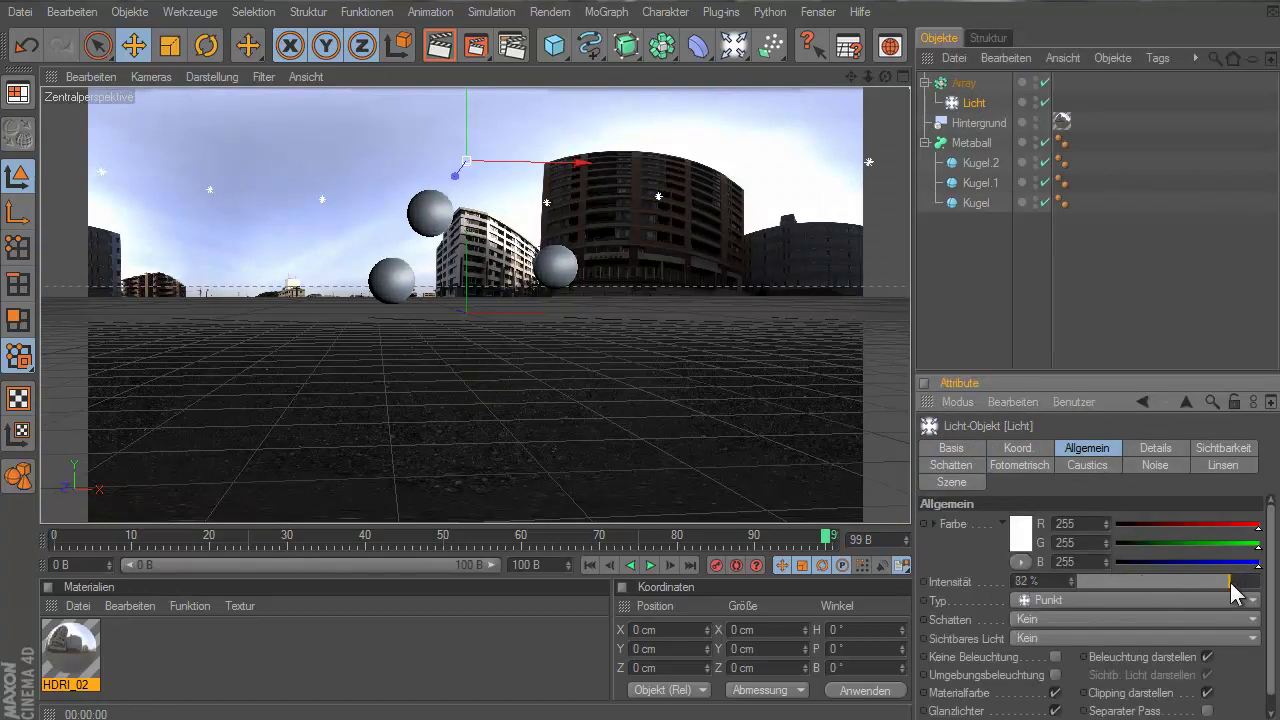
{"action": "left_click", "coordinate": [439, 54]}
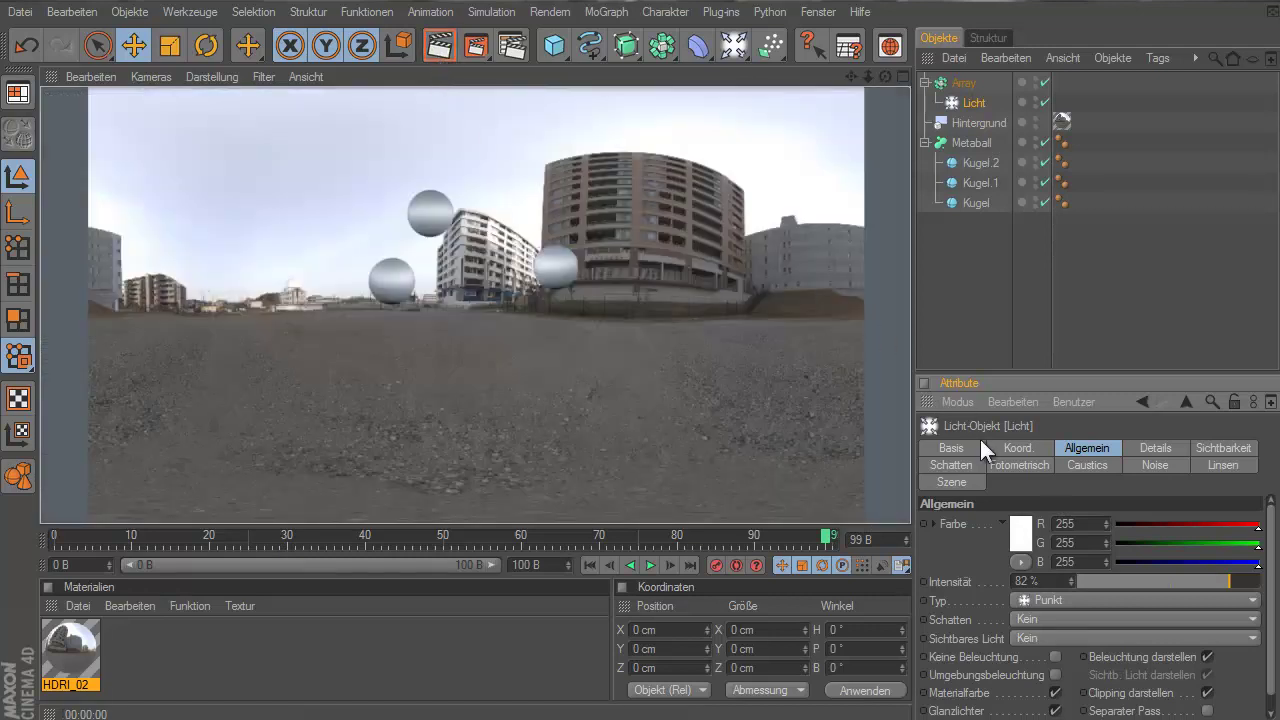
Give the light Shad.-Maps (Weich) soft shadows, re-render, and play the animation from frame 0
{"action": "left_click", "coordinate": [977, 469]}
{"action": "left_click", "coordinate": [1035, 524]}
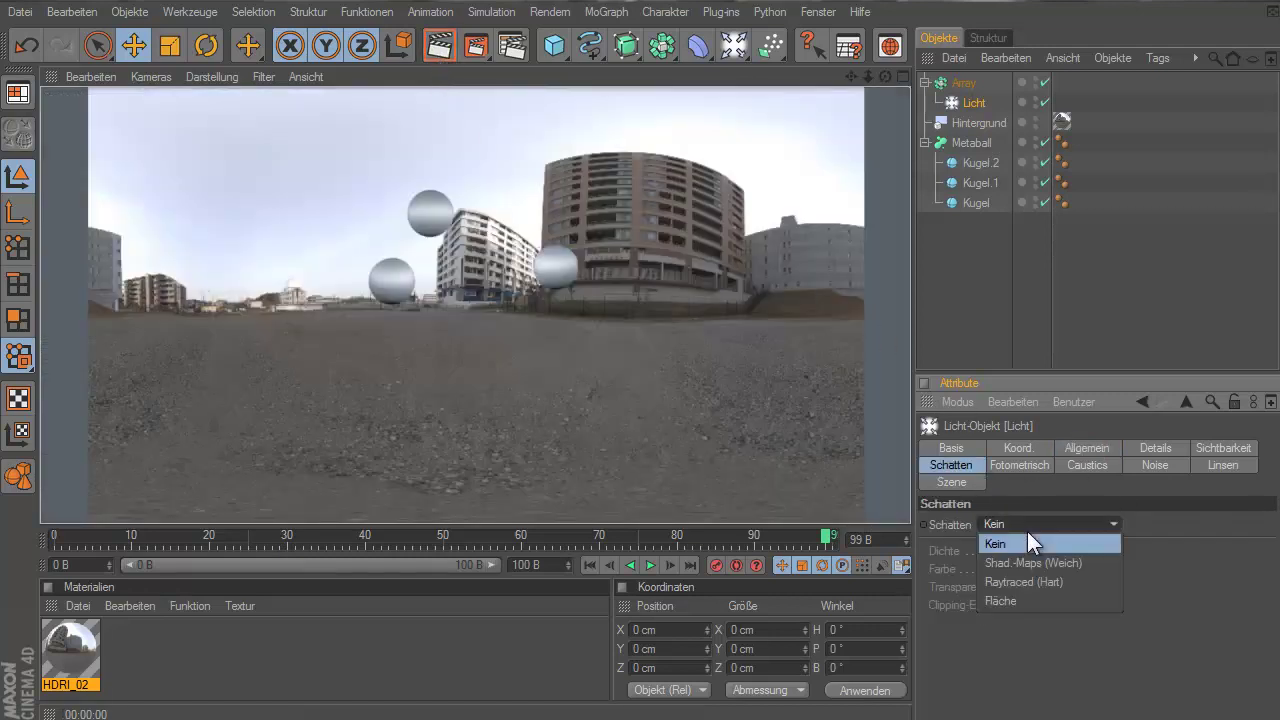
{"action": "left_click", "coordinate": [1060, 553]}
{"action": "left_click", "coordinate": [428, 48]}
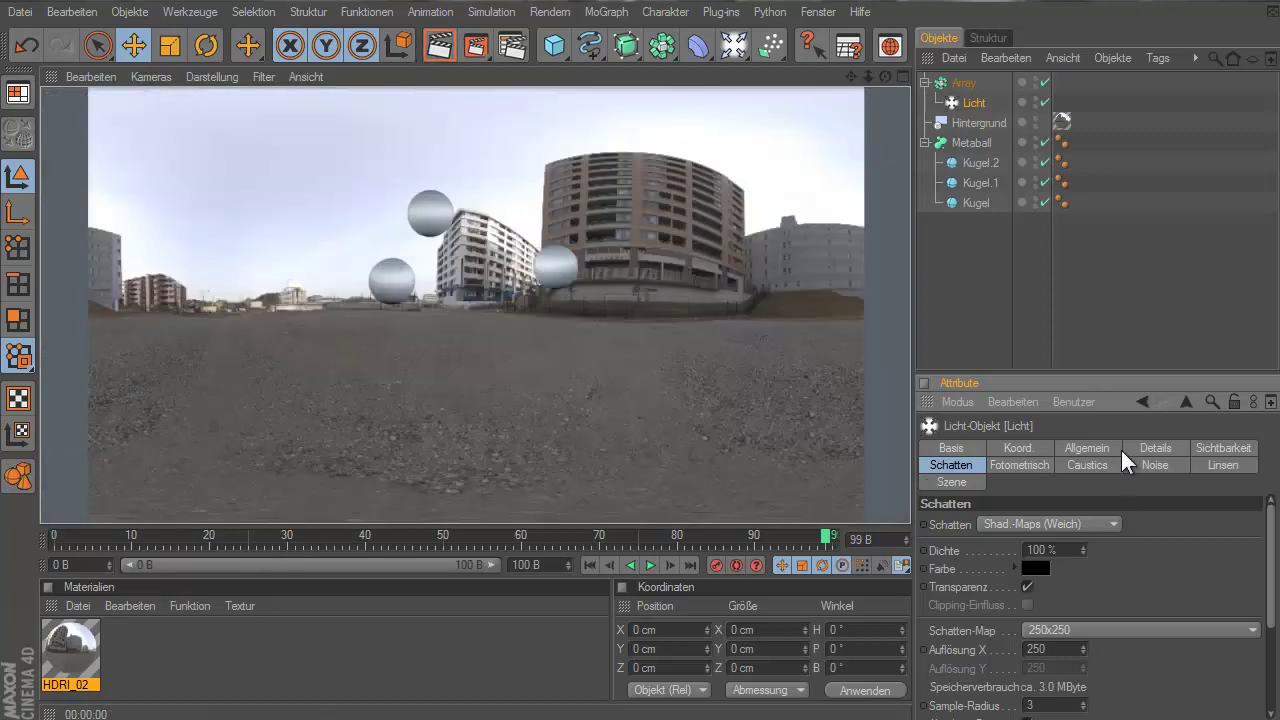
{"action": "left_click", "coordinate": [589, 566]}
{"action": "left_click", "coordinate": [650, 565]}
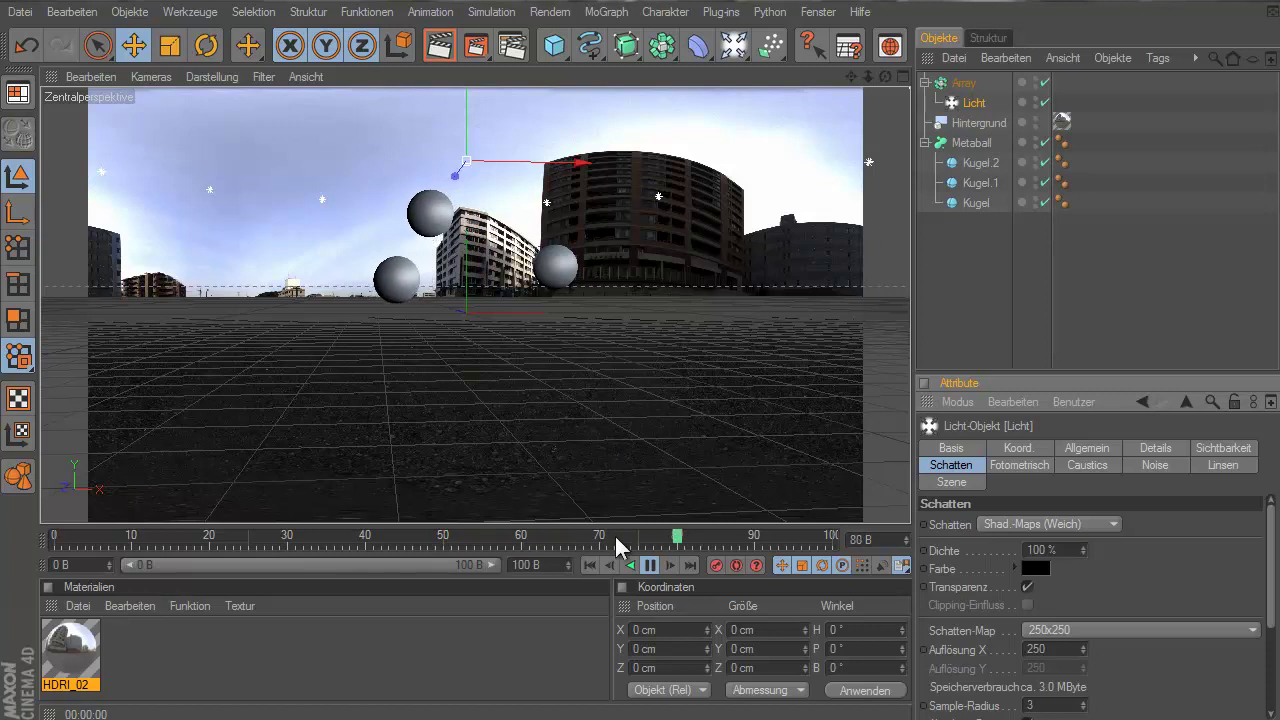
Pause the bubble animation playback at frame 97
{"action": "left_click", "coordinate": [645, 567]}
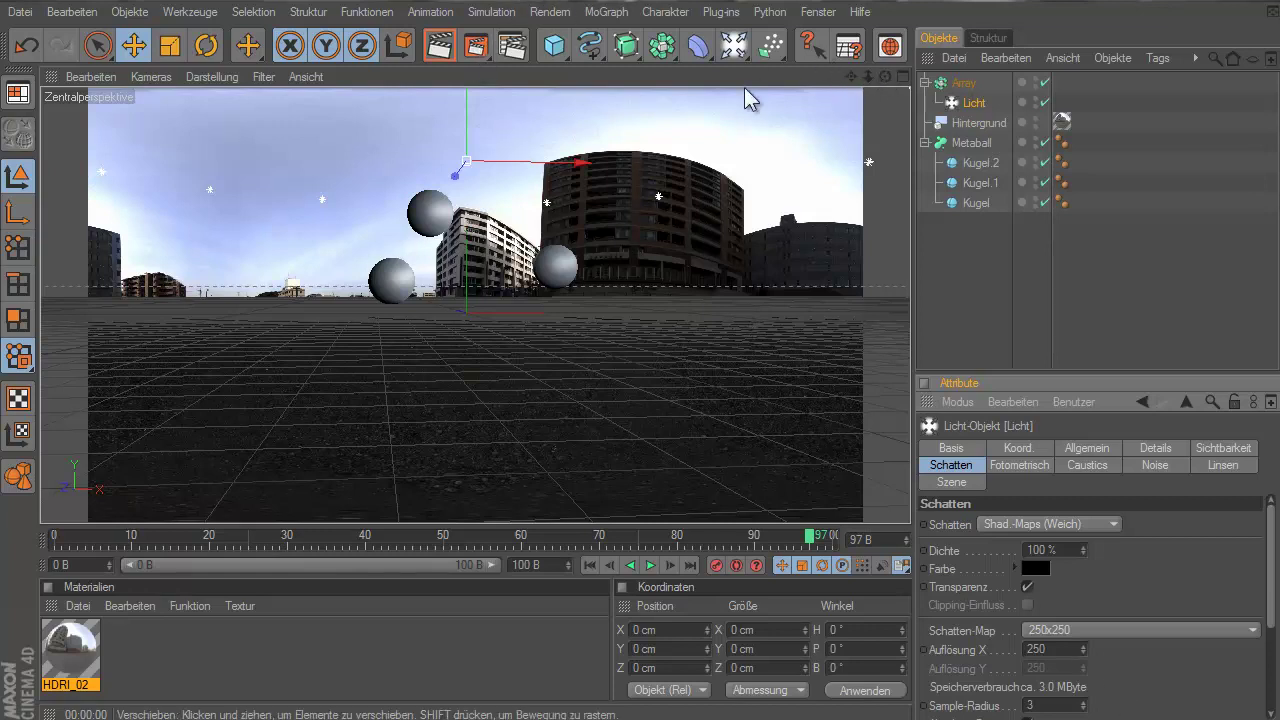
Set the Render Settings Speichern image format to JPEG
{"action": "left_click", "coordinate": [513, 48]}
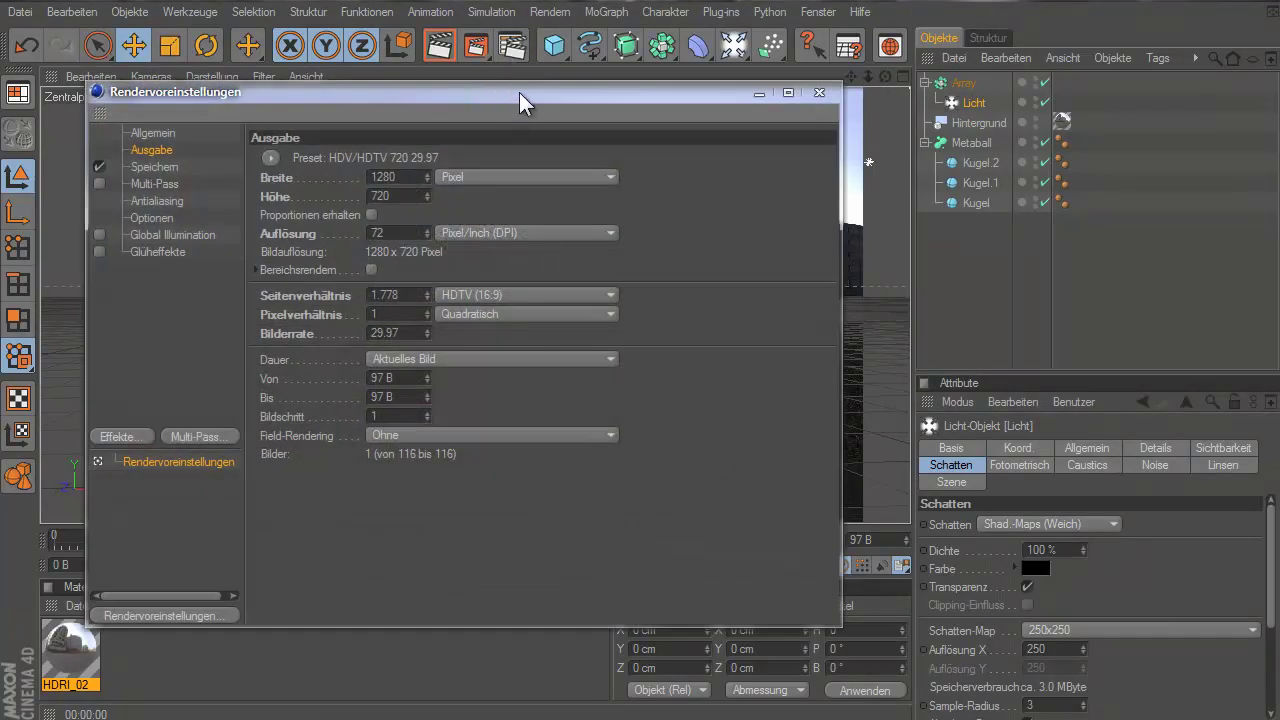
{"action": "left_click", "coordinate": [153, 166]}
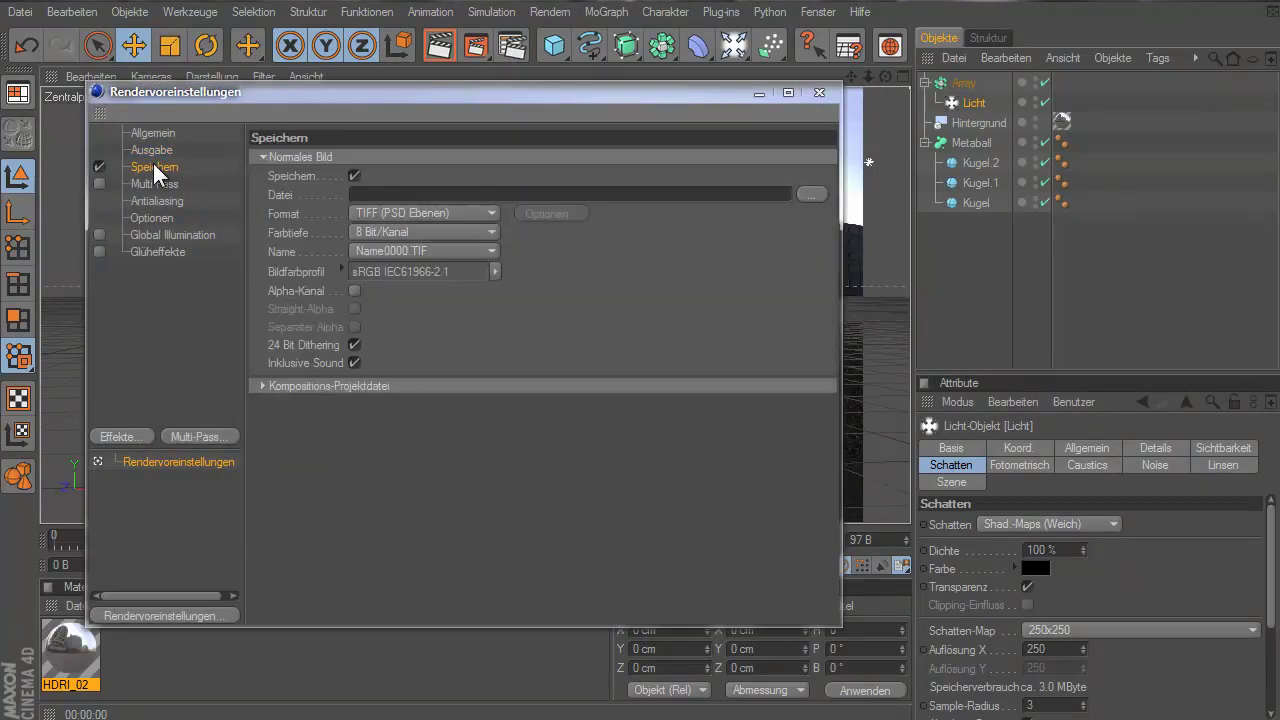
{"action": "left_click", "coordinate": [665, 192]}
{"action": "left_click", "coordinate": [476, 213]}
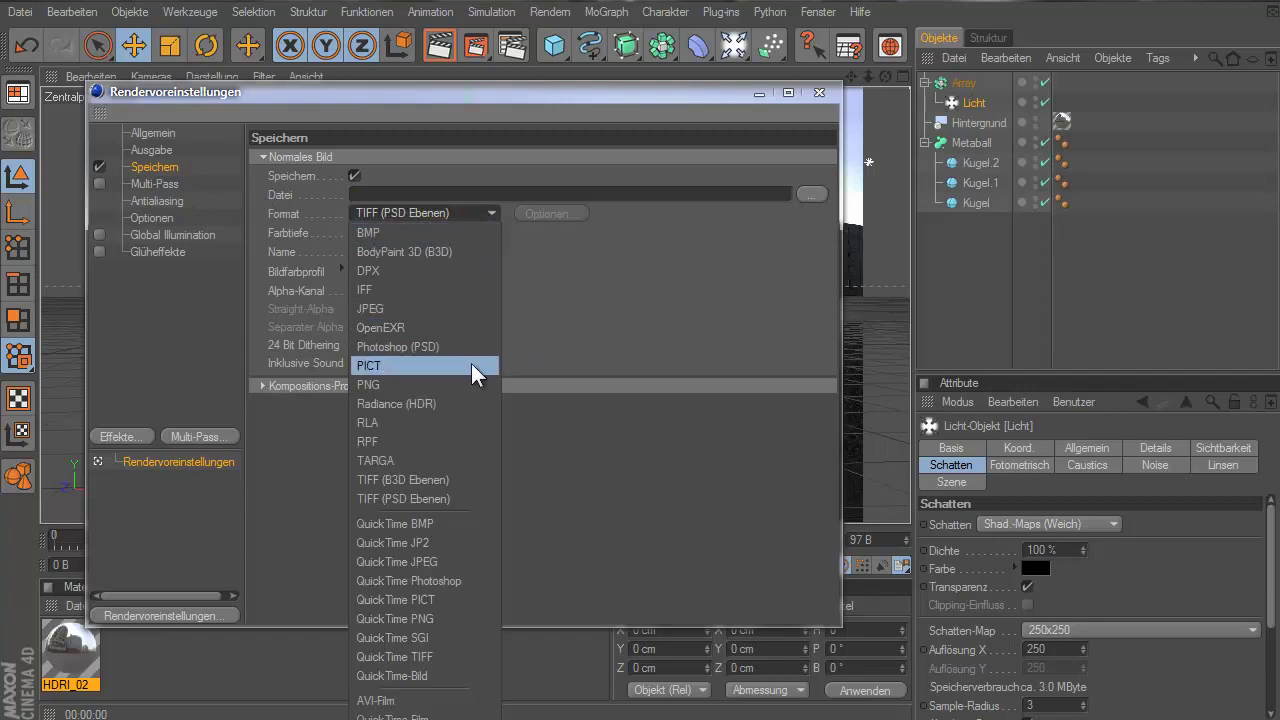
{"action": "left_click", "coordinate": [402, 310]}
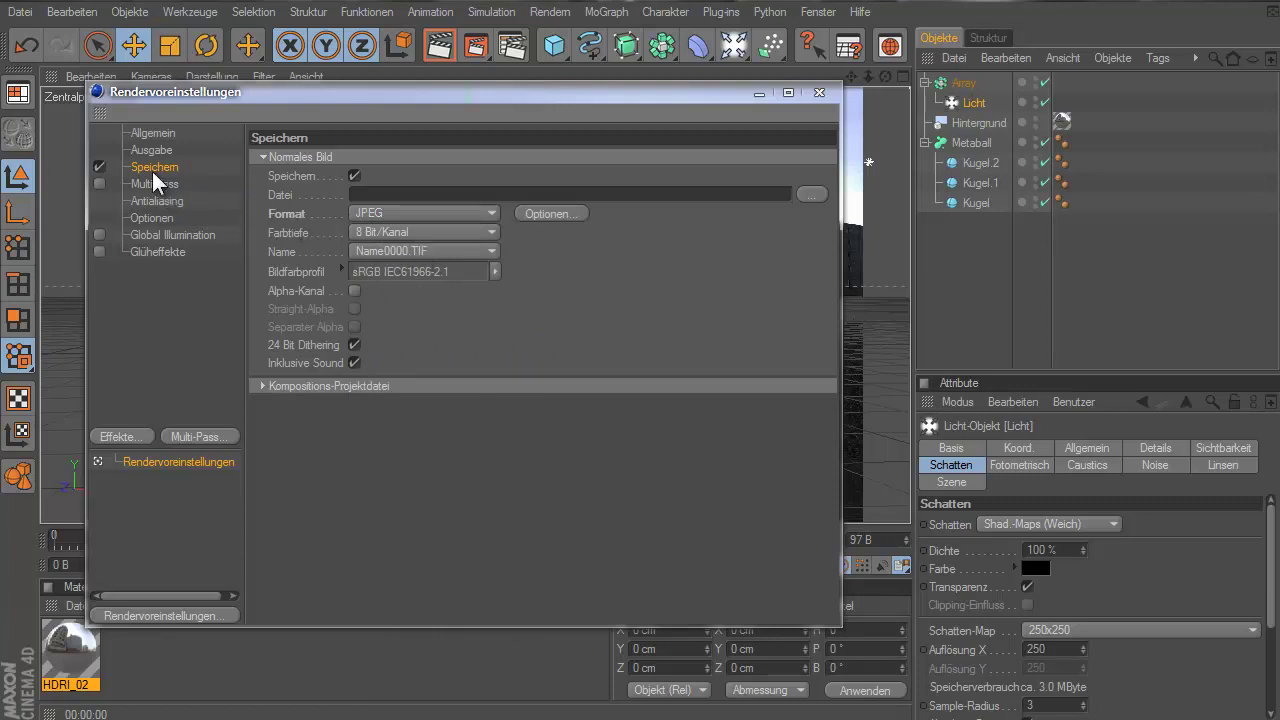
Set the Ausgabe frame range to Alle Bilder (0–100) and close Render Settings
{"action": "left_click", "coordinate": [134, 148]}
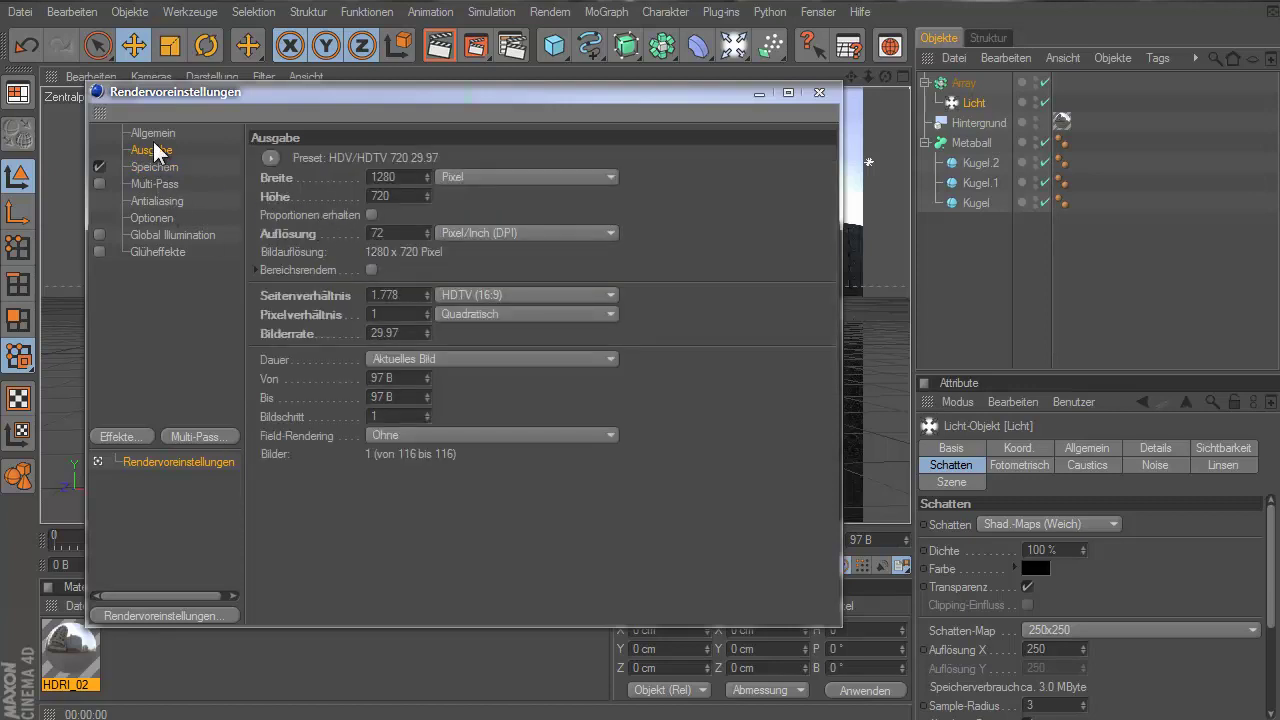
{"action": "left_click", "coordinate": [439, 349]}
{"action": "left_click", "coordinate": [428, 416]}
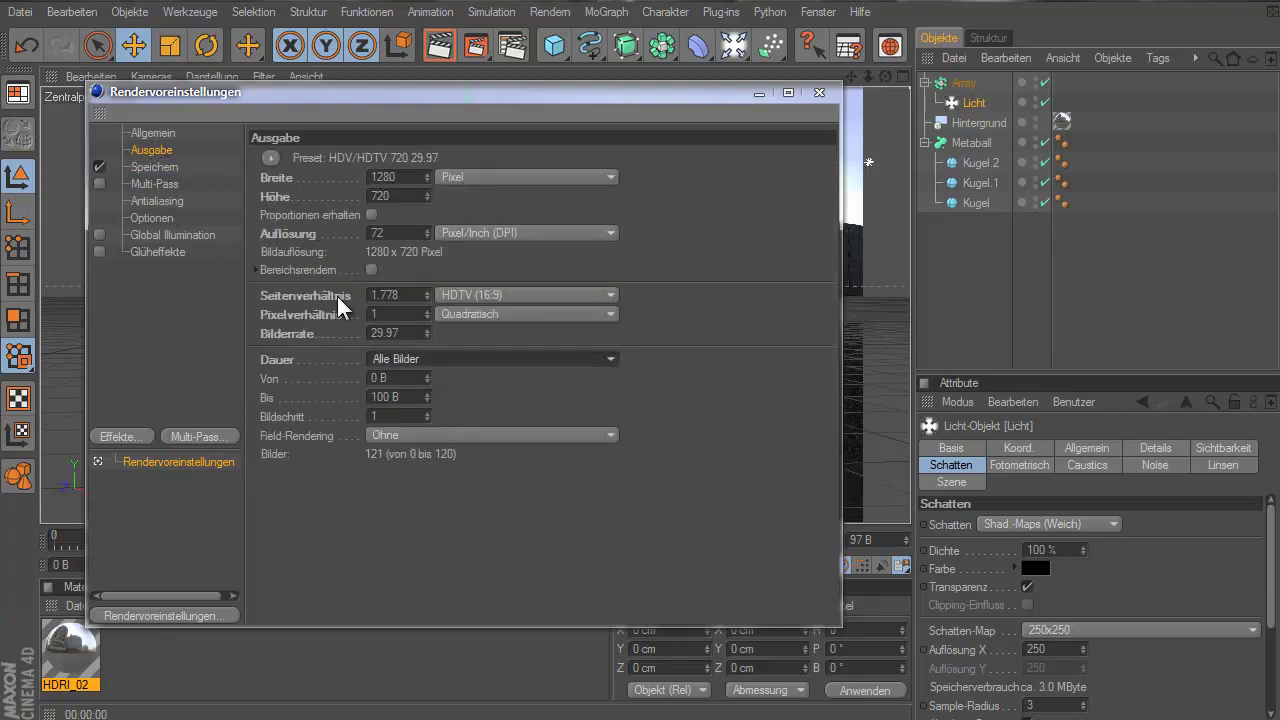
{"action": "left_click", "coordinate": [145, 168]}
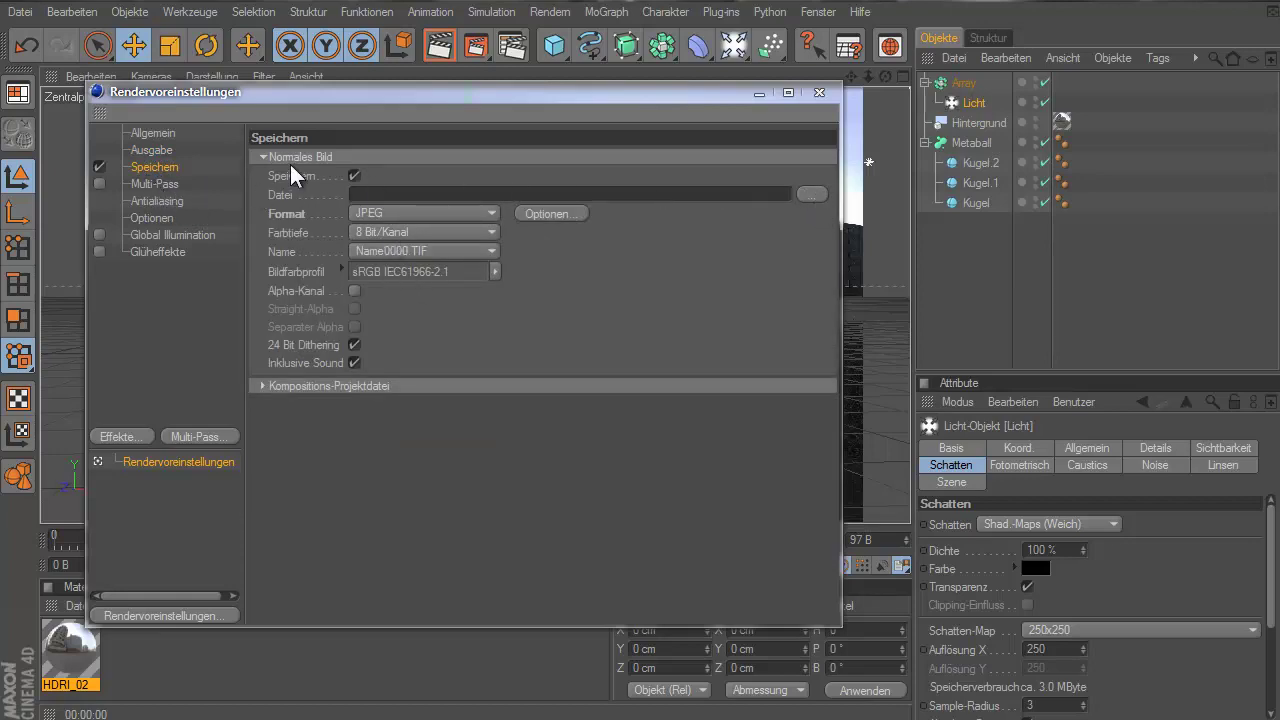
{"action": "left_click", "coordinate": [819, 93]}
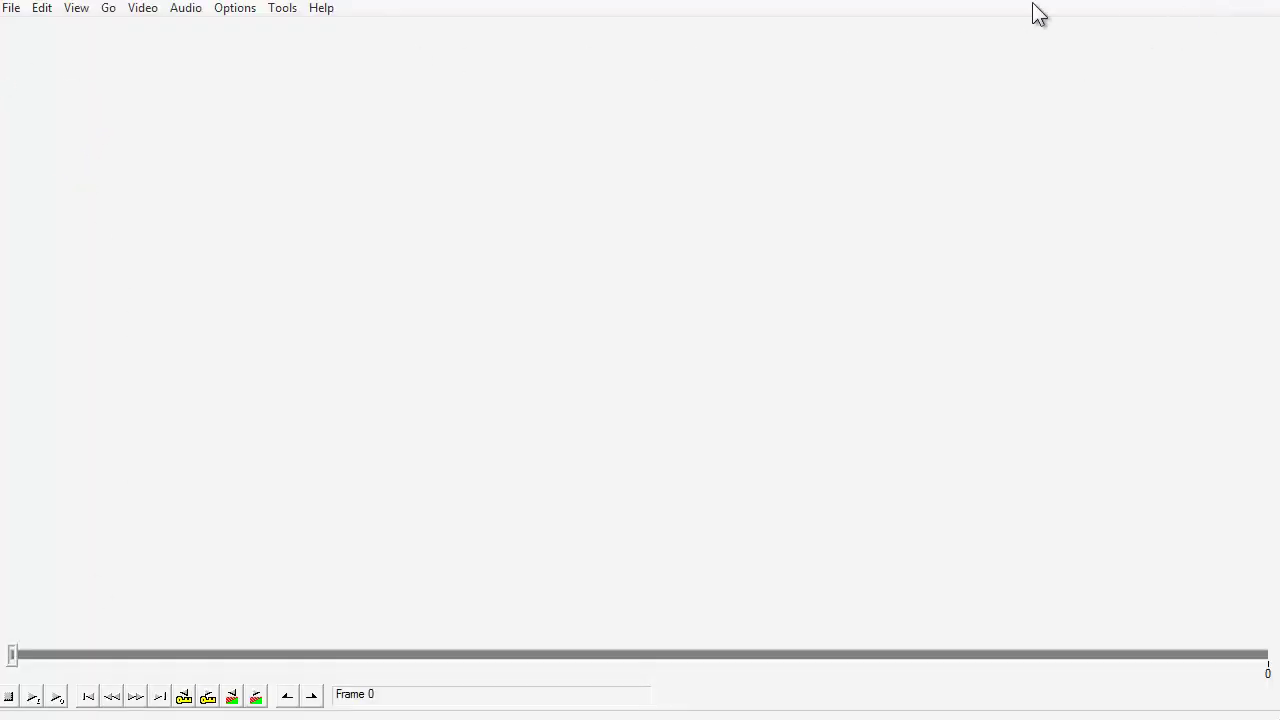
Open Bubble_0_0021_0000 as an image sequence with automatic segment loading enabled
{"action": "left_click", "coordinate": [15, 12]}
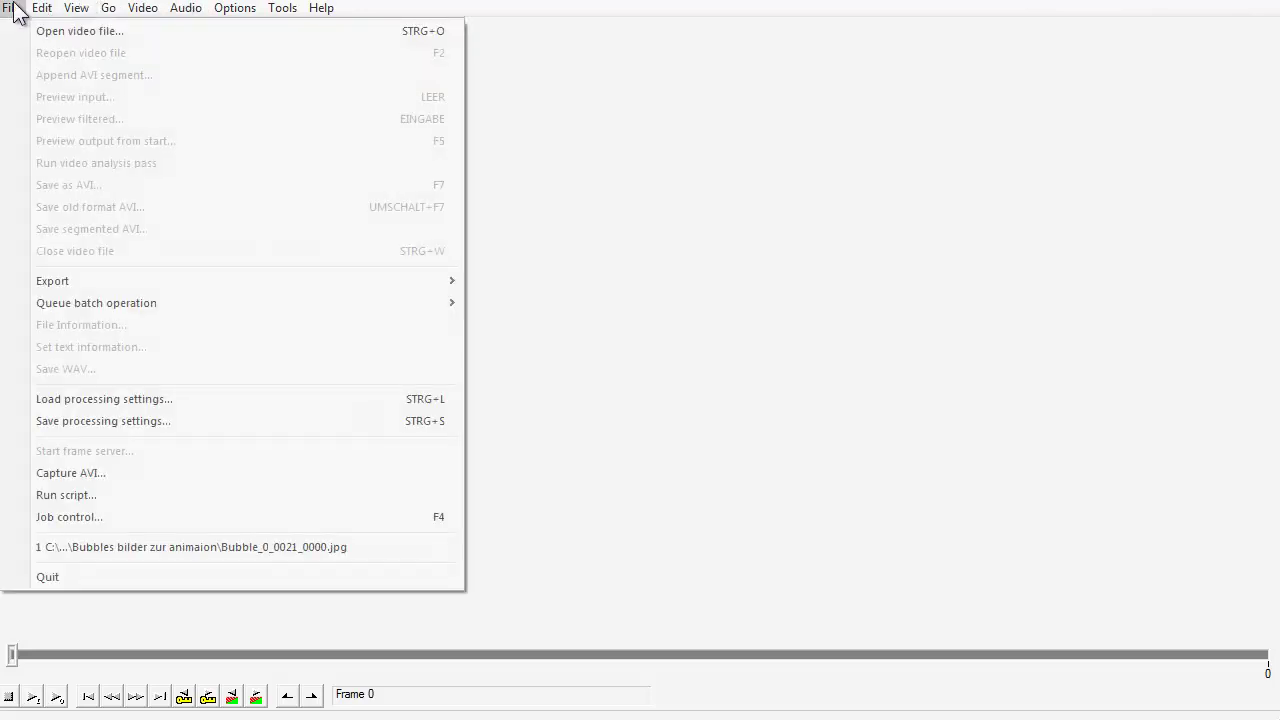
{"action": "left_click", "coordinate": [43, 36]}
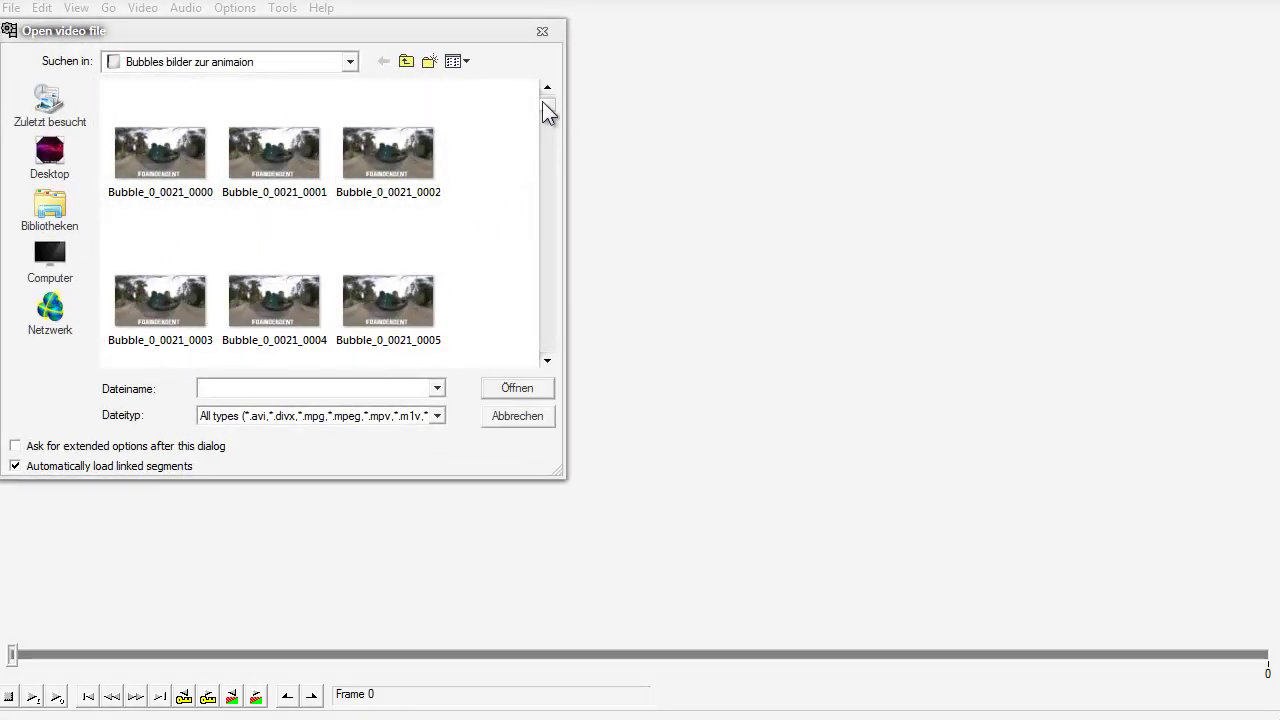
{"action": "left_click_drag", "start_coordinate": [548, 112], "coordinate": [532, 90]}
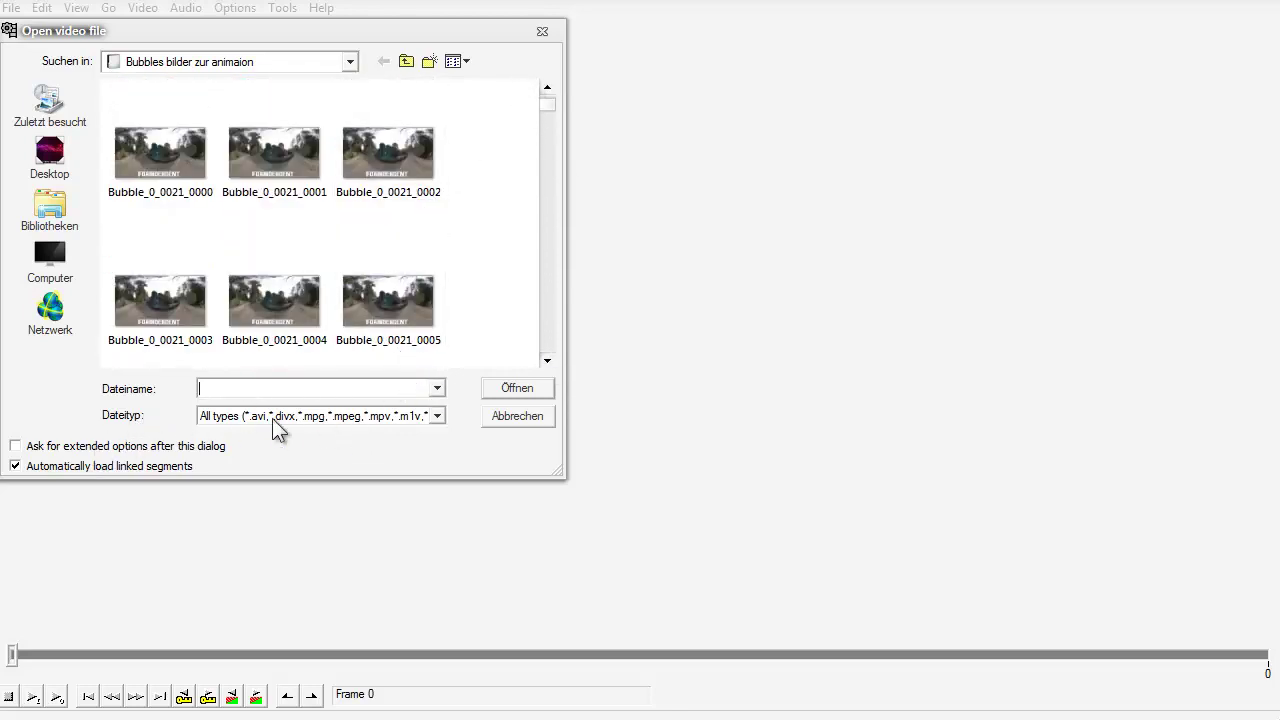
{"action": "left_click", "coordinate": [436, 416]}
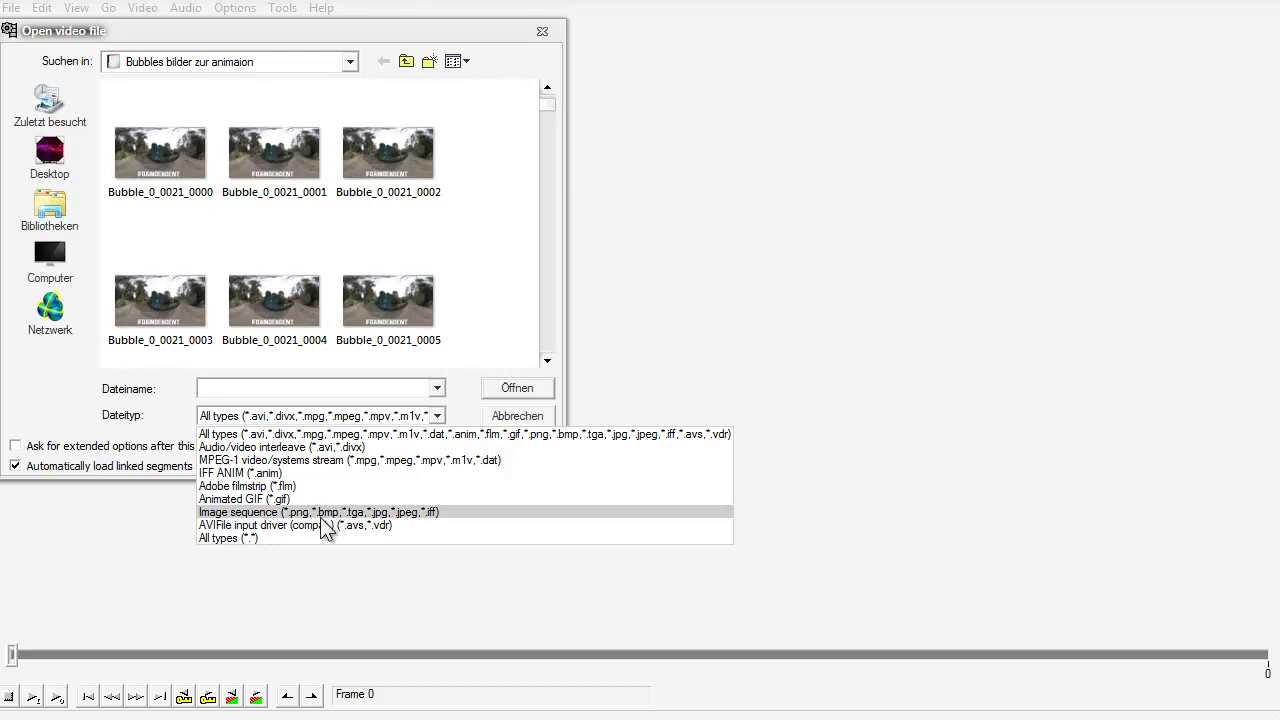
{"action": "left_click", "coordinate": [323, 513]}
{"action": "left_click", "coordinate": [15, 466]}
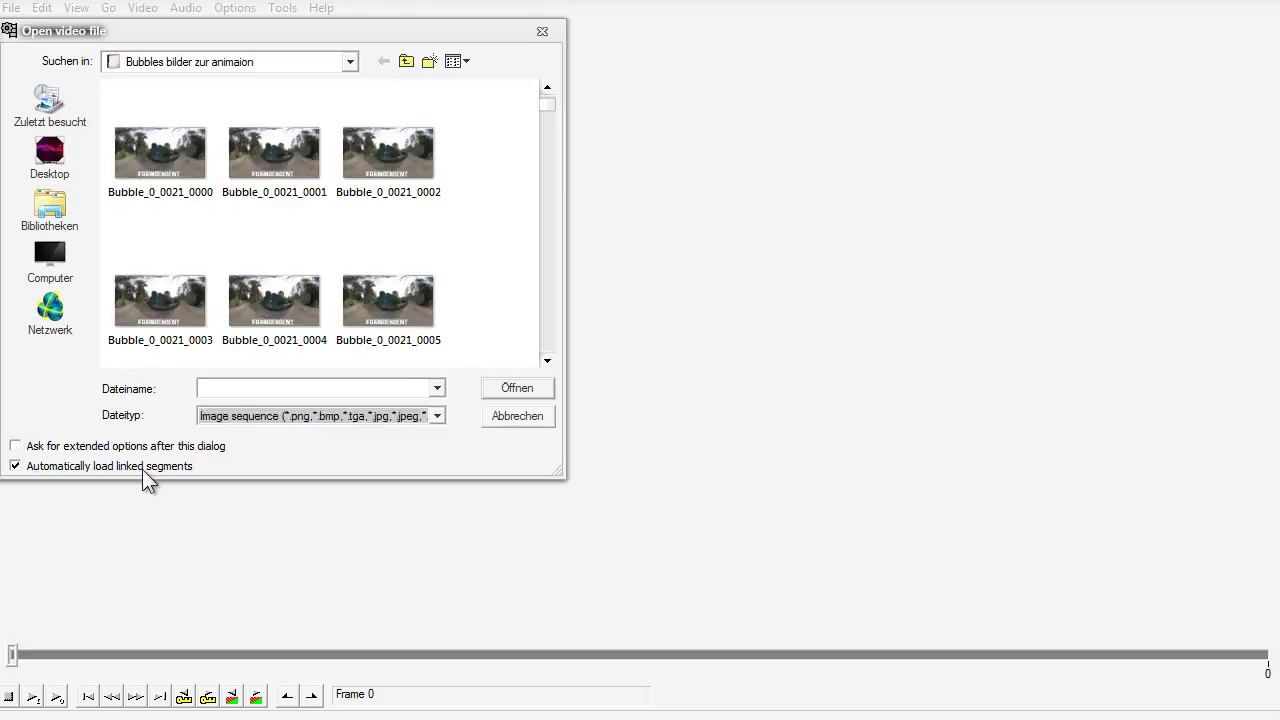
{"action": "left_click", "coordinate": [506, 392]}
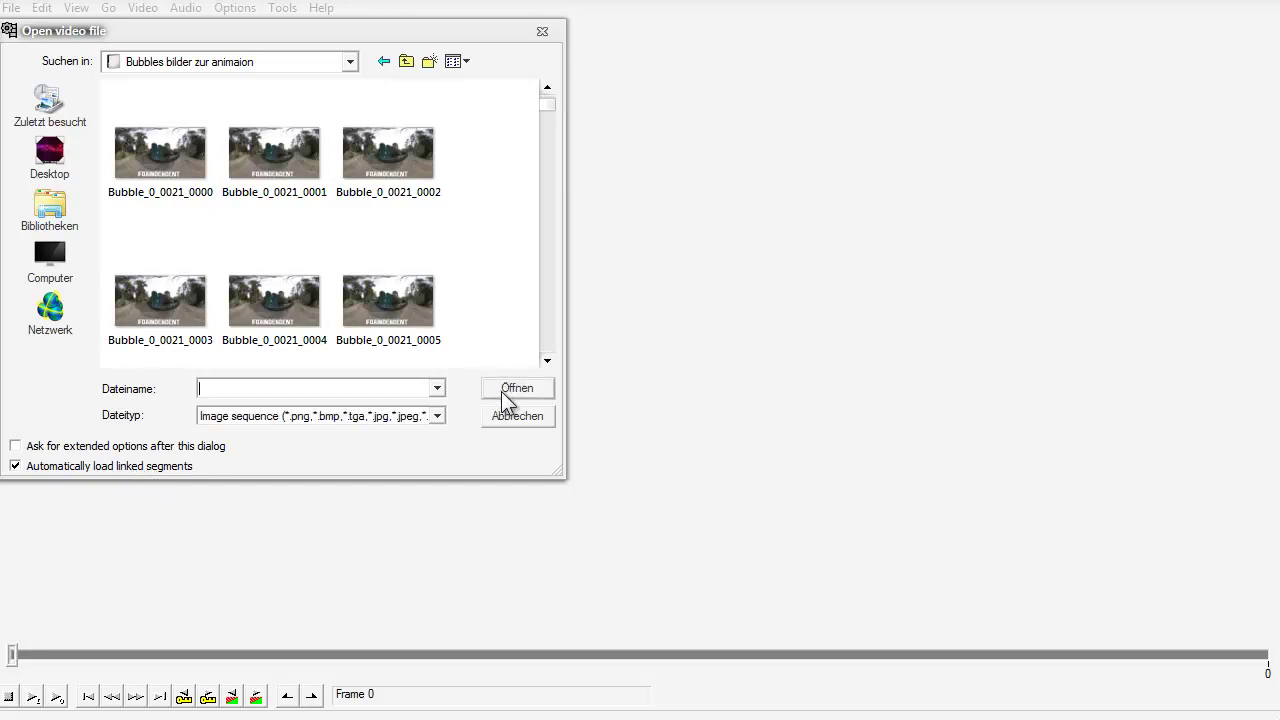
{"action": "left_click", "coordinate": [200, 150]}
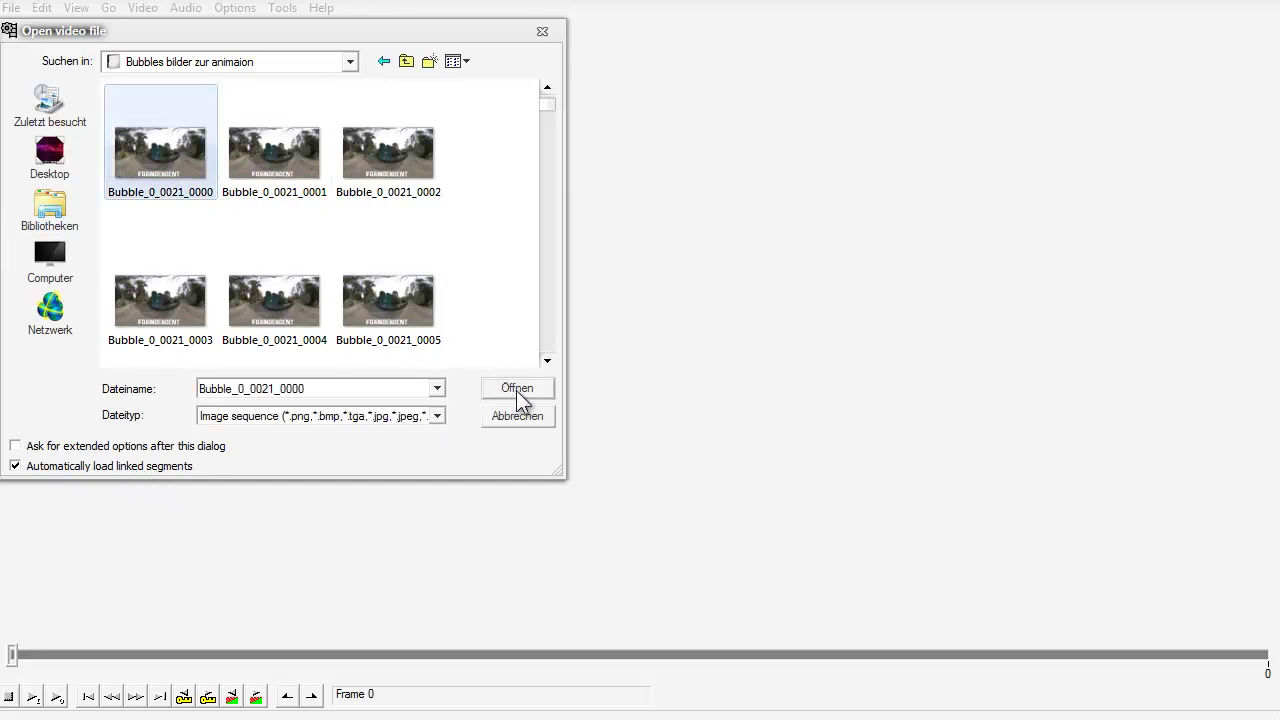
{"action": "left_click", "coordinate": [517, 390]}
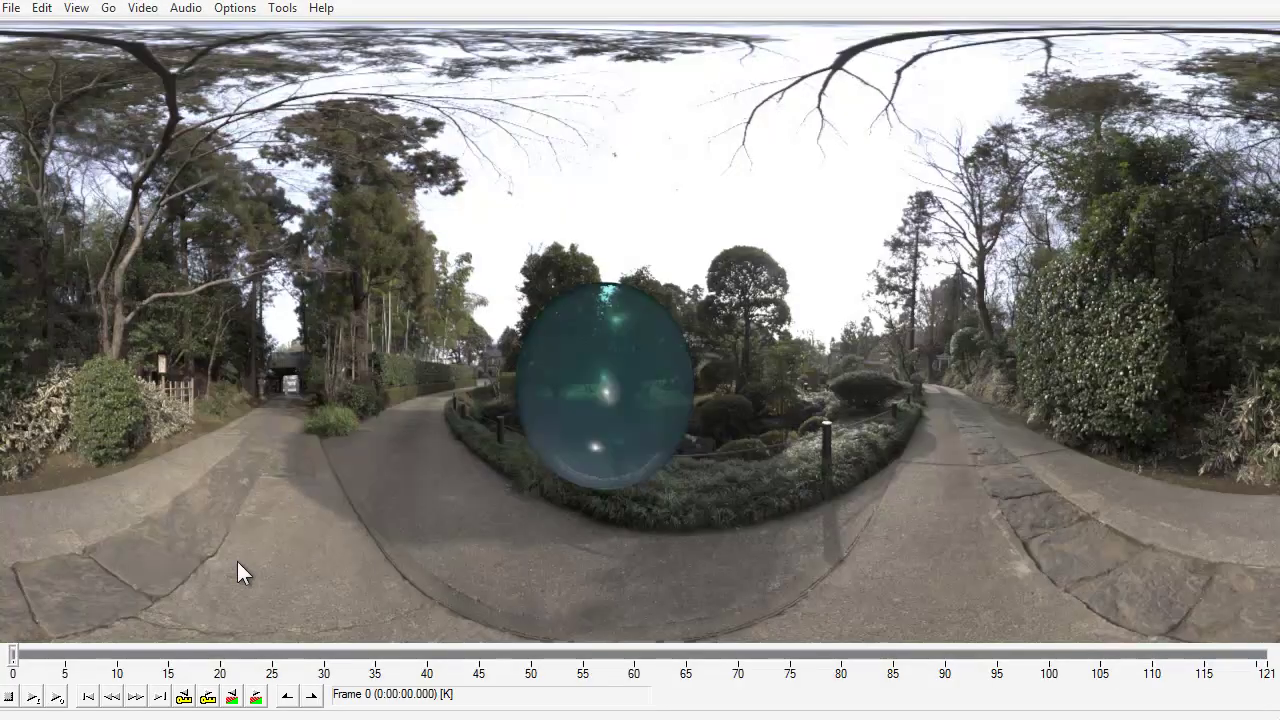
Play the bubble sequence through to frame 120 and show the File menu
{"action": "left_click", "coordinate": [33, 697]}
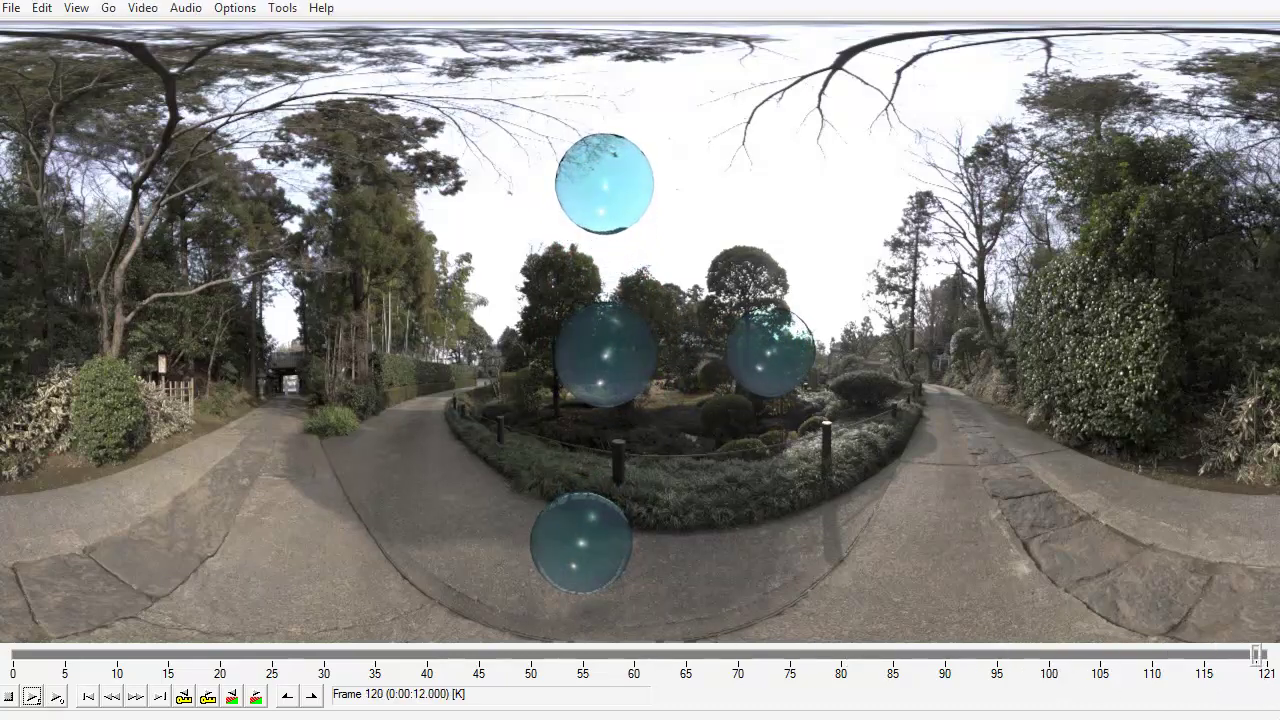
{"action": "left_click", "coordinate": [27, 12]}
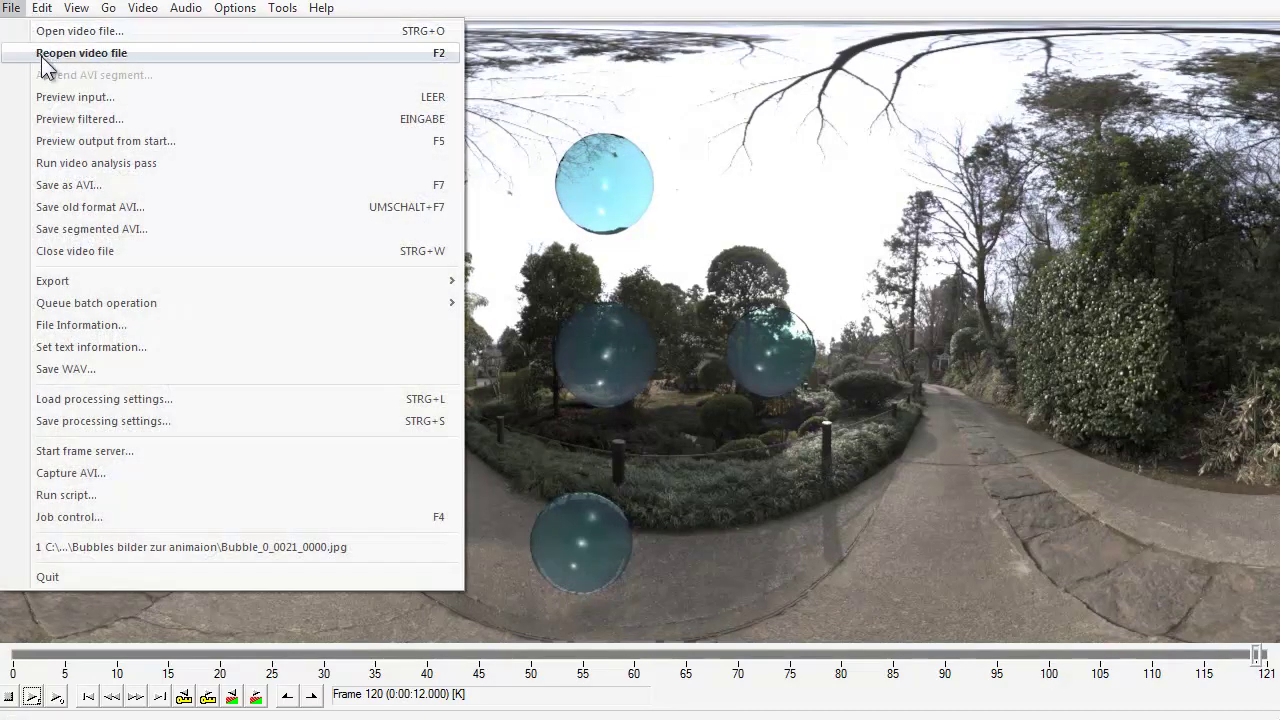
Open the Save as AVI dialog, then cancel it without saving
{"action": "left_click", "coordinate": [125, 186]}
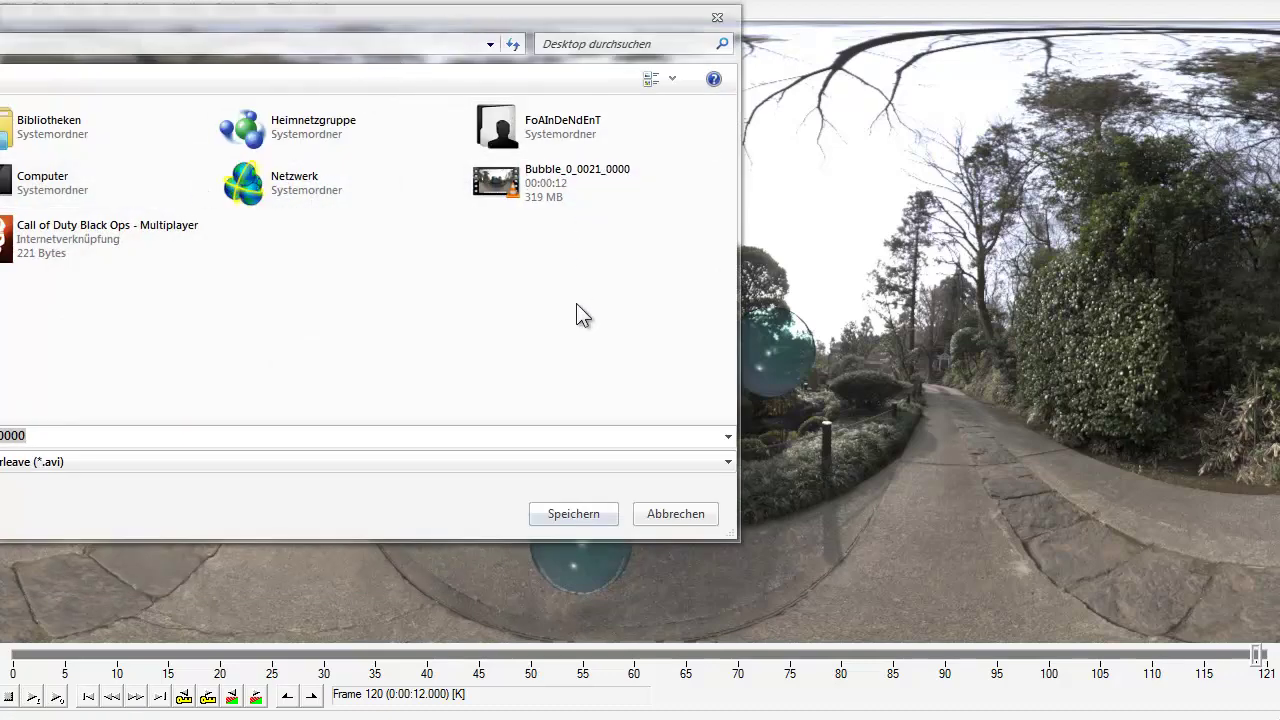
{"action": "left_click", "coordinate": [659, 512]}
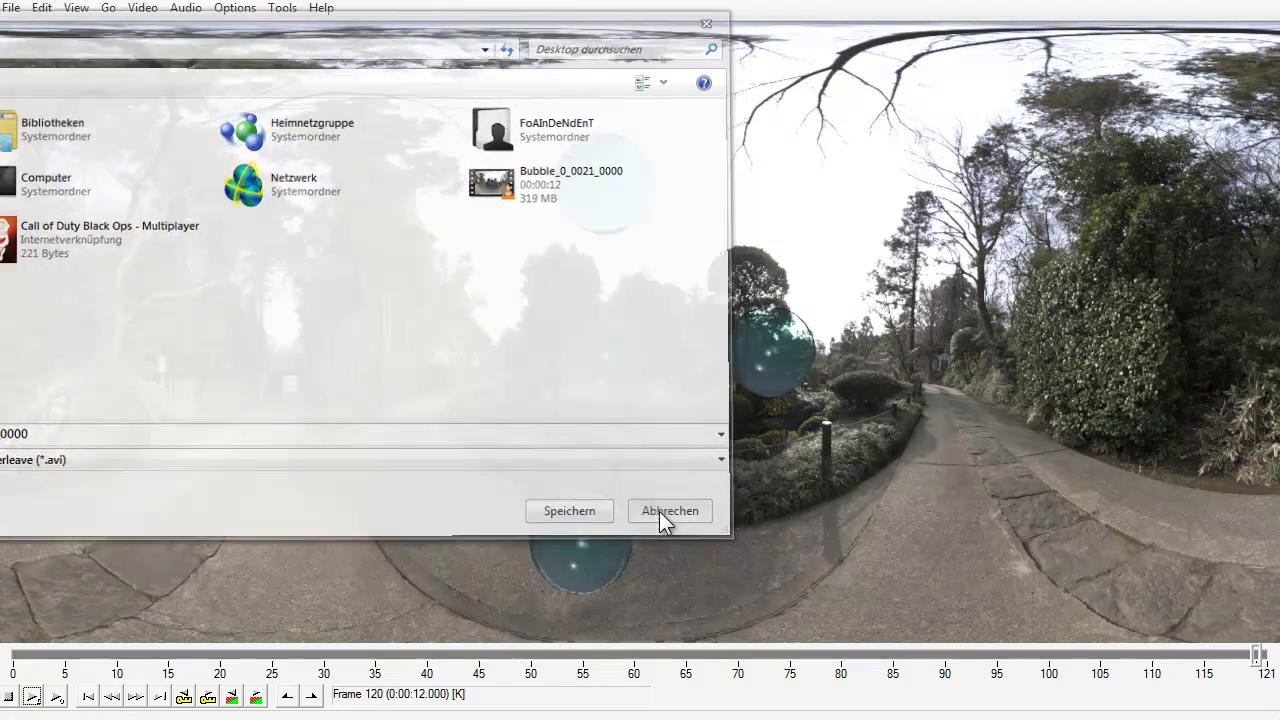